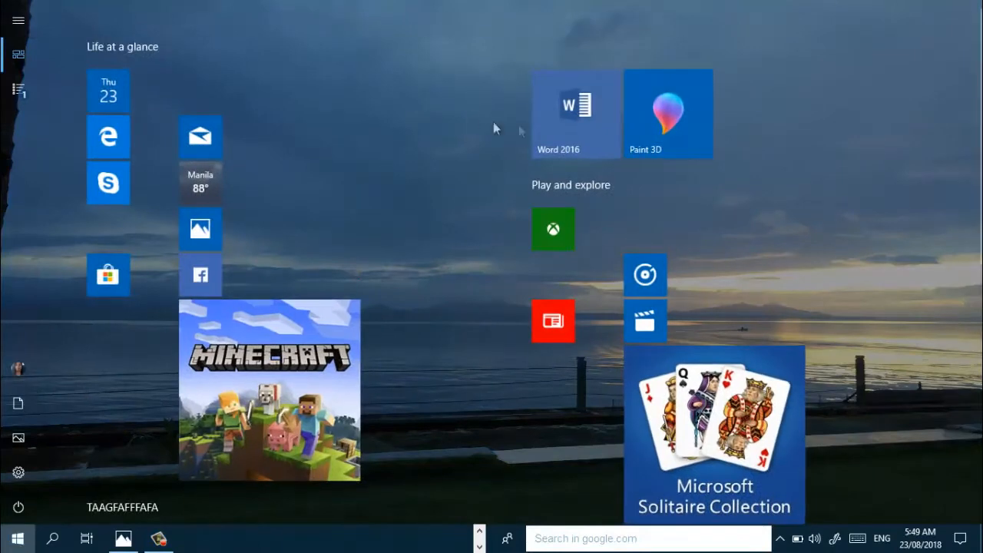
Create a blank document in Word and set its page orientation to landscape
left_click(588, 124)
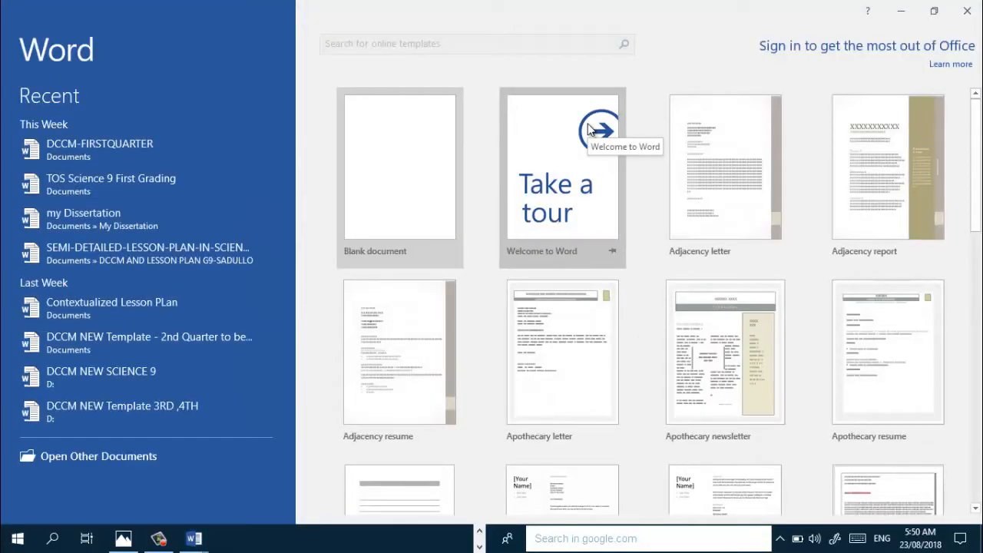
left_click(366, 146)
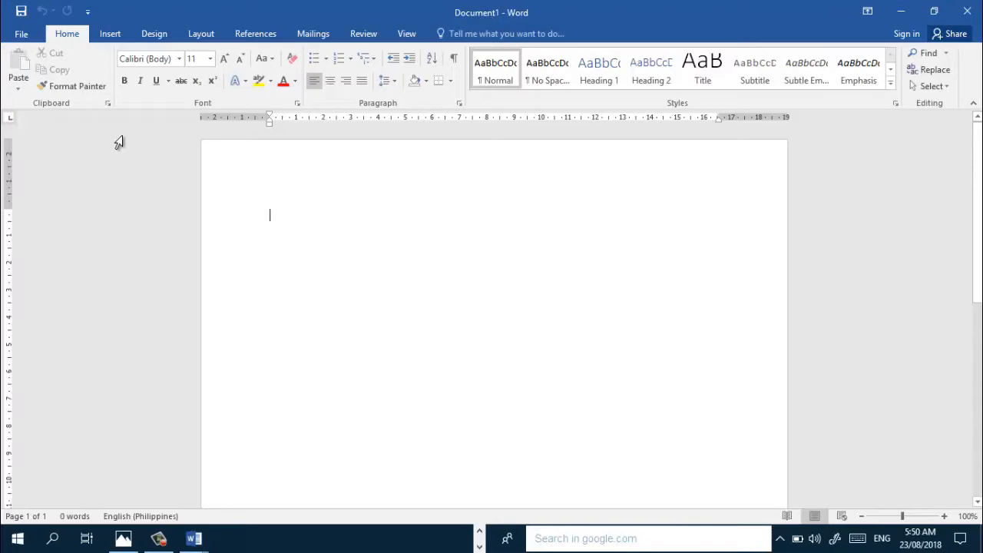
left_click(196, 35)
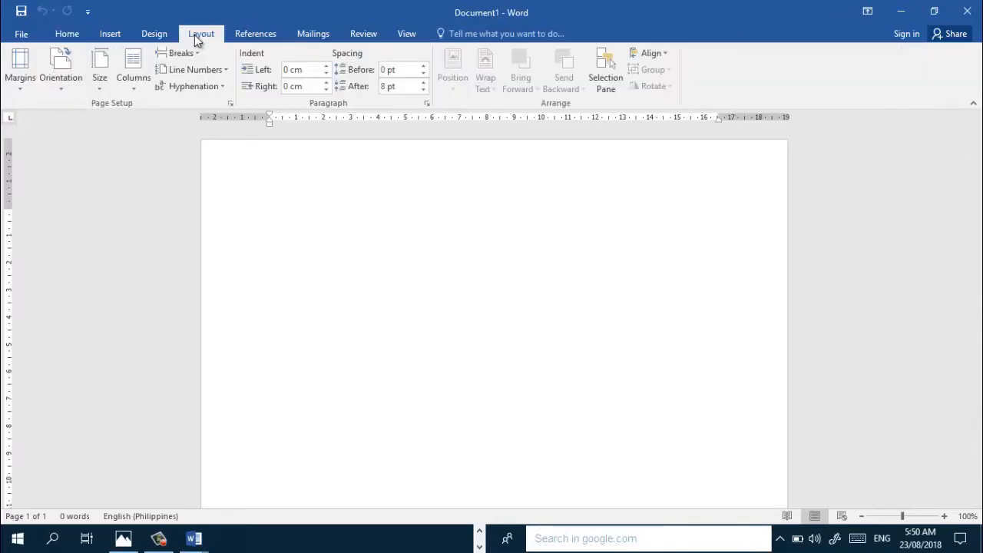
left_click(63, 94)
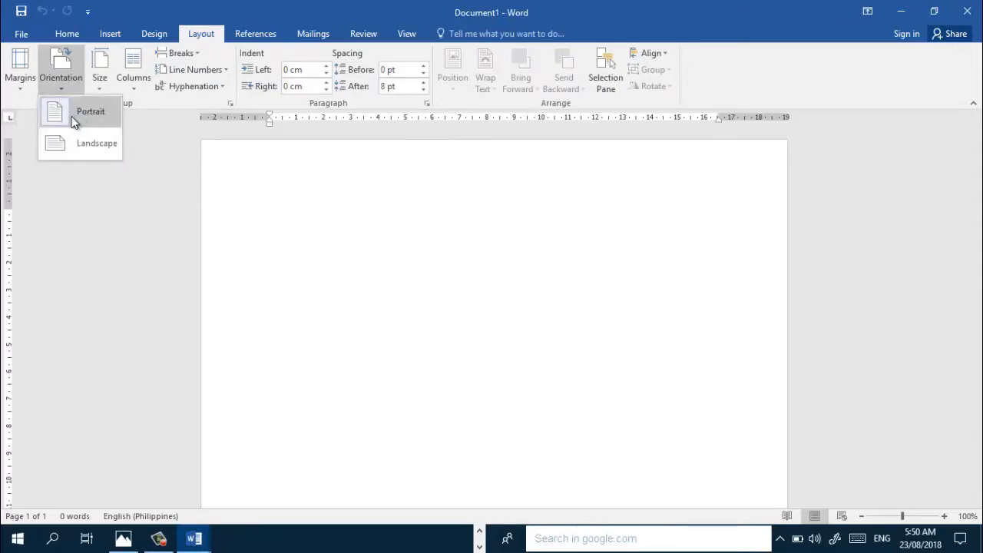
left_click(71, 146)
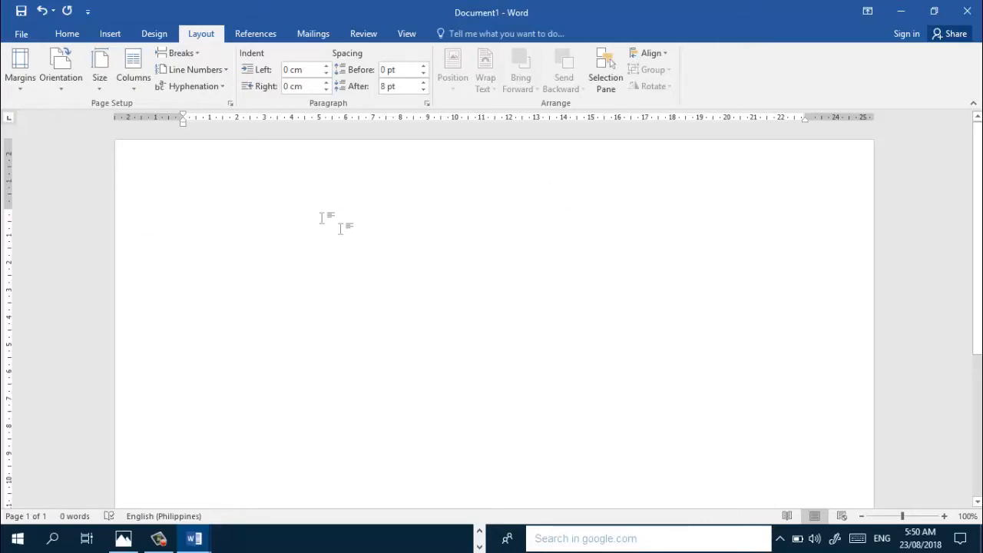
Open the custom margin settings and set the top and left page margins to 1.7 cm
left_click(21, 90)
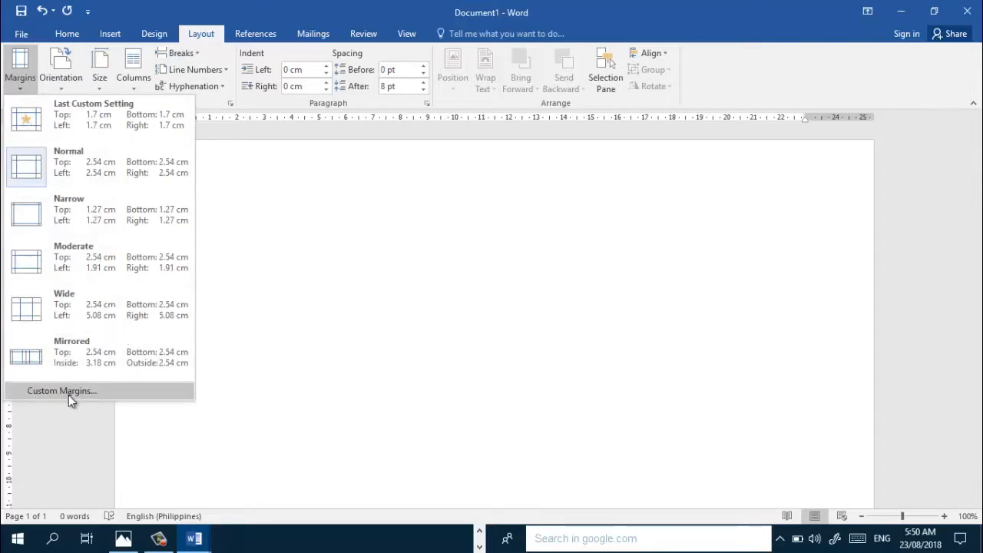
left_click(68, 395)
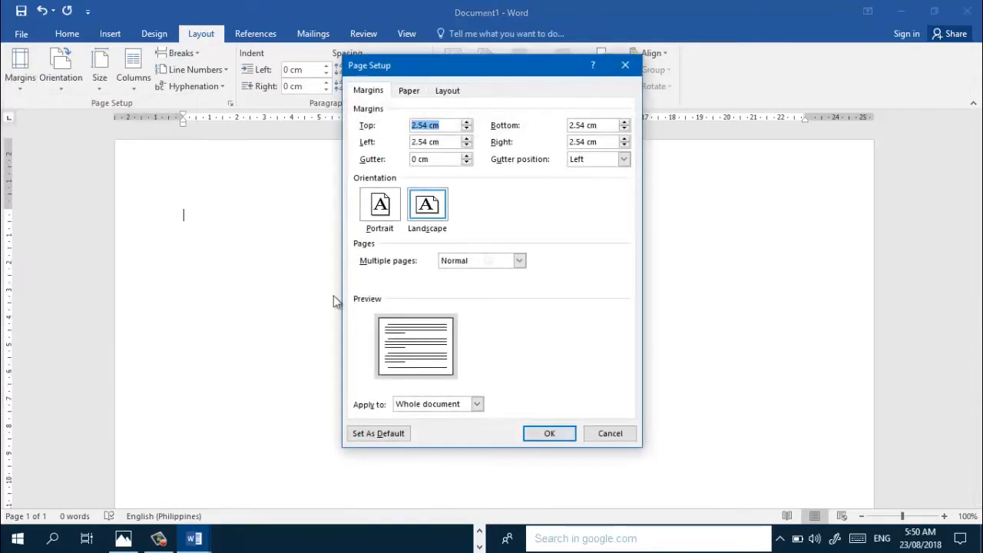
left_click(466, 129)
left_click(466, 129)
left_click(466, 129)
left_click(466, 129)
left_click(466, 129)
left_click(466, 146)
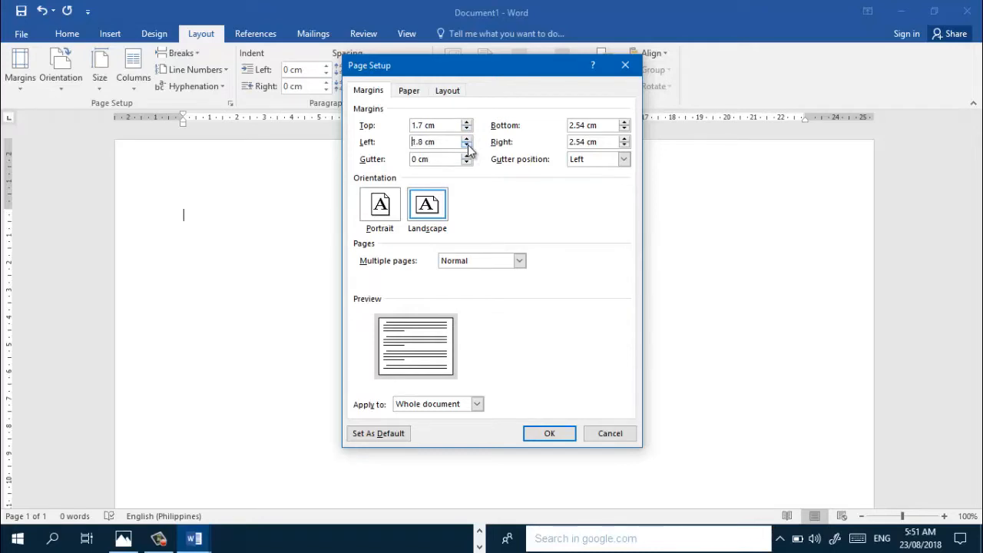
left_click(466, 146)
left_click(466, 138)
Set the bottom and right page margins to 1.7 cm and apply the page setup to the whole document
left_click(623, 129)
left_click(624, 129)
left_click(624, 129)
left_click(625, 129)
left_click(624, 129)
left_click(625, 130)
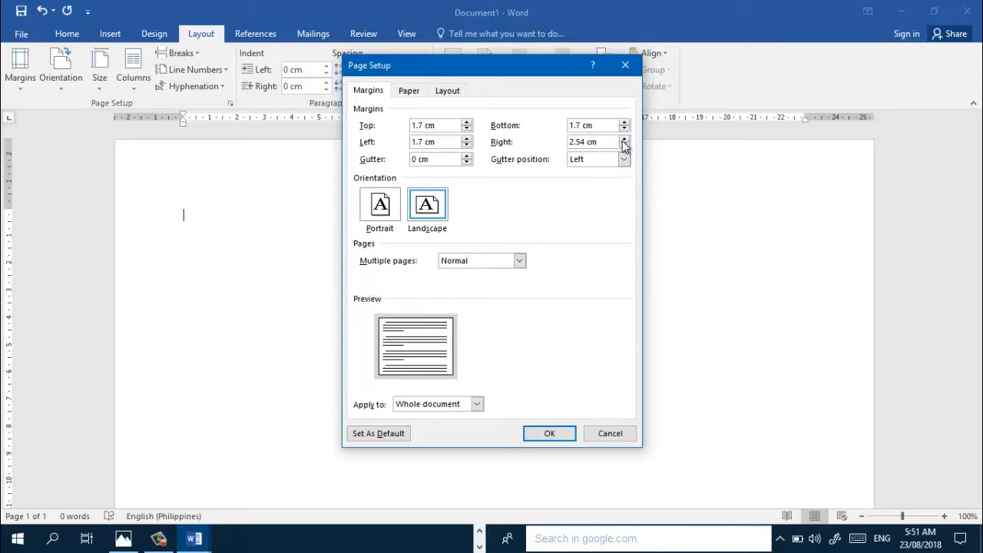
left_click(625, 146)
left_click(624, 146)
left_click(624, 146)
left_click(624, 146)
left_click(624, 145)
left_click(541, 433)
left_click(553, 434)
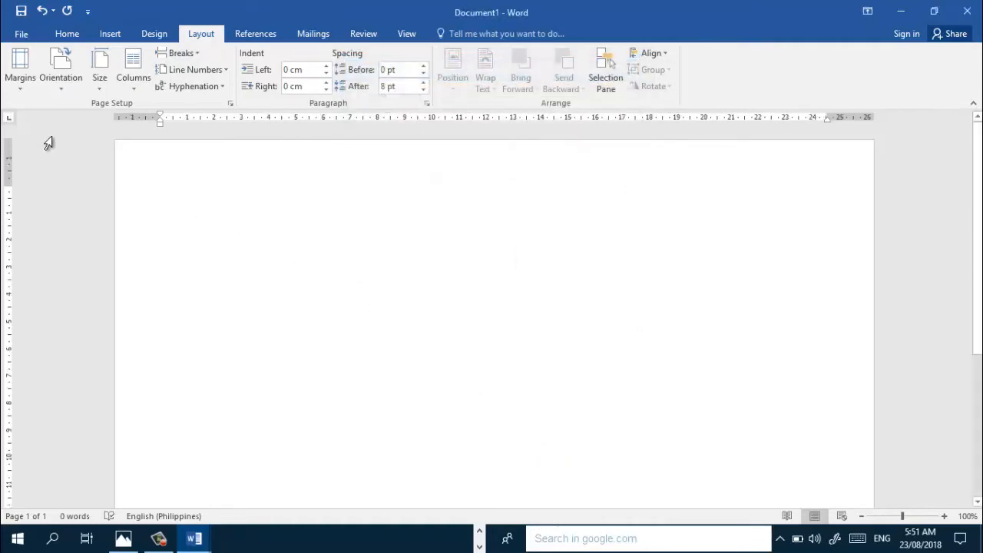
Set the paper size to A4 210 x 297 mm
left_click(100, 92)
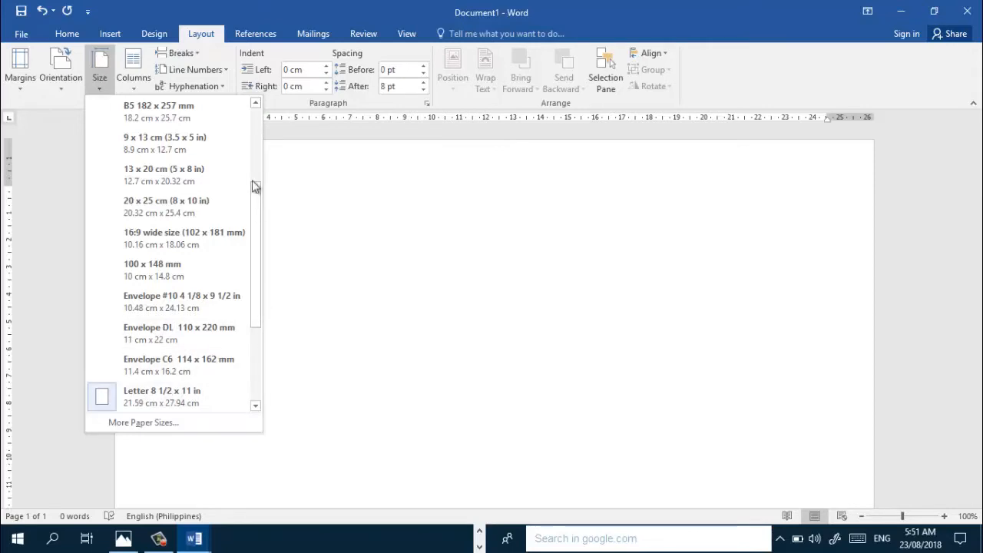
left_click(256, 105)
left_click(256, 106)
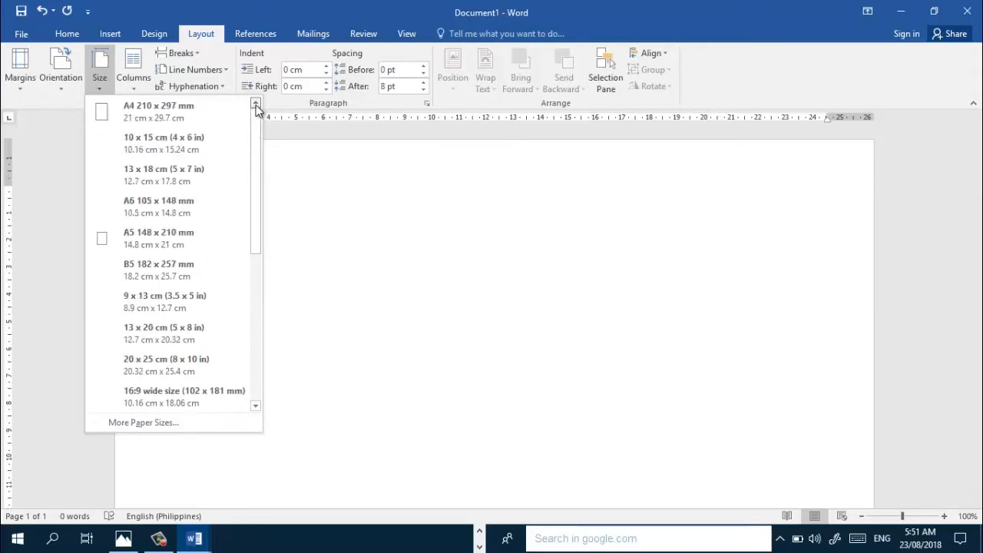
left_click(156, 110)
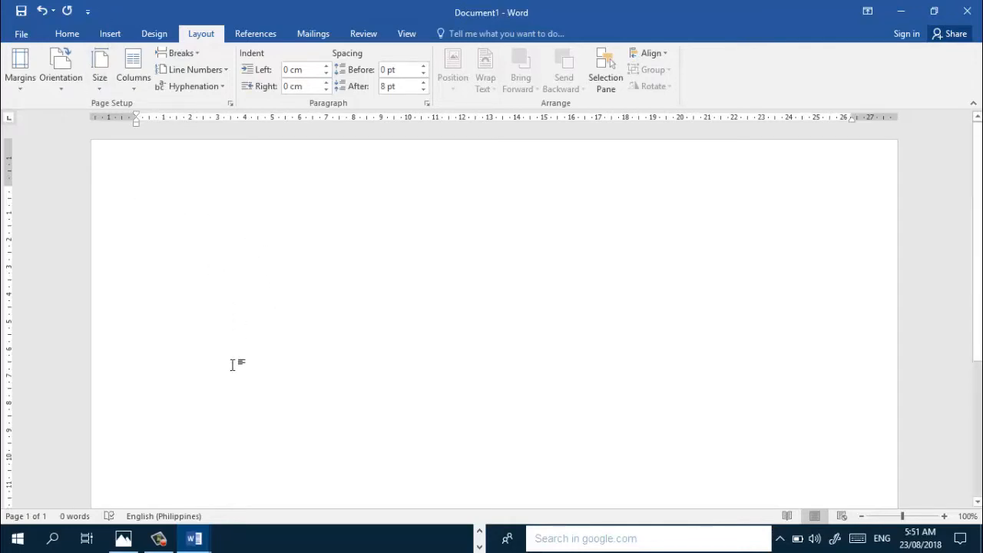
Check the Table.jpg reference image in Photos and insert a table with 5 columns and 5 rows in the Word document
left_click(124, 540)
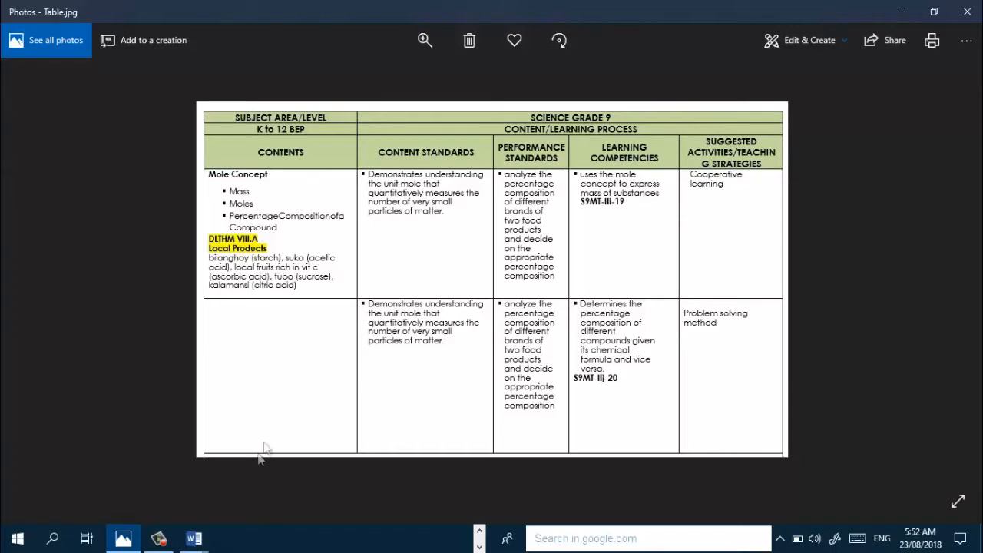
left_click(193, 539)
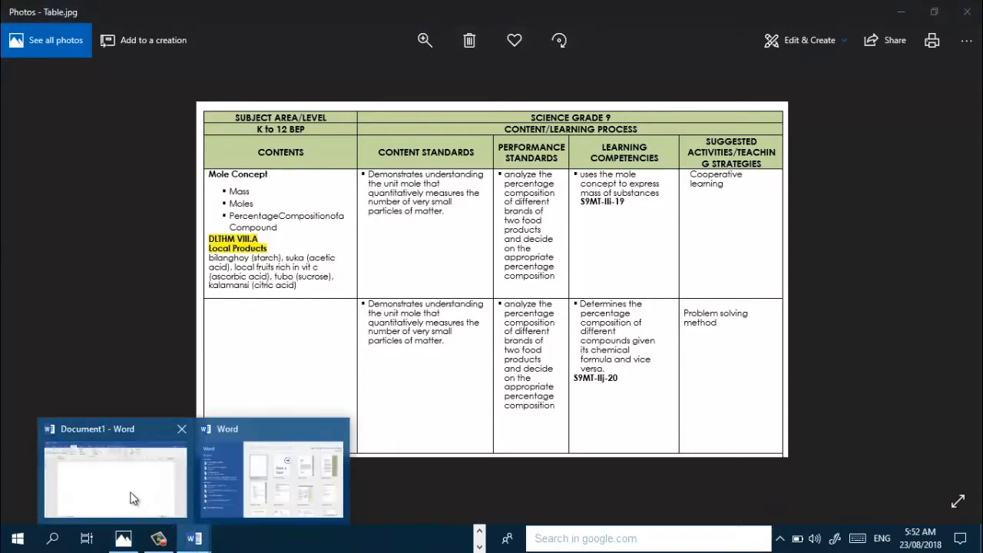
left_click(131, 500)
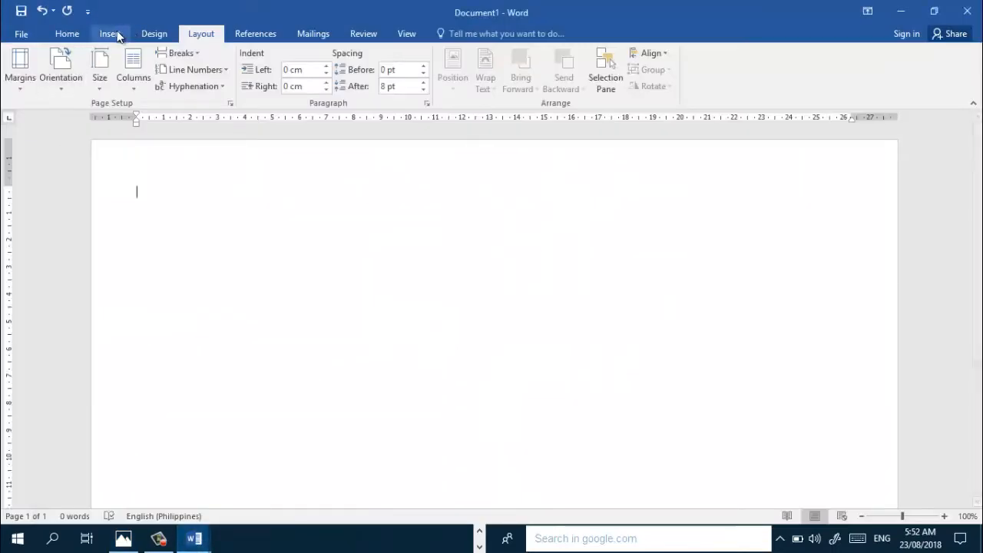
left_click(110, 34)
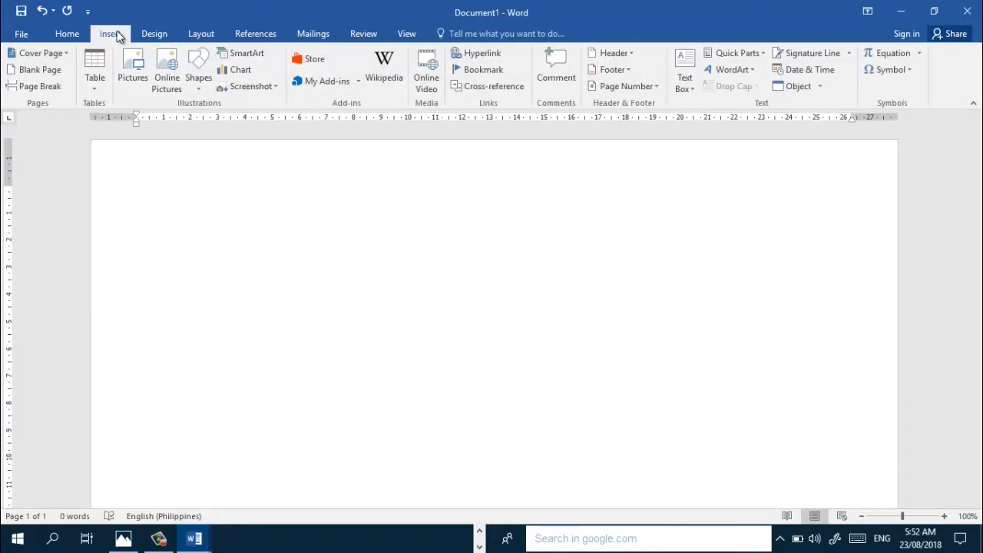
left_click(95, 84)
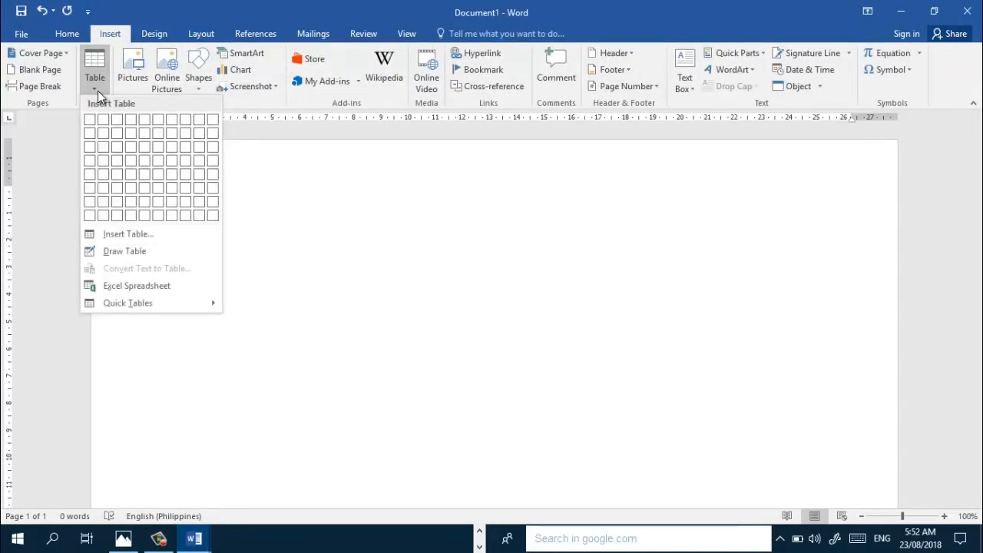
left_click(115, 234)
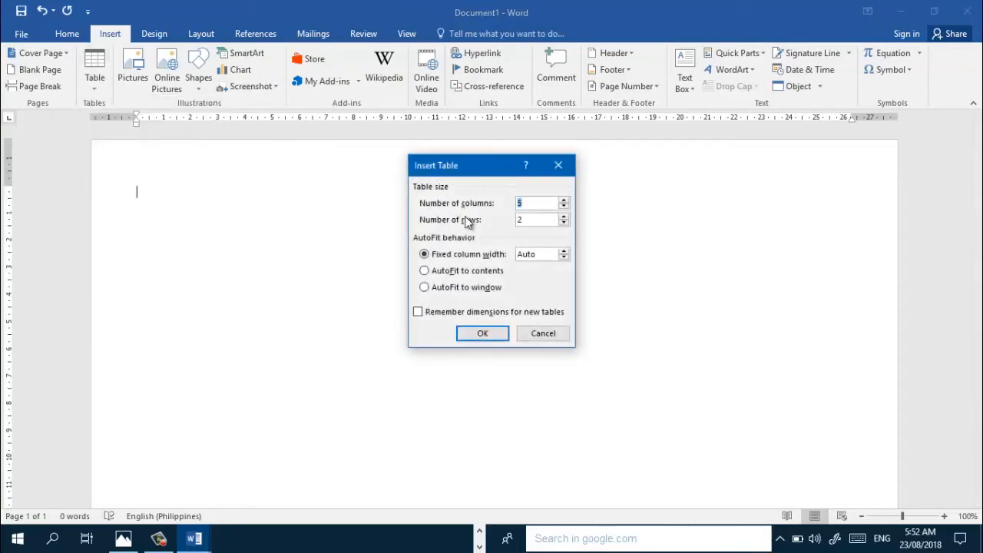
left_click(563, 217)
left_click(483, 335)
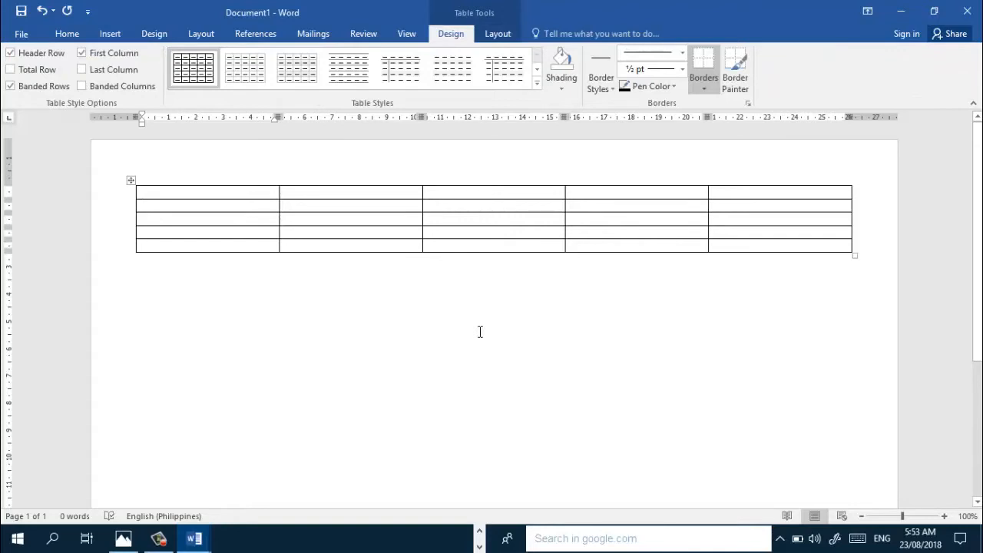
Recheck Table.jpg in Photos and format the first three rows of the Word table in Century Gothic, centred and bold
left_click(123, 539)
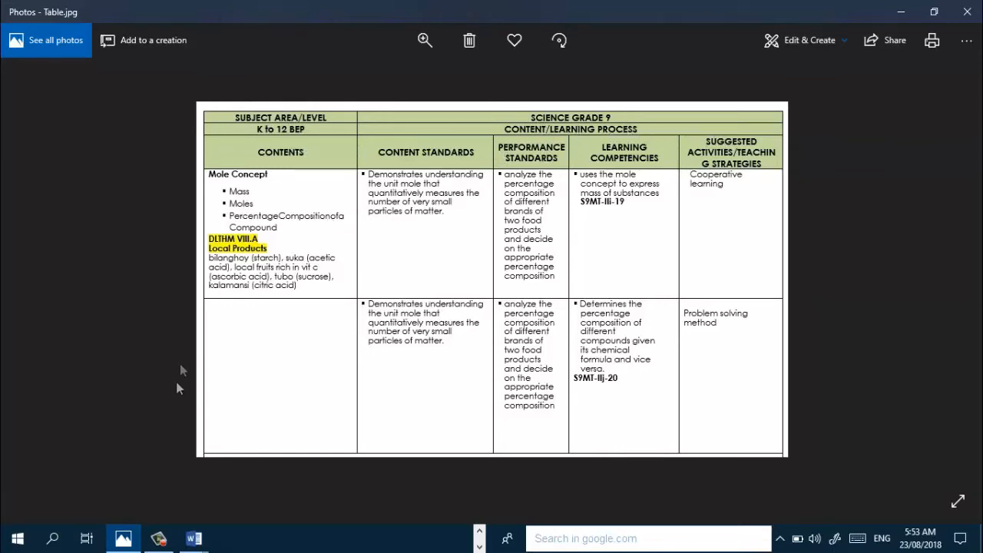
left_click(194, 539)
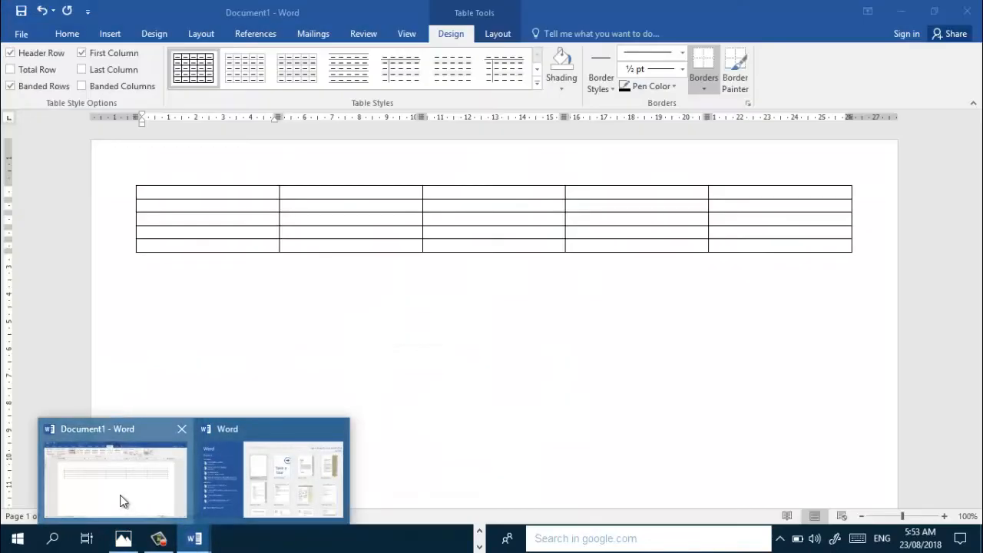
left_click(123, 501)
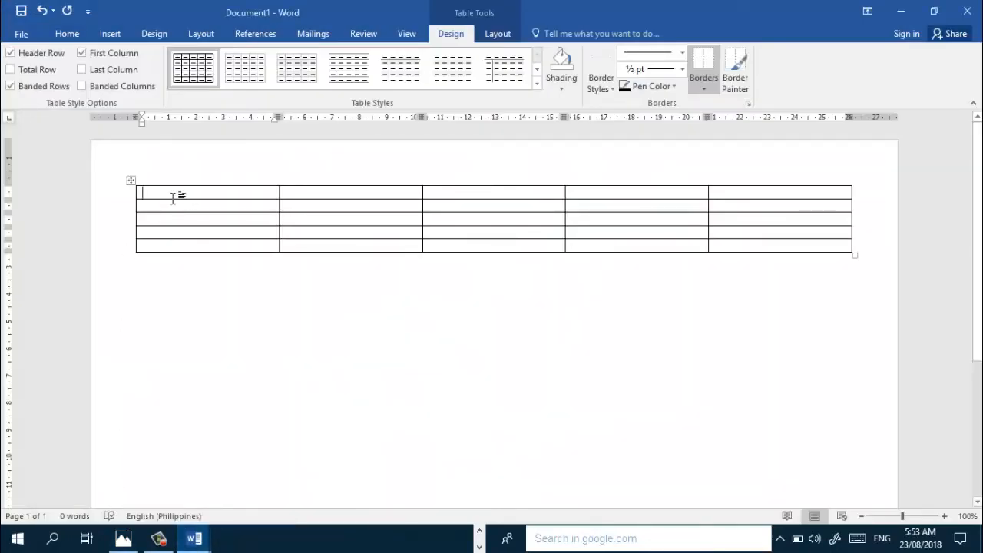
key("shift+Right")
key("shift+Down")
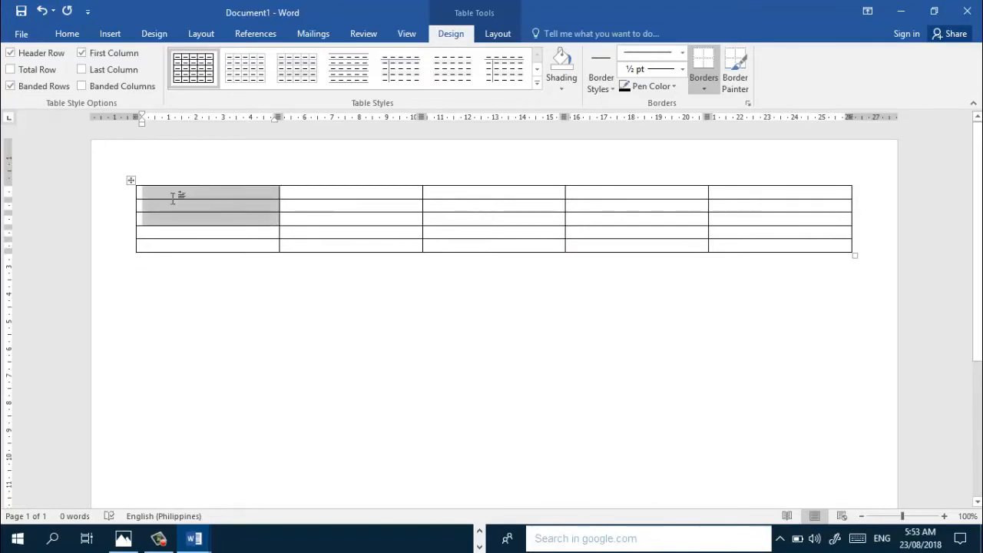
key("shift+Right")
key("shift+Right")
key("shift+Right")
key("shift+Right")
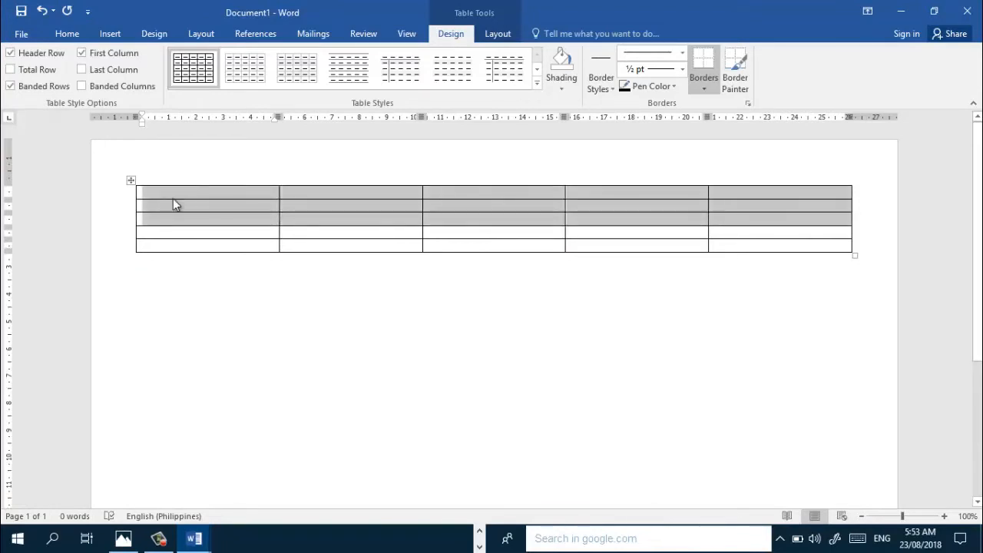
left_click(67, 34)
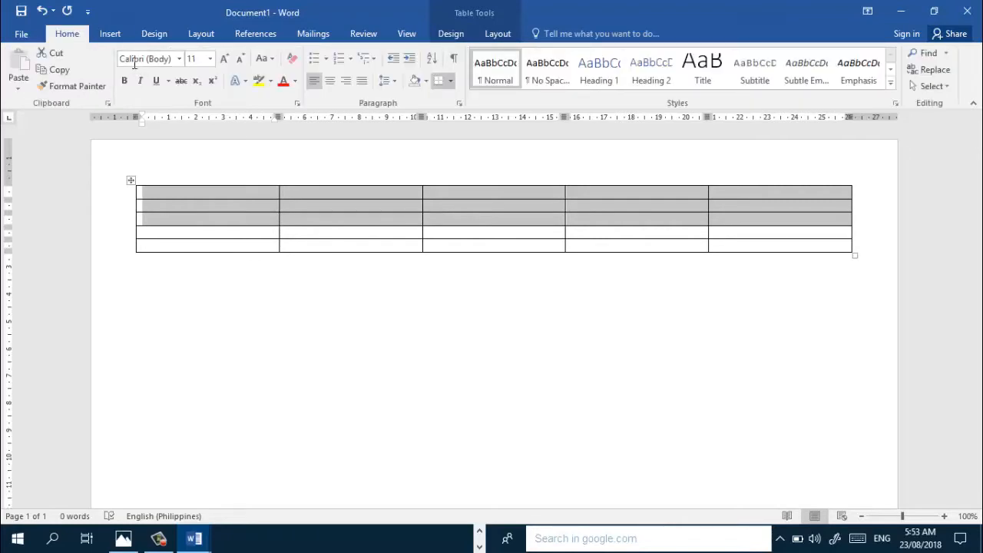
left_click(179, 60)
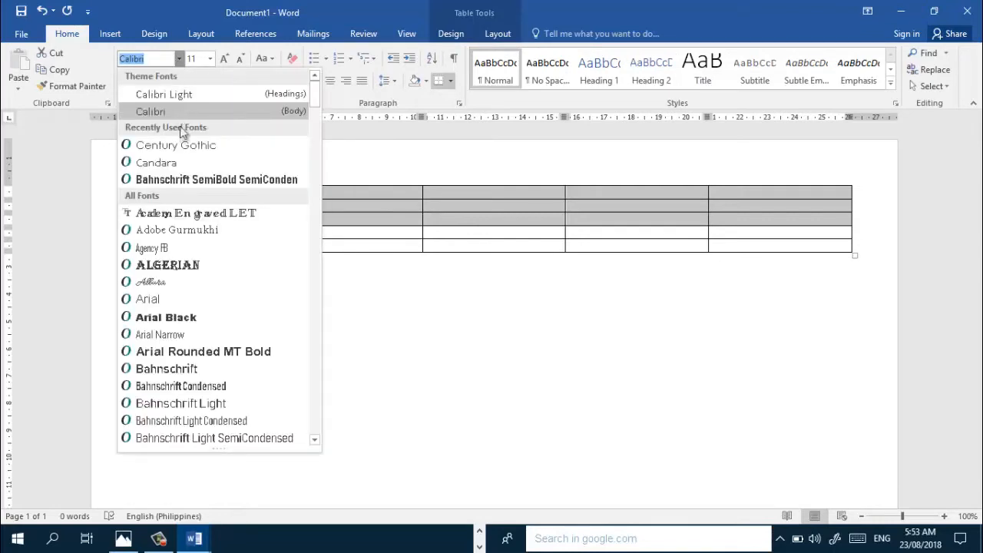
left_click(182, 144)
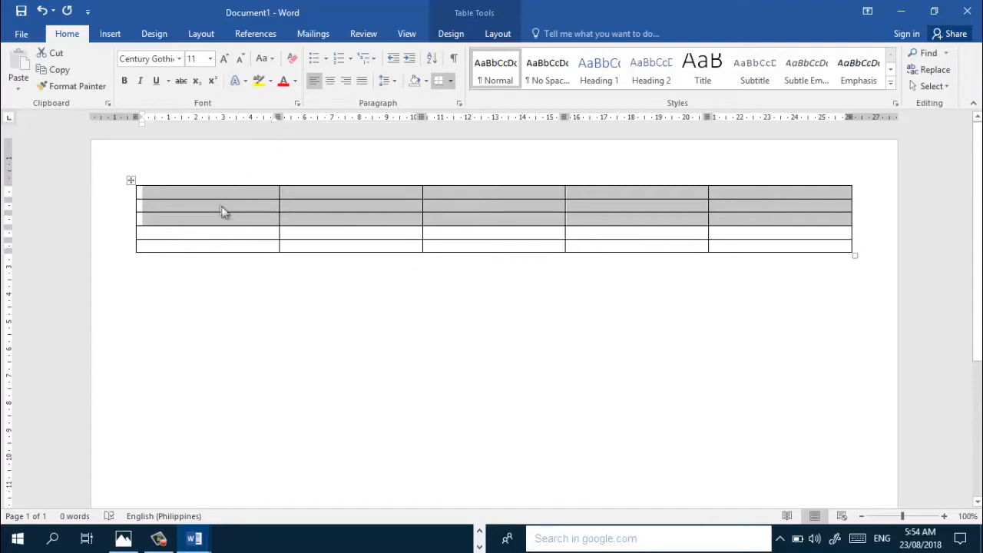
left_click(331, 83)
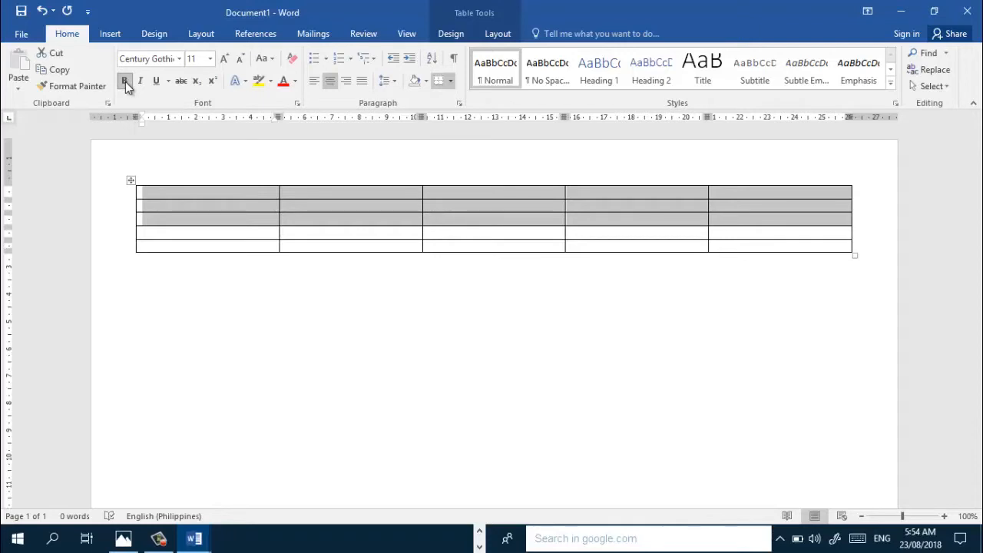
Place the cursor in the table's first cell, check the header labels of Table.jpg in Photos and return to the Word document
left_click_drag(141, 488, 130, 544)
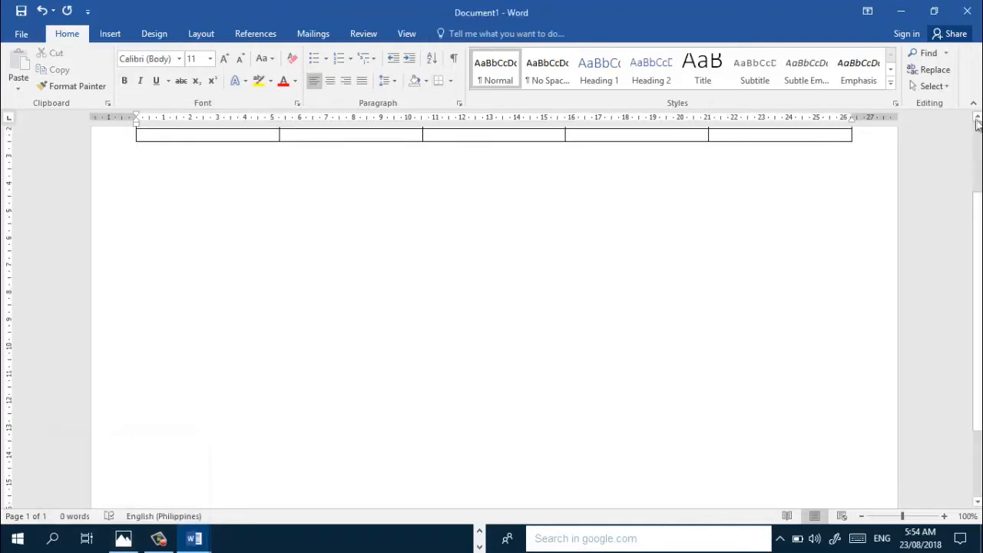
scroll(978, 119, "up", 3)
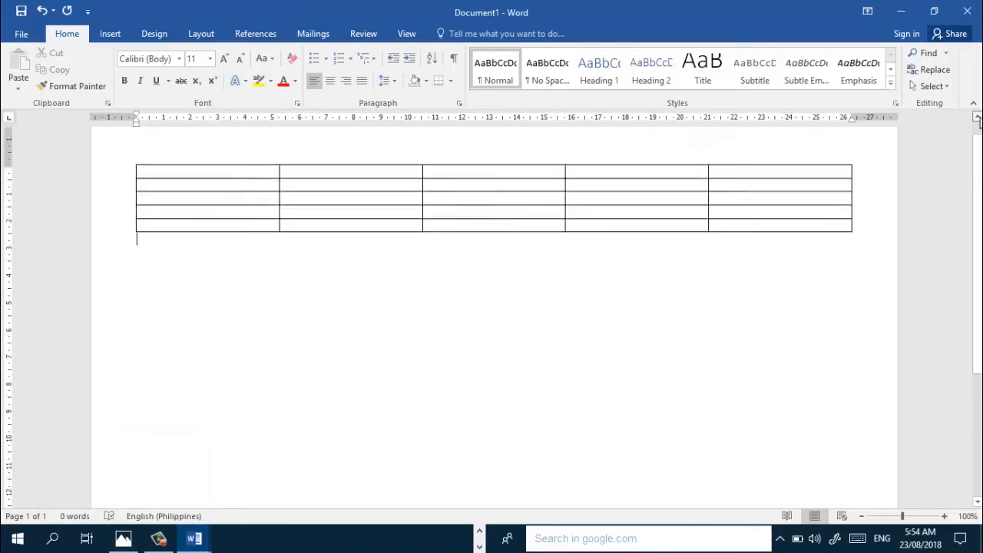
scroll(977, 119, "up", 1)
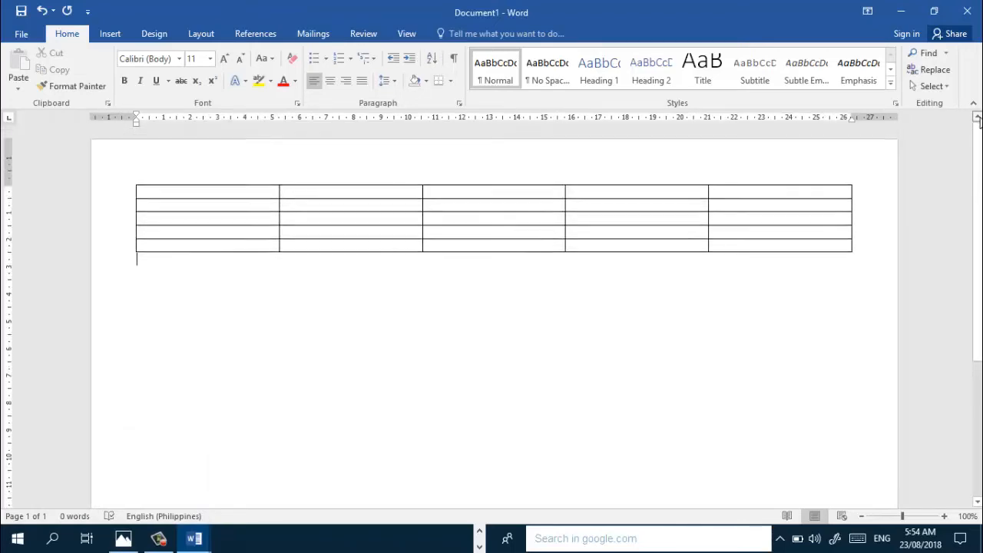
left_click(204, 191)
left_click(125, 539)
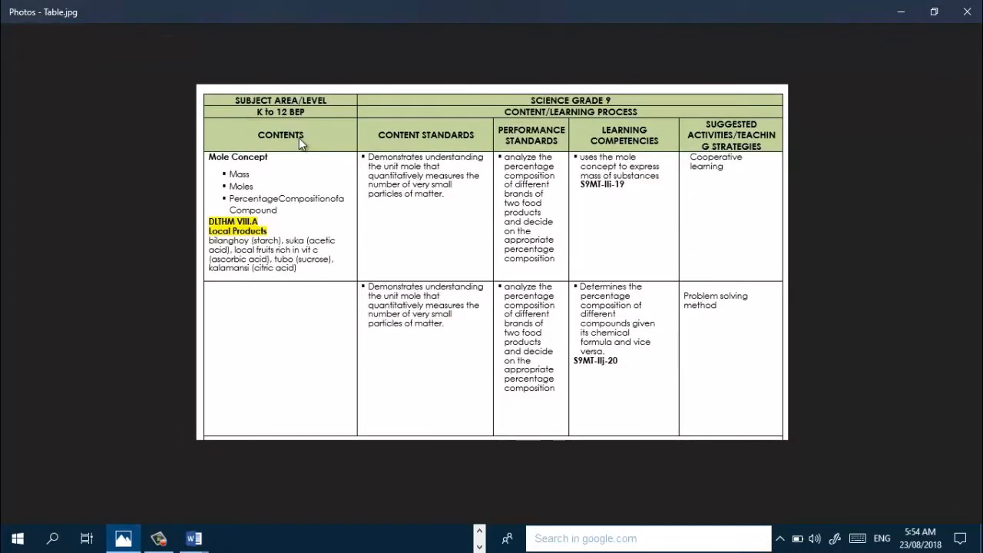
mouse_move(194, 538)
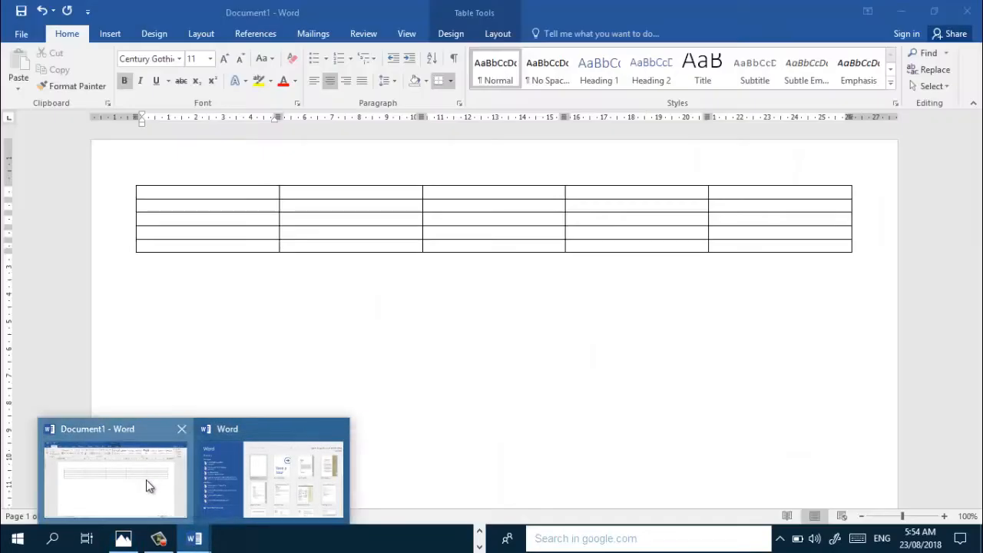
left_click(149, 485)
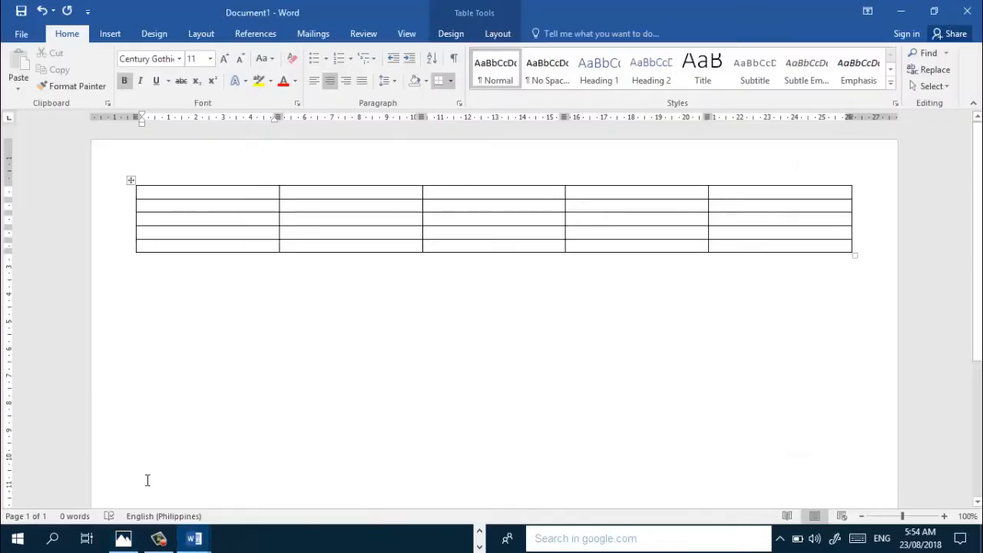
Enter the header SUBJECT AREA/LEVEL in the first cell of the table
key("Caps_Lock")
type("SUB")
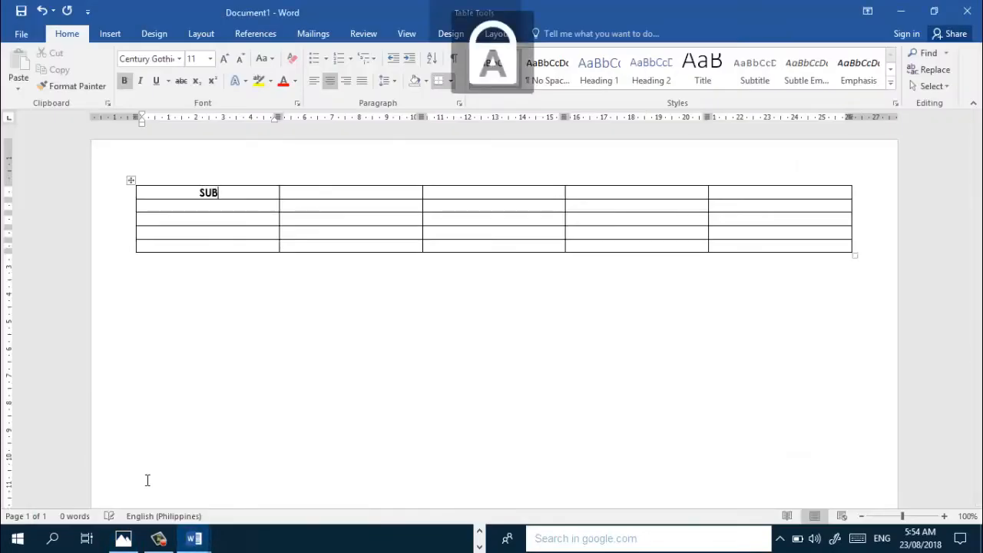
type("JECT A")
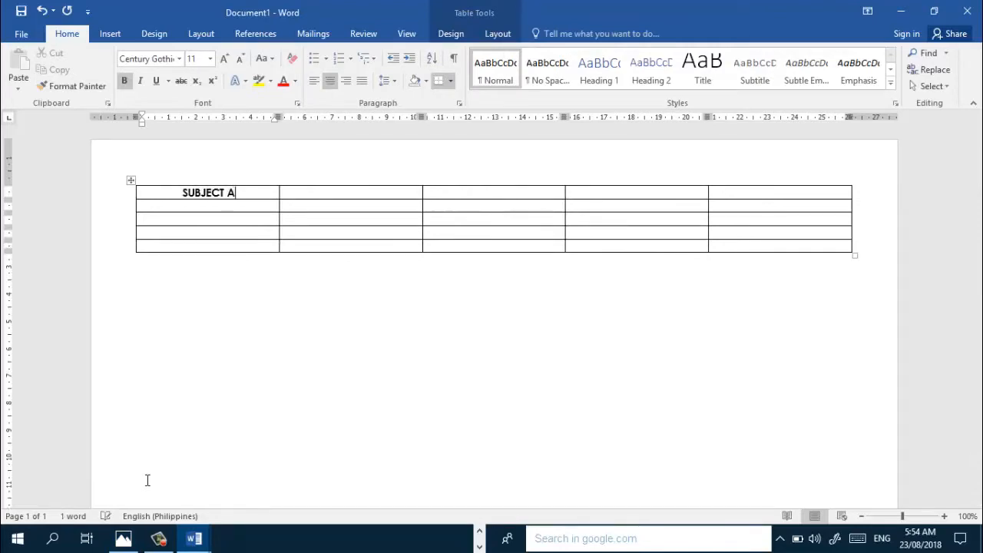
type("REA LEVEL")
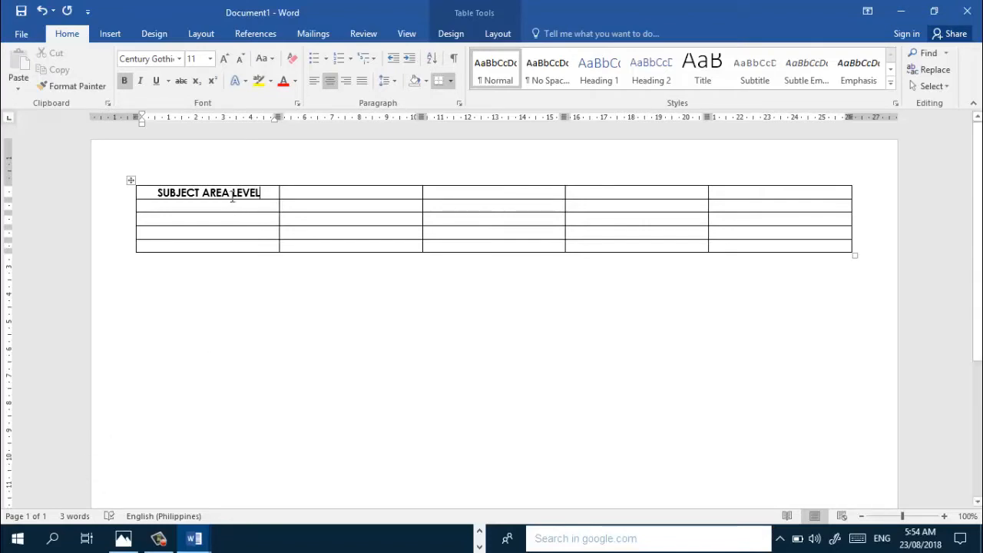
left_click(232, 194)
key("BackSpace")
type("/")
Fill the first column with K -12 BEP in the second row and CONTENT in the third row
left_click(215, 205)
type("K")
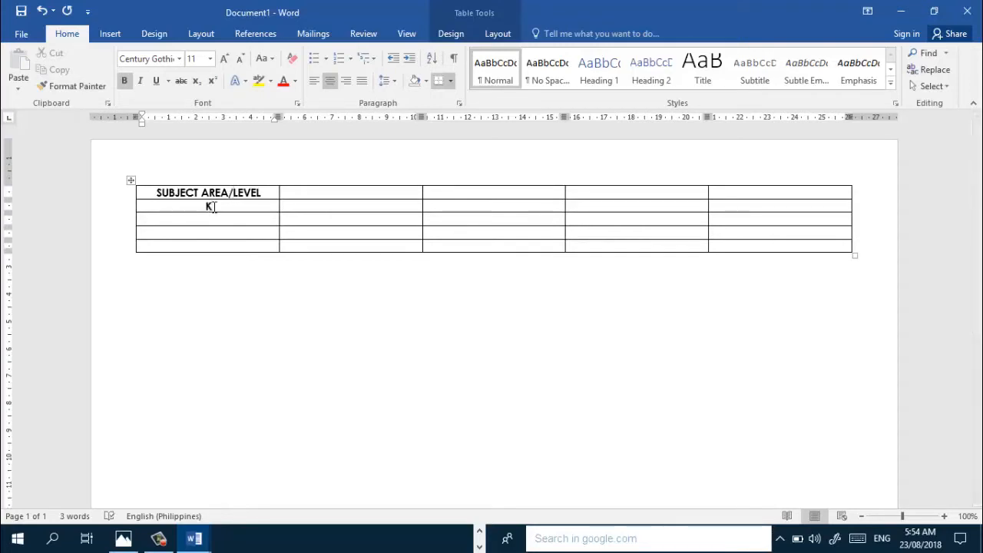
type(" 1")
type(" 12")
type(" BE")
type("P")
left_click(193, 219)
type("CONTENT")
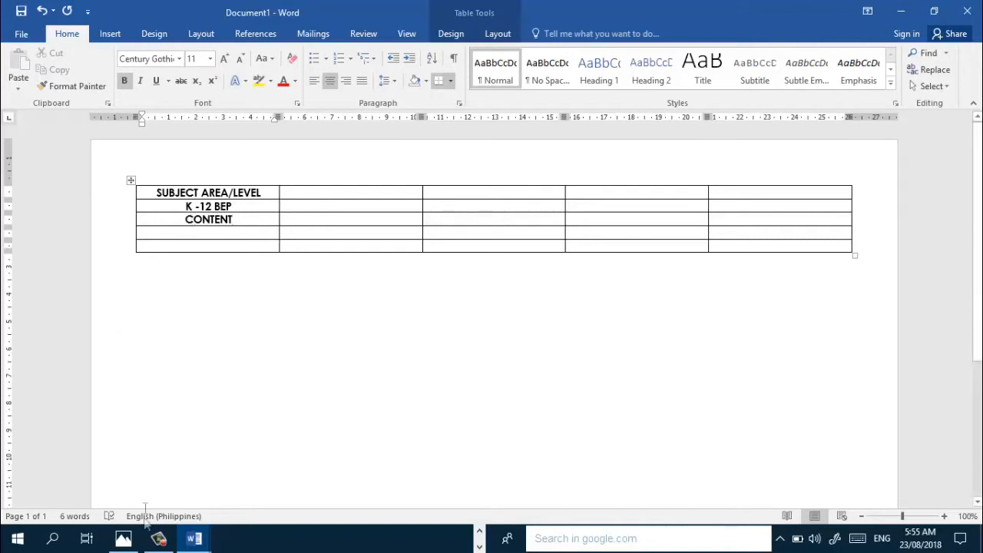
Check the header layout of Table.jpg in Photos and merge the last four cells of the Word table's first row
left_click(128, 541)
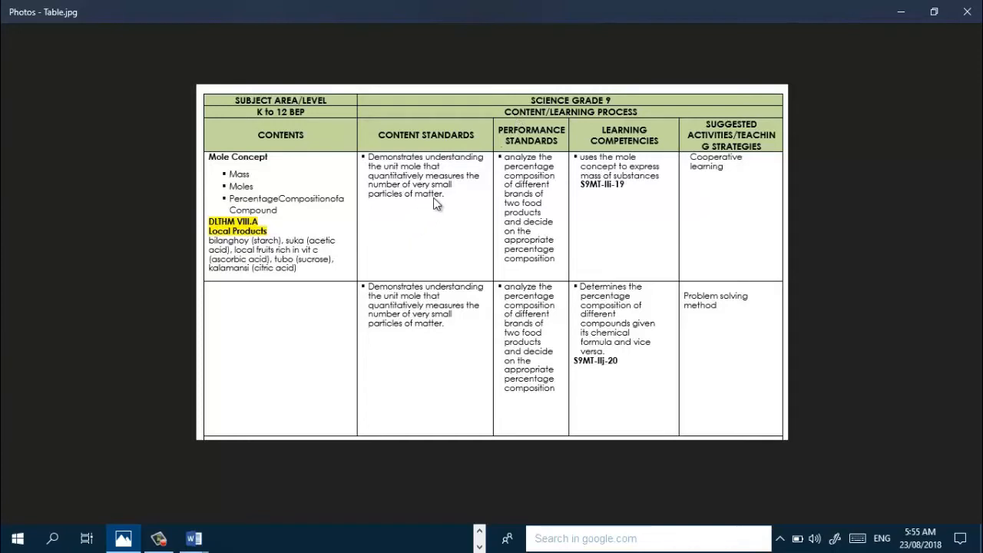
left_click(194, 538)
left_click(127, 496)
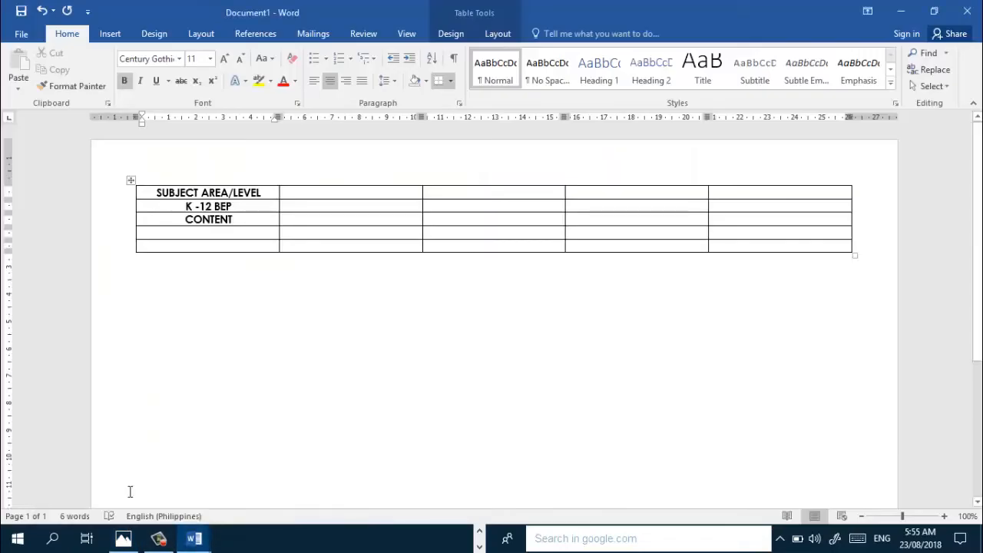
left_click(321, 194)
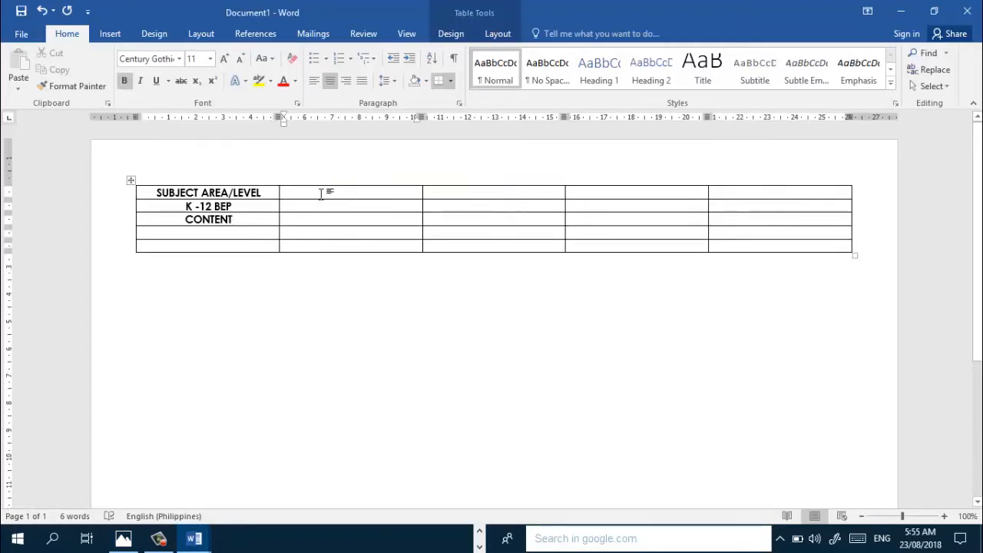
key("shift+Right")
key("shift+Right")
key("shift+Right")
key("shift+Right")
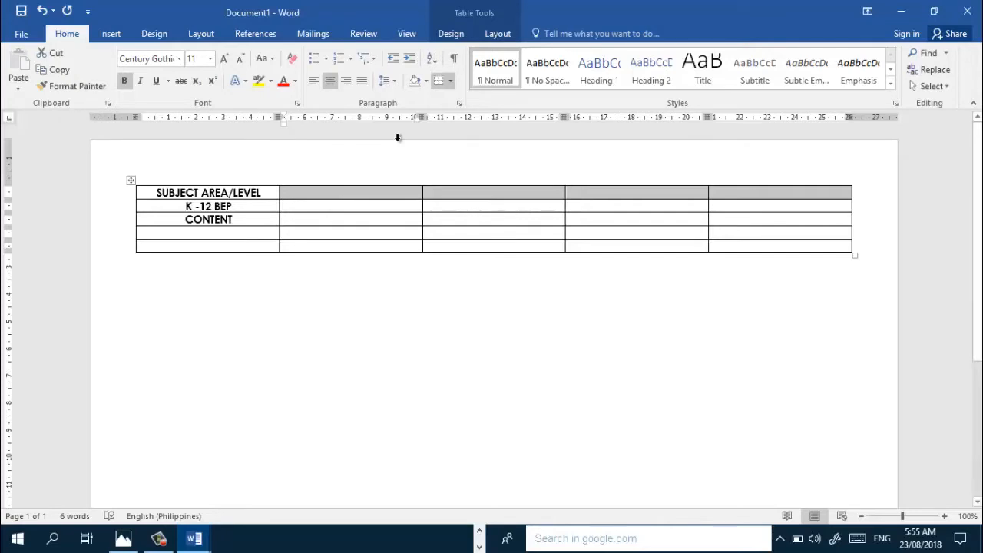
right_click(386, 194)
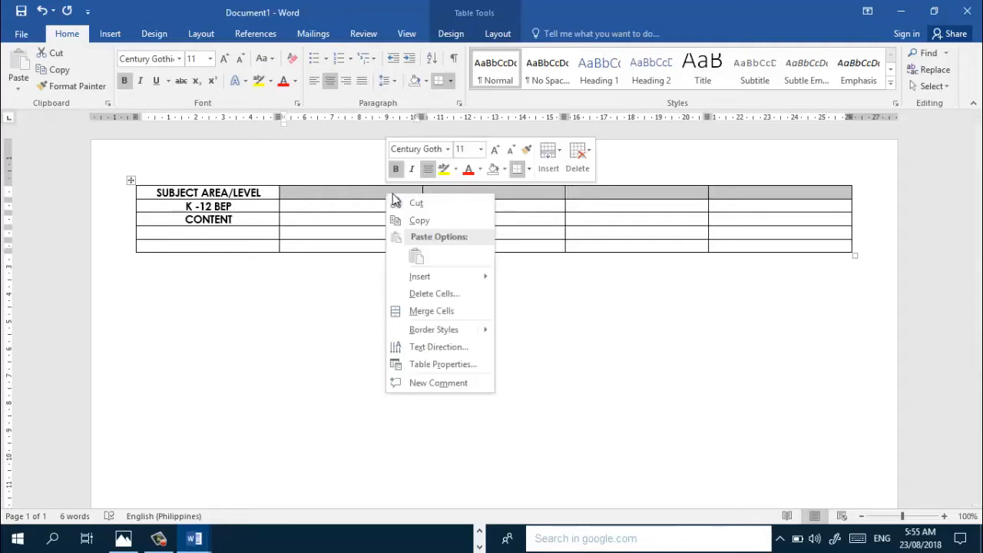
left_click(426, 311)
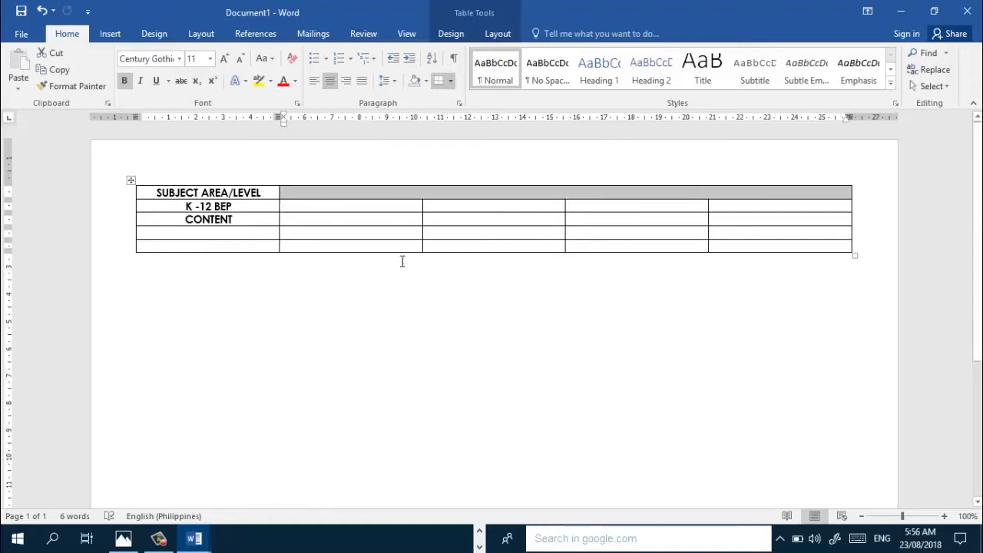
Merge the last four cells of the table's second row into one cell
left_click(354, 205)
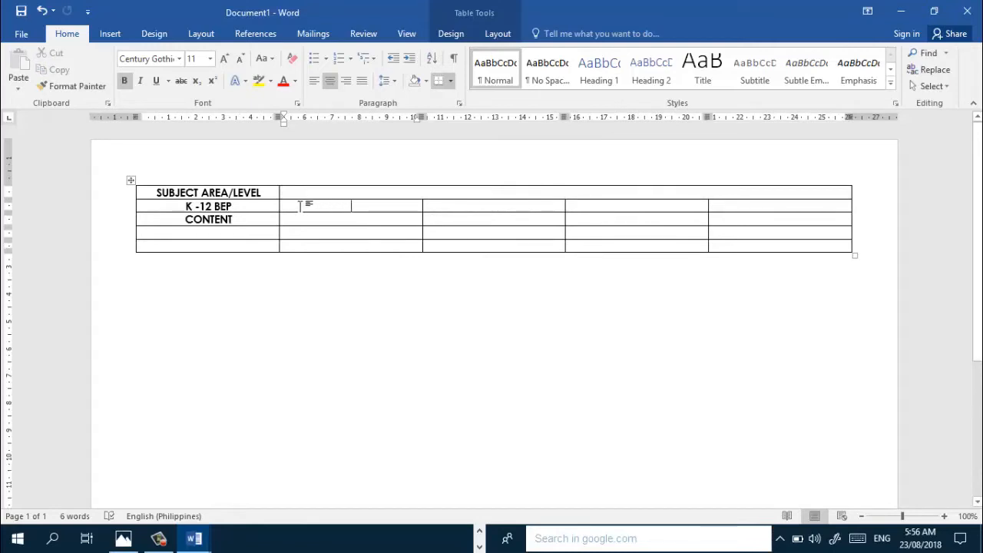
left_click(300, 206)
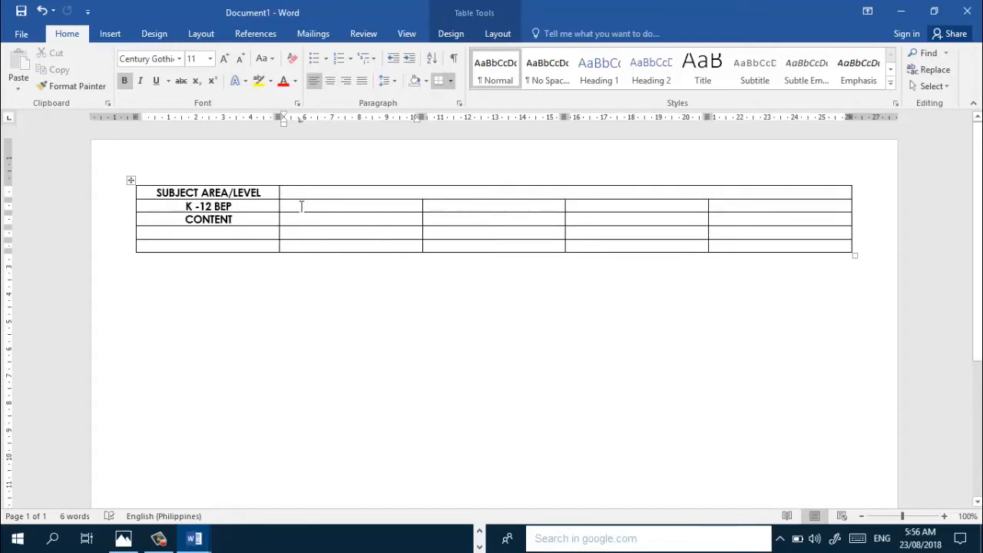
double_click(301, 206)
key("shift+Right")
key("shift+Right")
key("shift+Right")
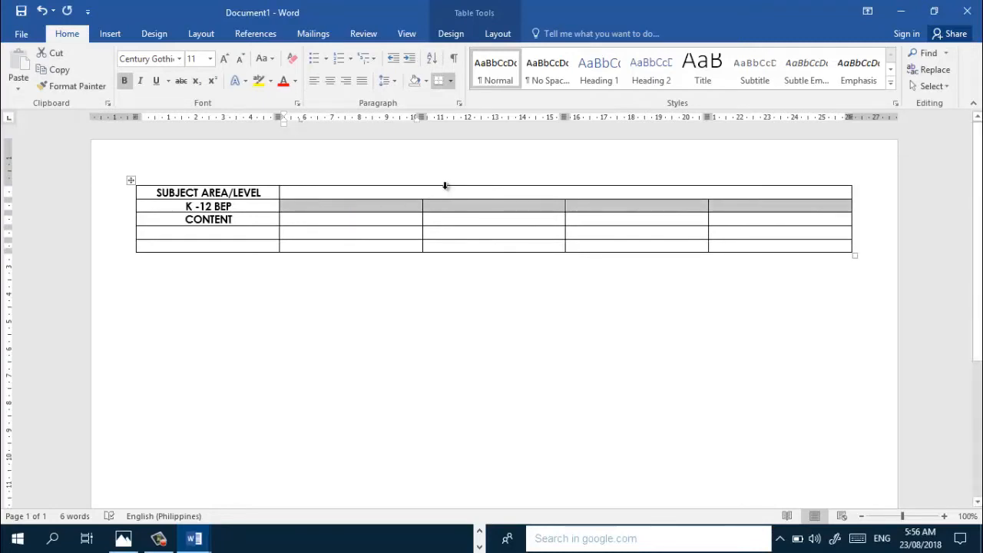
left_click(496, 34)
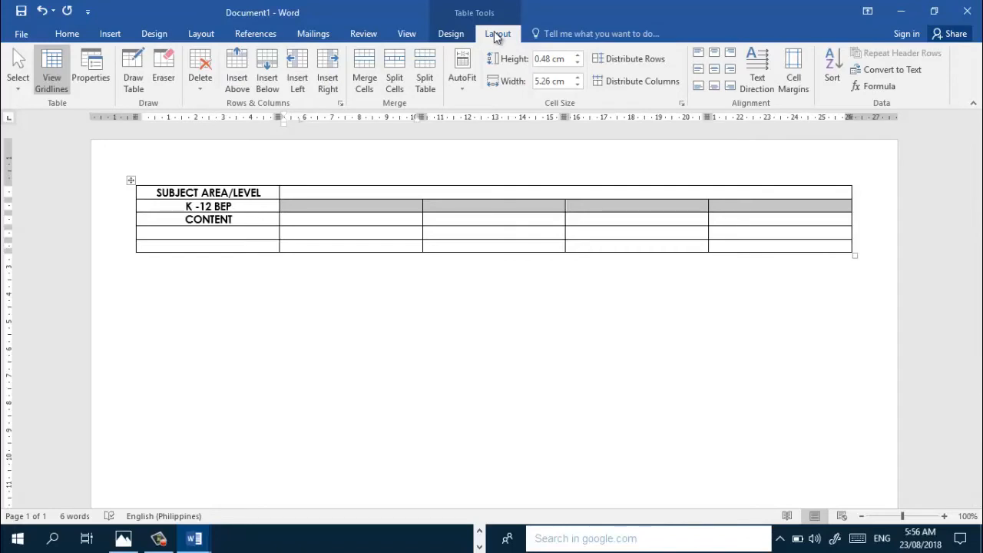
left_click(366, 93)
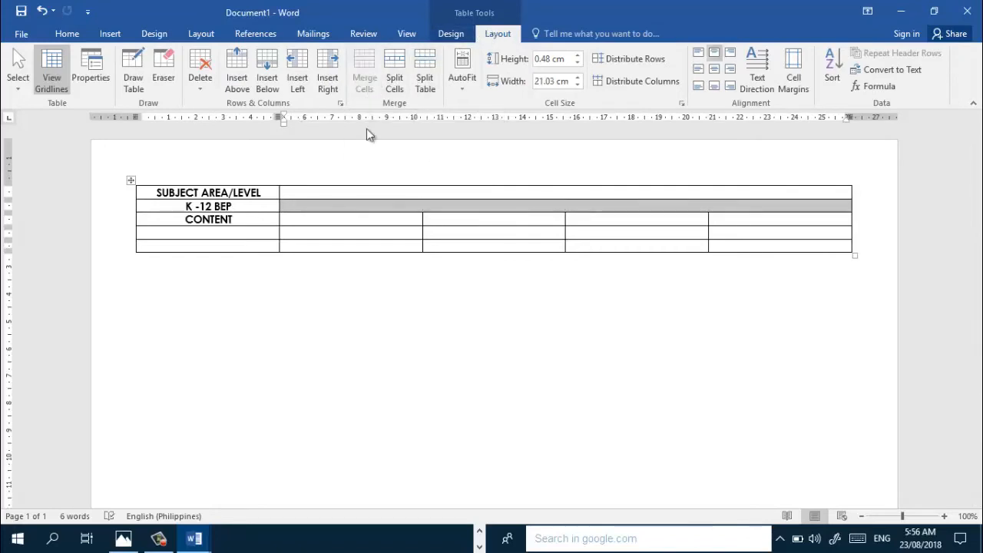
Check the first-row title of Table.jpg in Photos and enter SCIENCE GRADE 9 in the merged first-row cell in Word
left_click(447, 192)
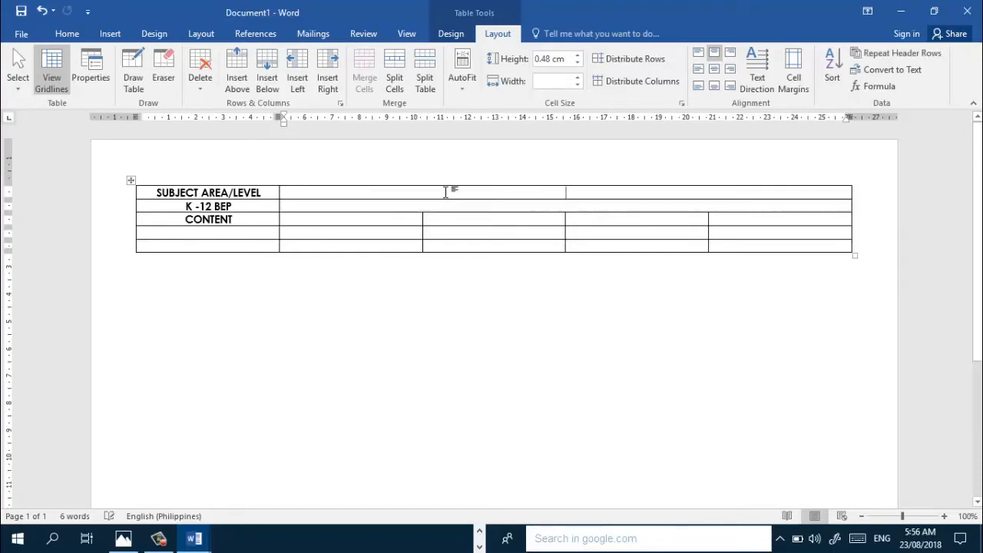
mouse_move(194, 538)
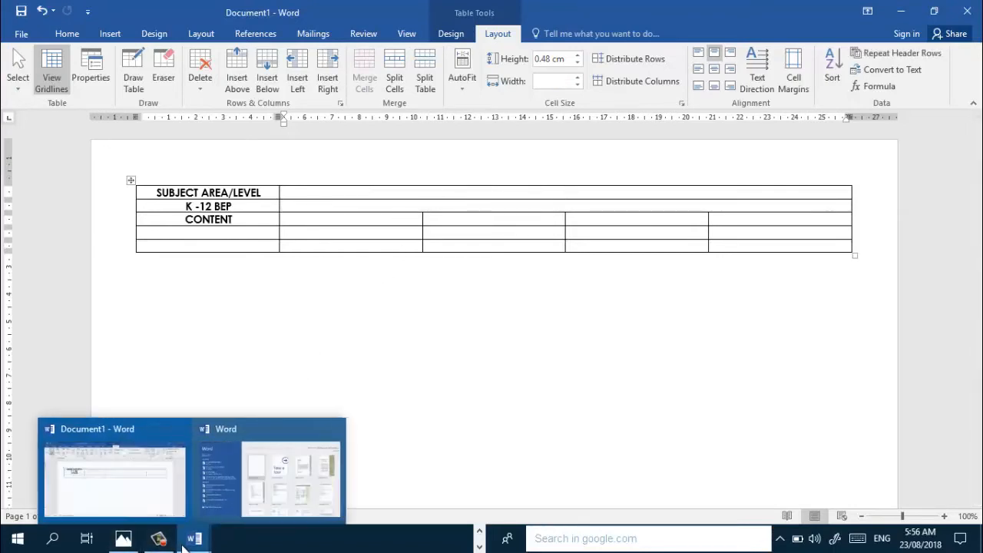
left_click(127, 481)
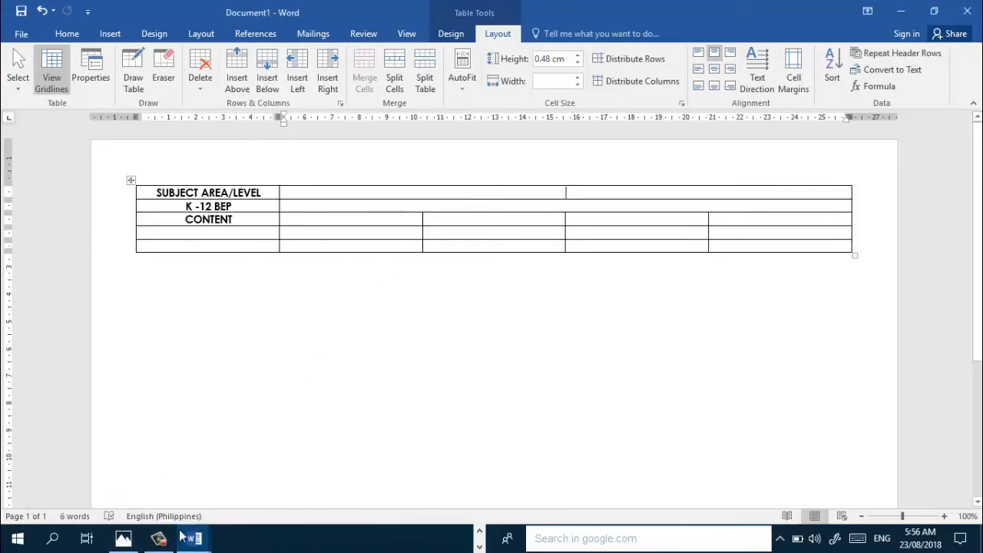
left_click(120, 540)
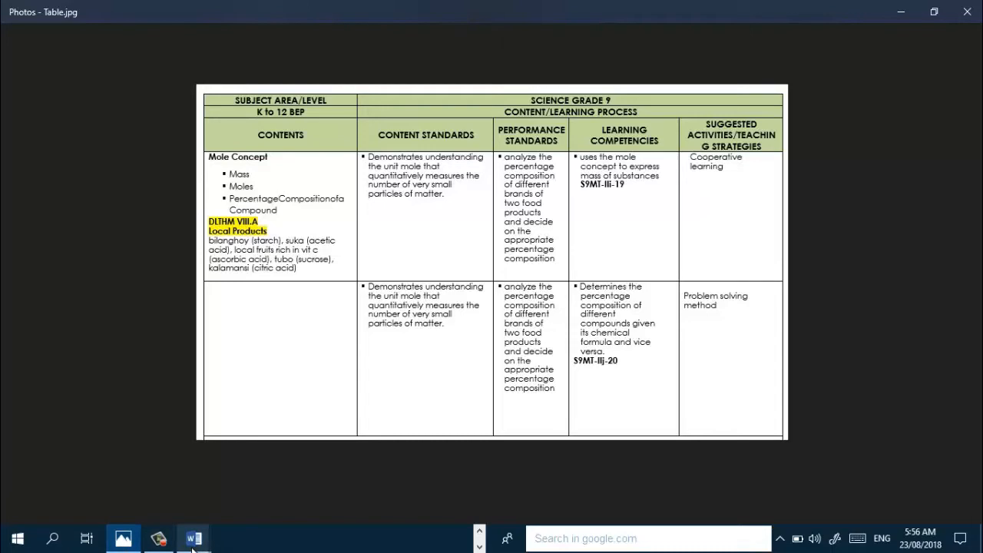
mouse_move(195, 538)
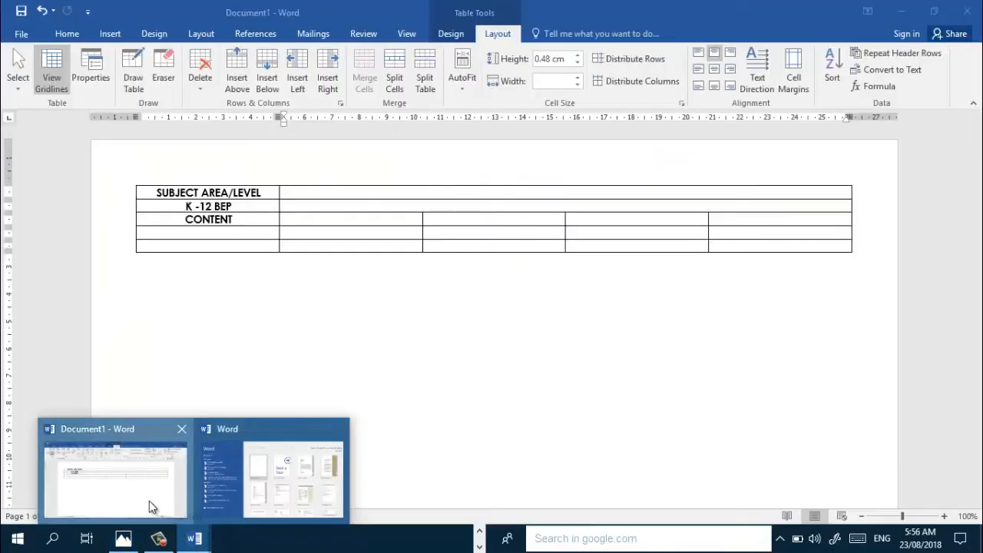
left_click(149, 501)
type("SC")
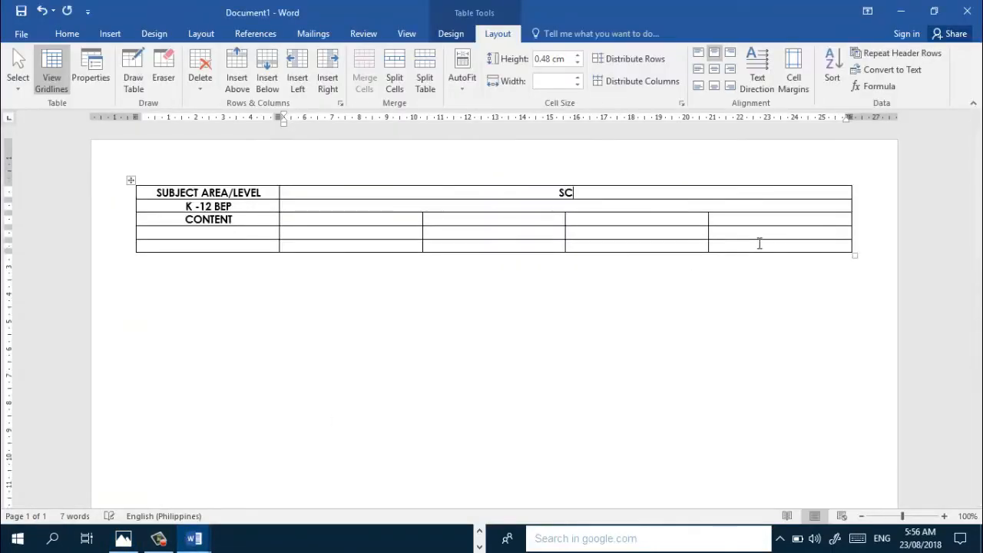
type("IENCE GRADE 9")
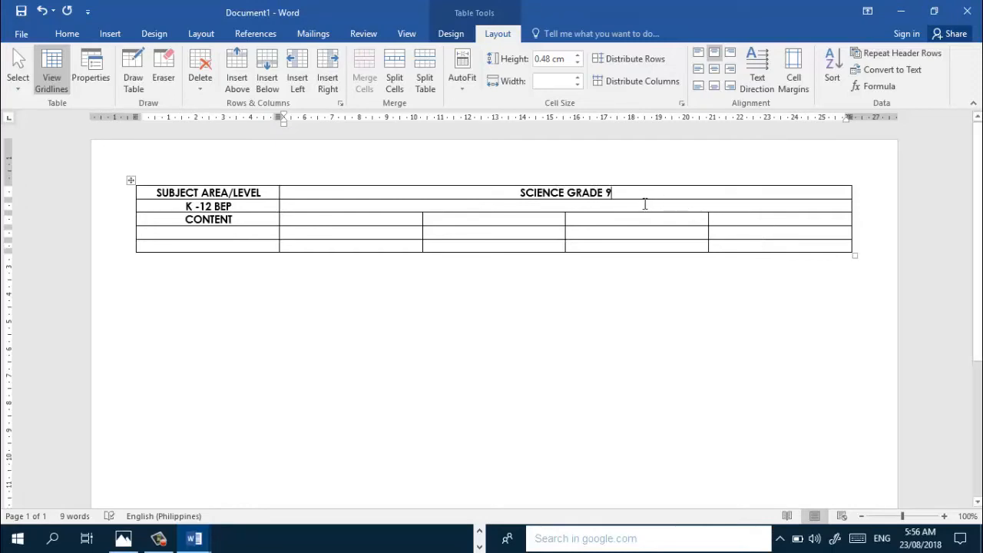
Enter CONTENT/ LEARNING PROCESS in the merged cell of the second row
left_click(645, 205)
type("CONTENT")
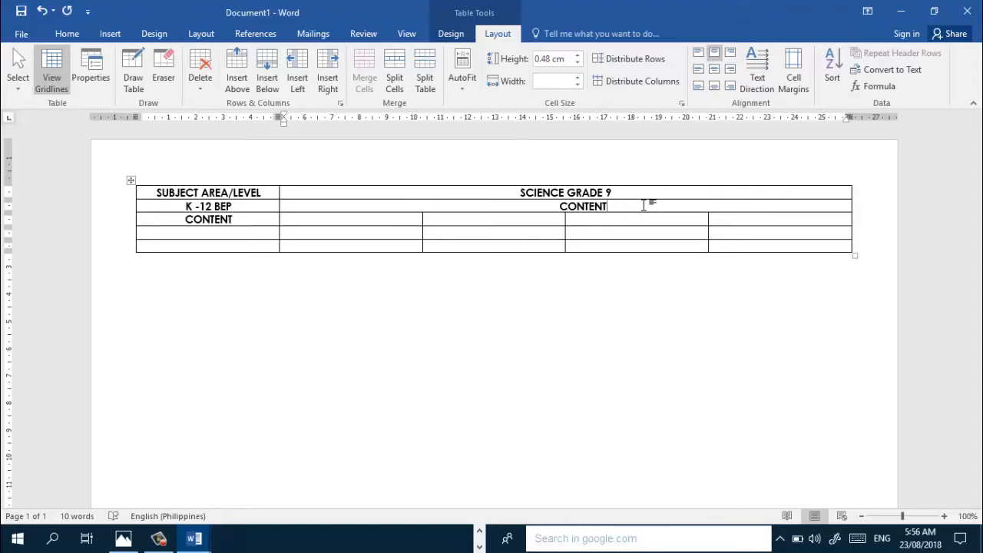
type("/ LEARNING PROCESS")
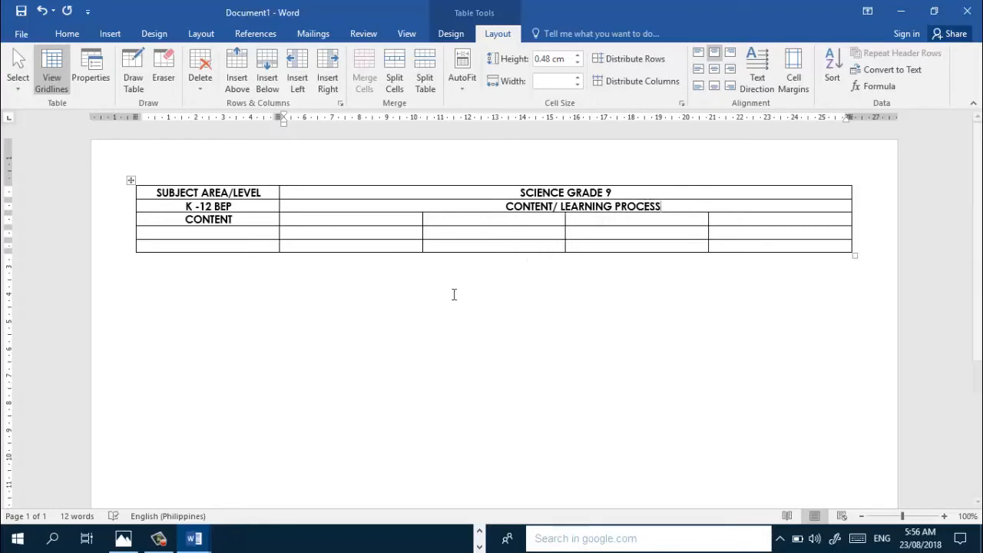
Check the column headings of Table.jpg in Photos and enter CONTENT STANDARDS in the third row's second cell in Word
left_click(123, 540)
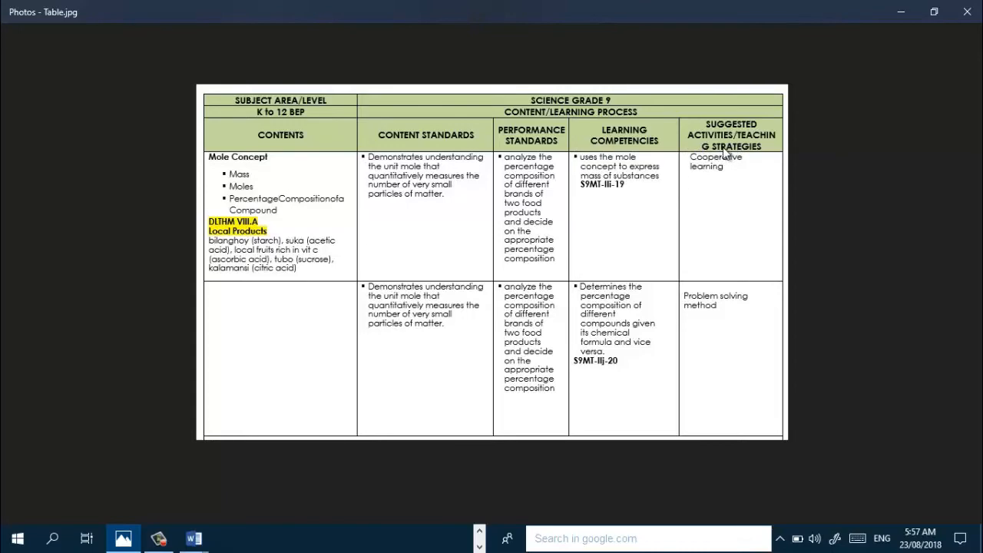
mouse_move(192, 543)
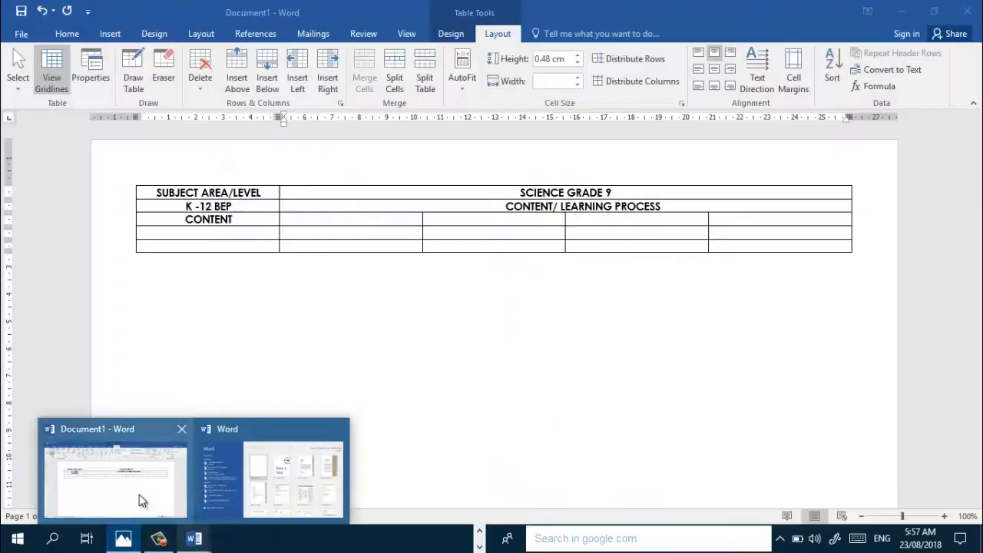
left_click(141, 495)
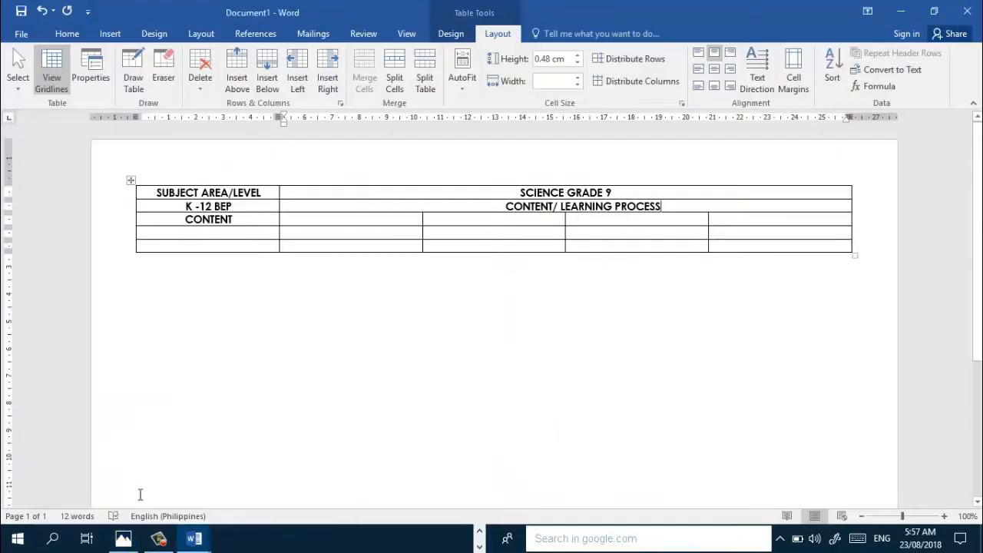
left_click(351, 219)
type("CON")
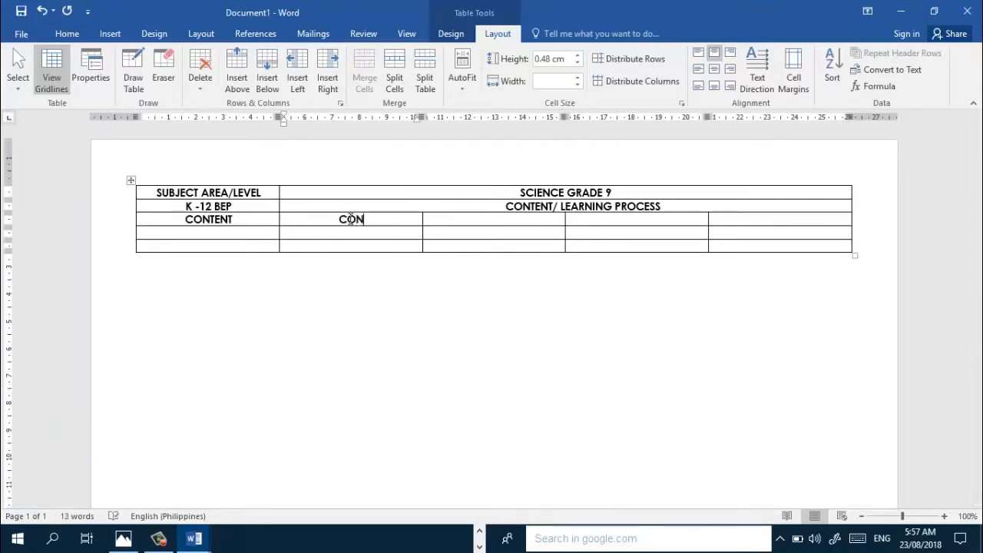
type("TENT STAN")
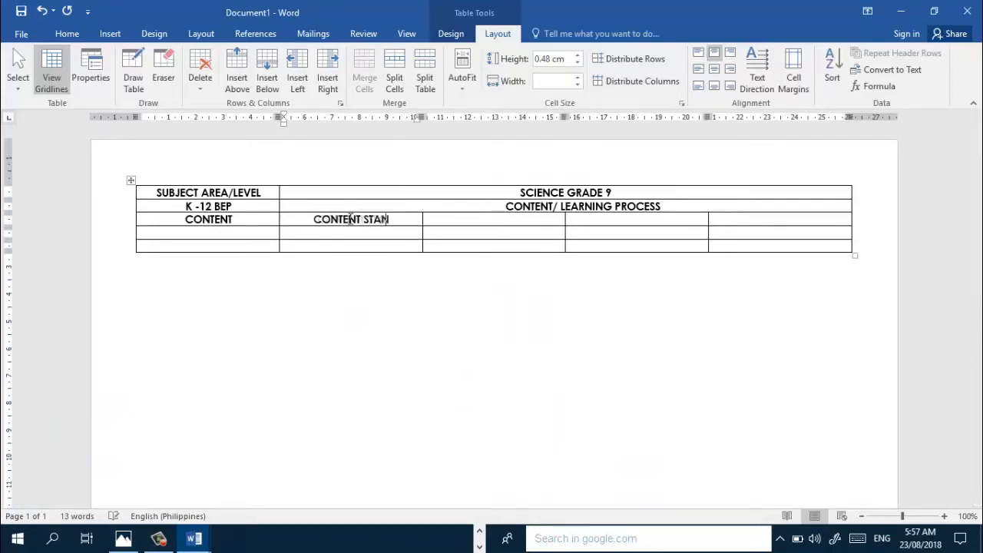
type("DARDS")
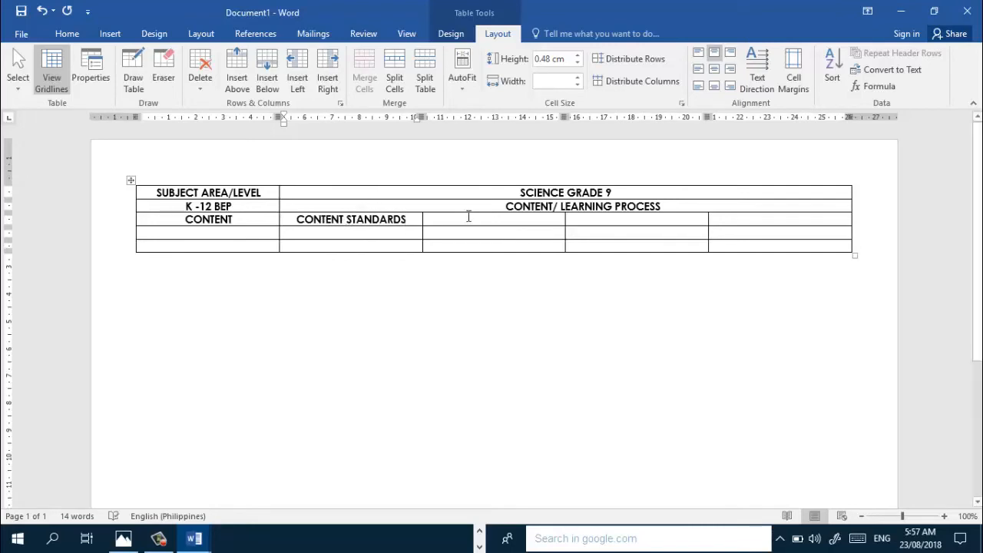
Enter the heading PERFORMANCE STANDARDS in the third cell of the third row
left_click(471, 217)
type("P")
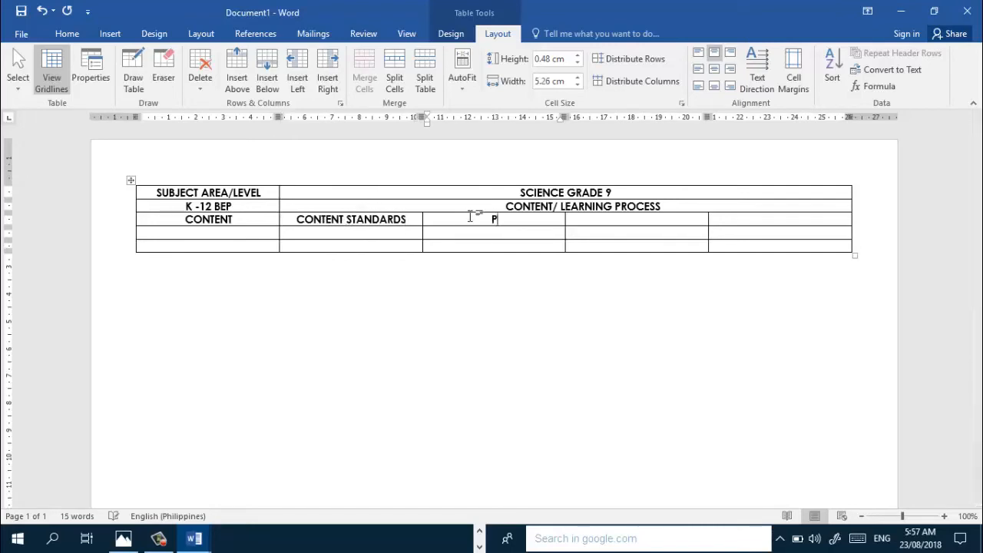
type("ERFORMANCE ")
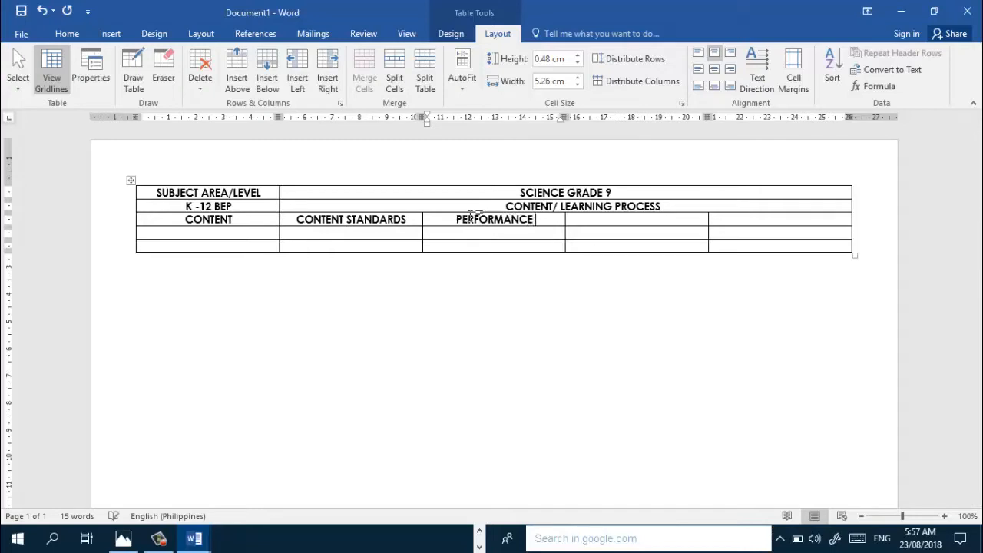
type("STANDARDS")
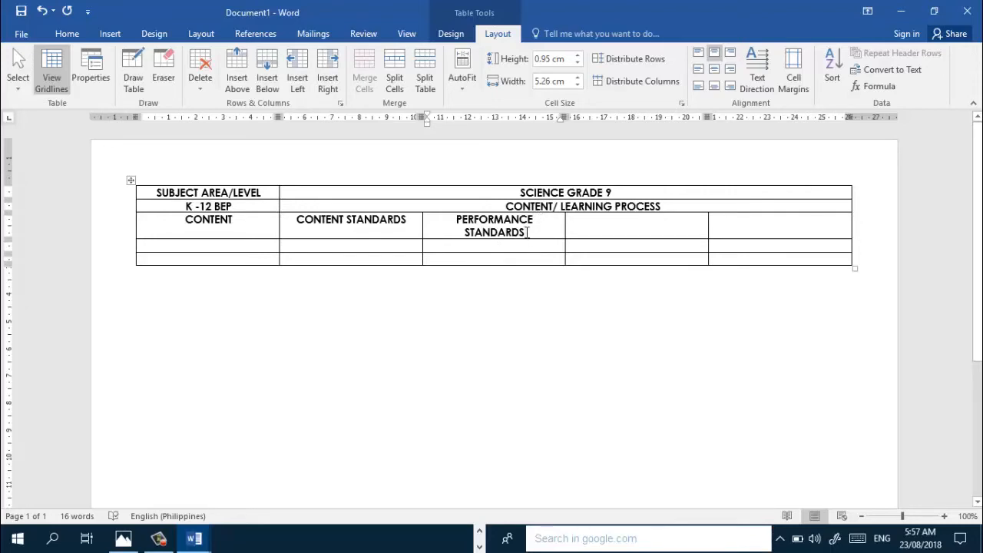
Enter the heading LEARNING COMPETENCIES in the fourth cell of the third row
left_click(605, 226)
type("LEARNING ")
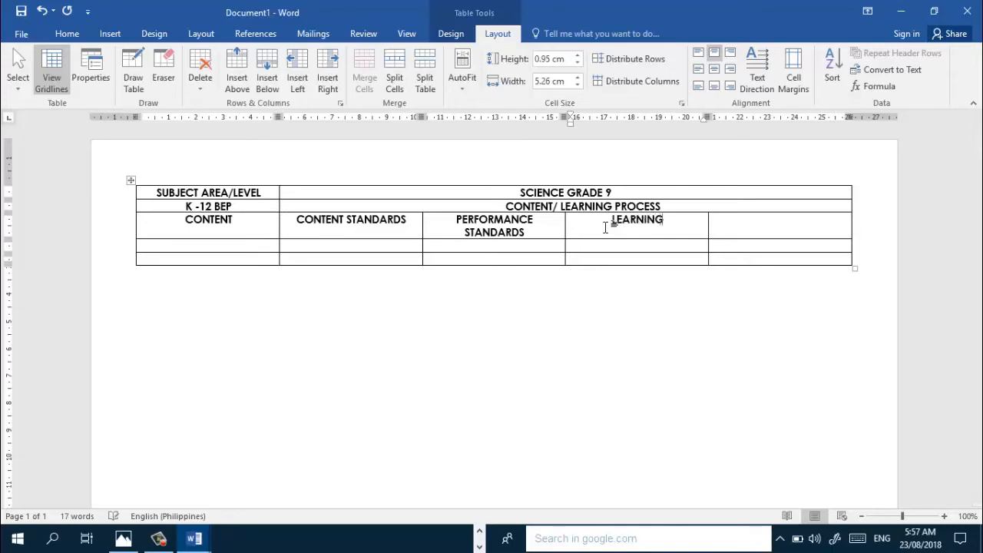
type("COMPETE")
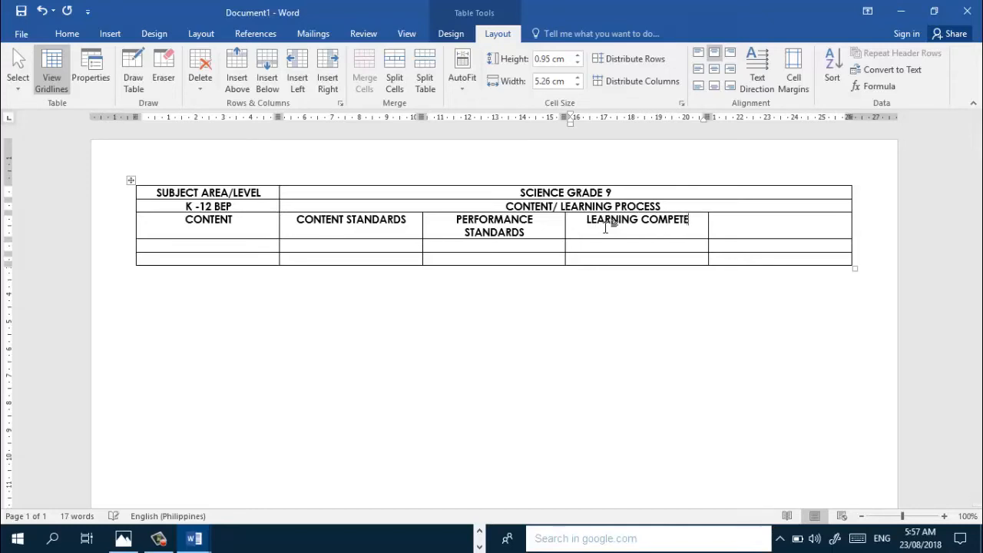
type("NCIES")
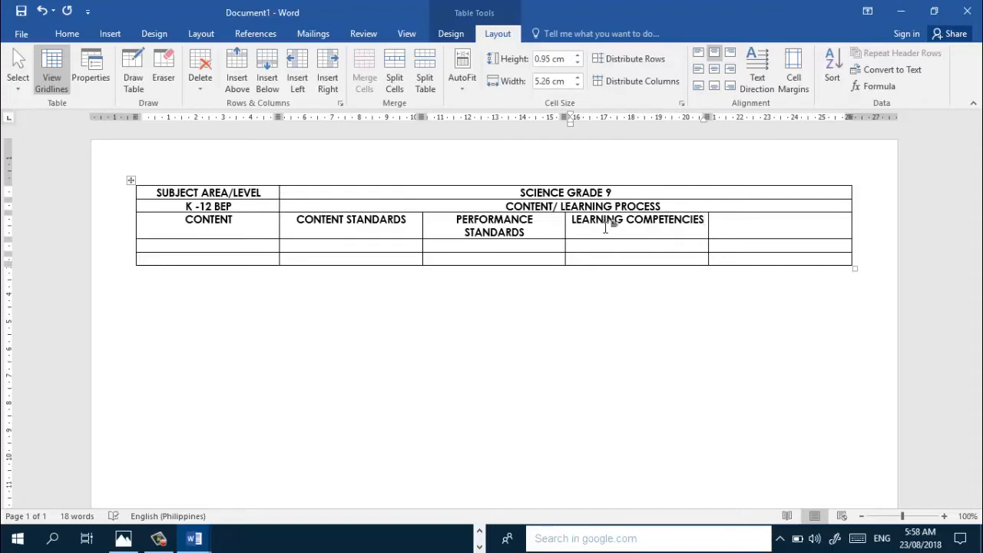
Check the last column heading of Table.jpg in Photos and enter SUGGESTED ACTIVITIES/ TEACHING STRATEGIES in the third row's fifth cell in Word
left_click(752, 220)
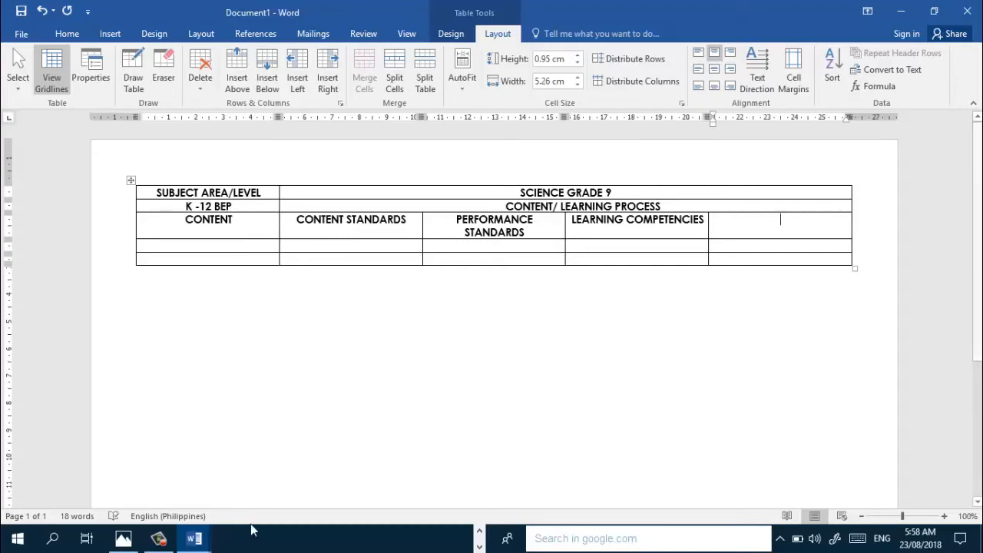
left_click(124, 543)
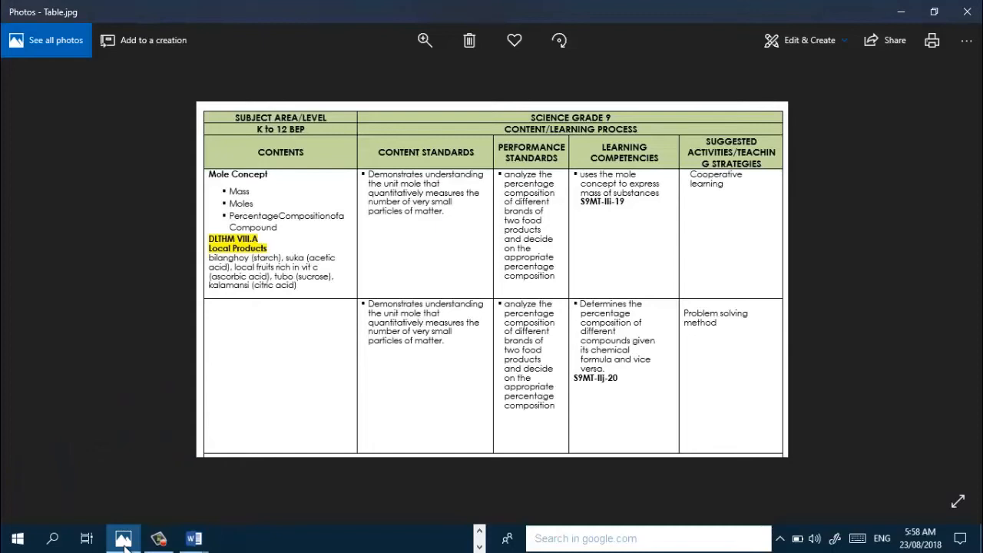
left_click(194, 540)
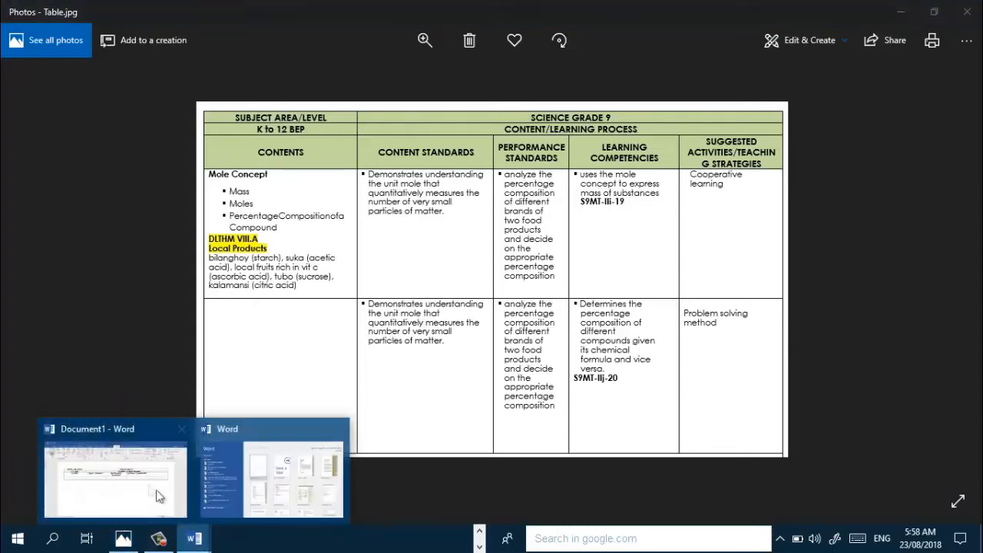
left_click(159, 495)
type("SUGGESTED ACTIVITIES")
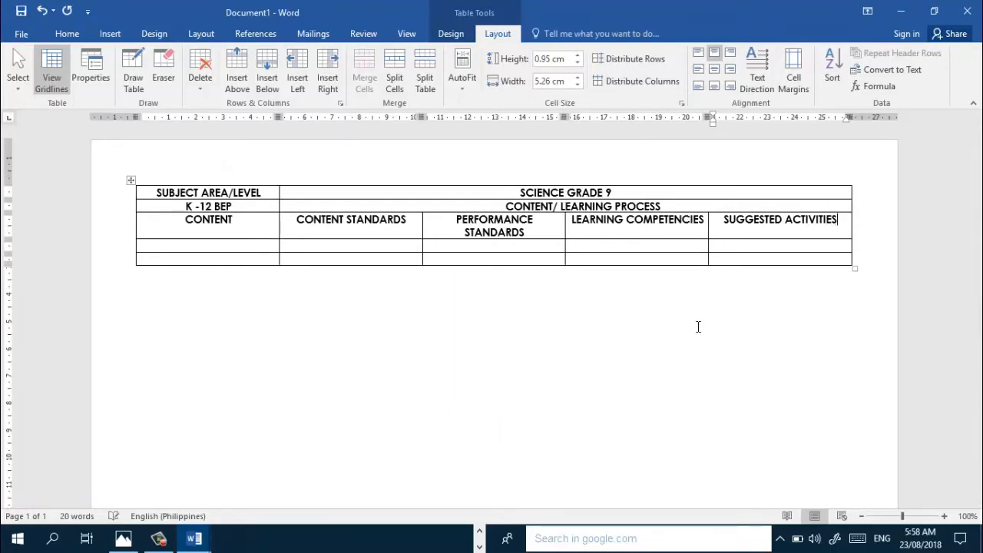
type("/")
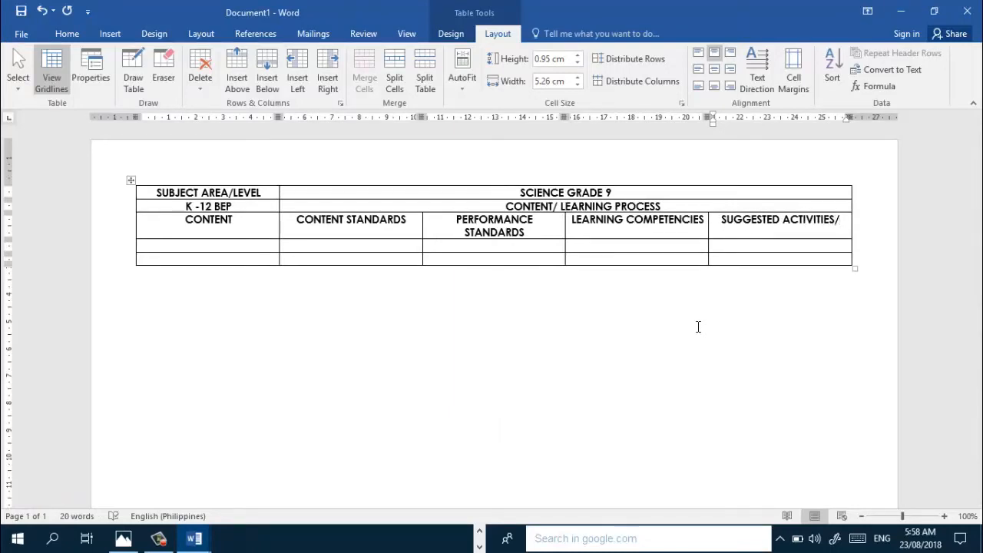
type("TE")
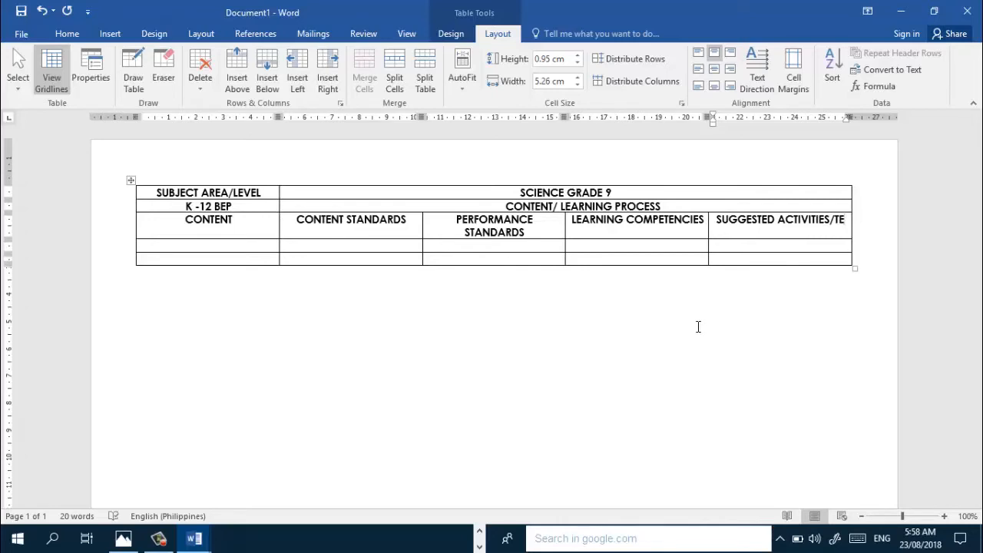
key("BackSpace")
key("BackSpace")
type("TEACHING")
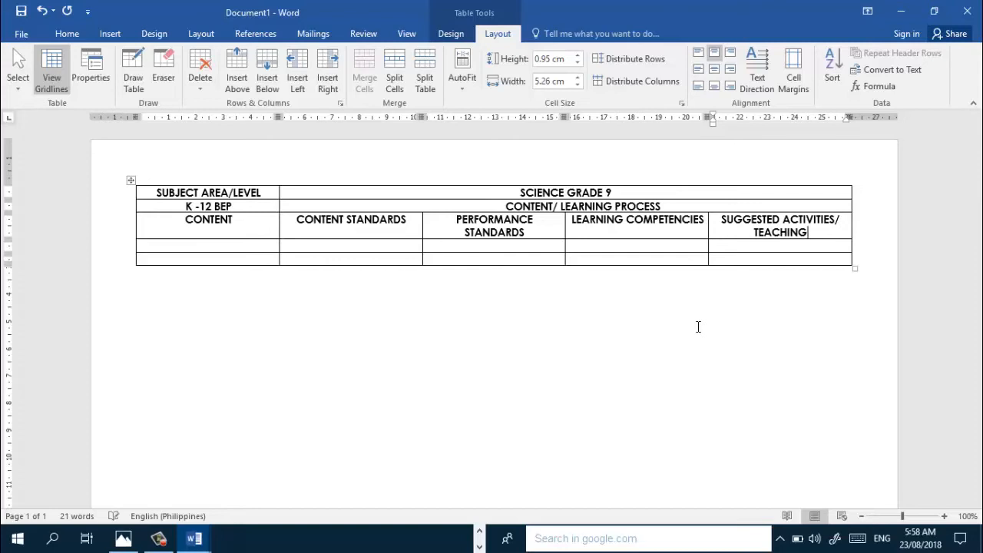
type(" STRATEGIES")
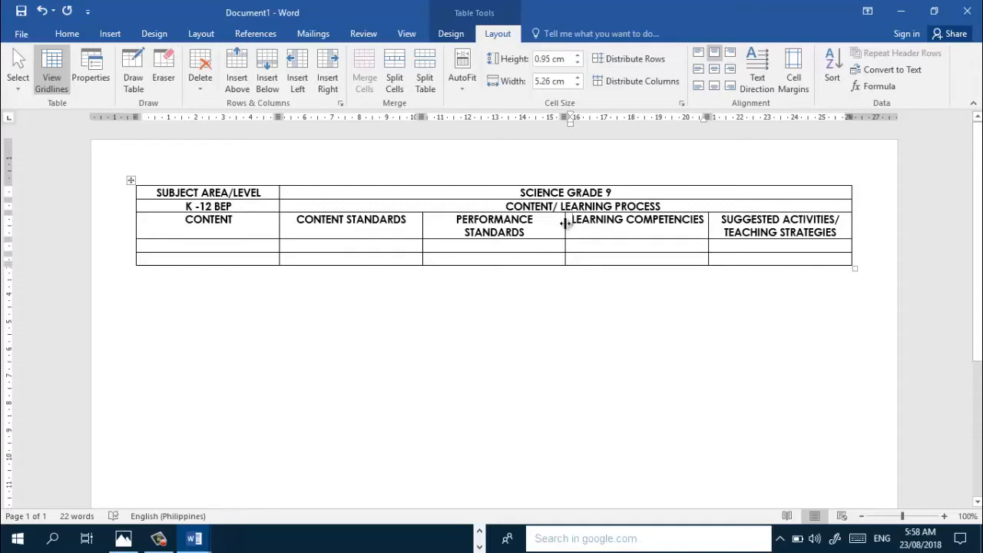
Resize the first four columns, widening CONTENT to about 7.2 cm and narrowing PERFORMANCE STANDARDS and LEARNING COMPETENCIES to about 4.5 cm each
left_click_drag(566, 223, 584, 225)
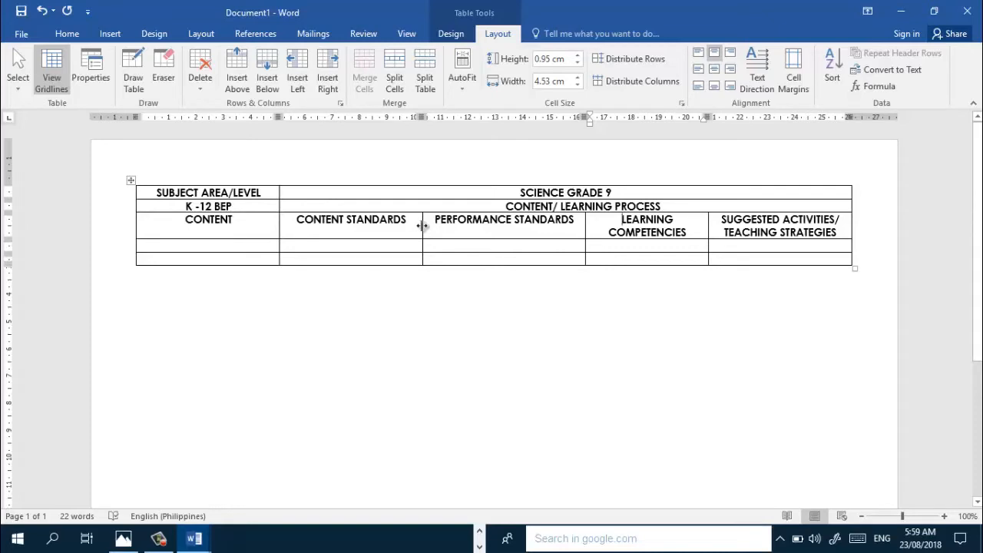
left_click_drag(422, 226, 466, 233)
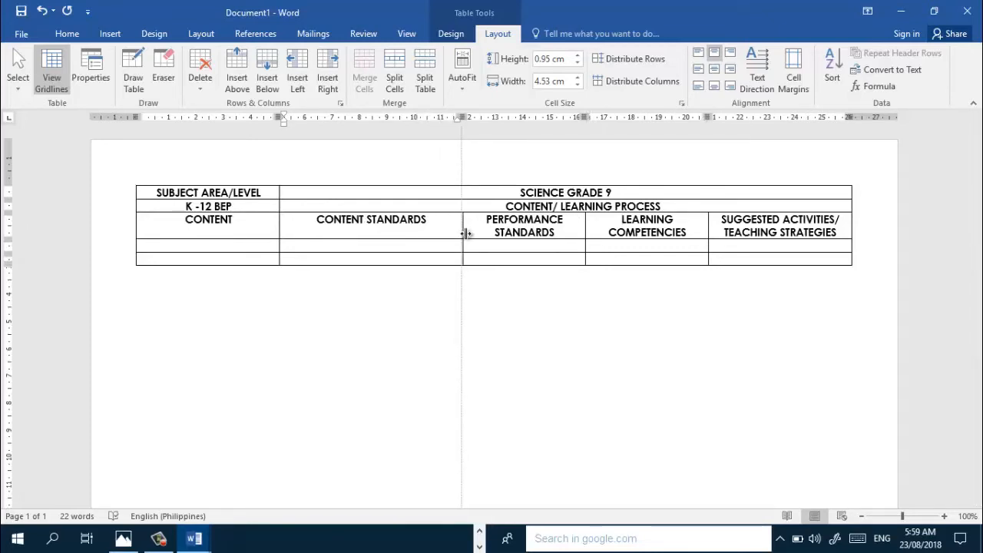
left_click_drag(466, 232, 466, 233)
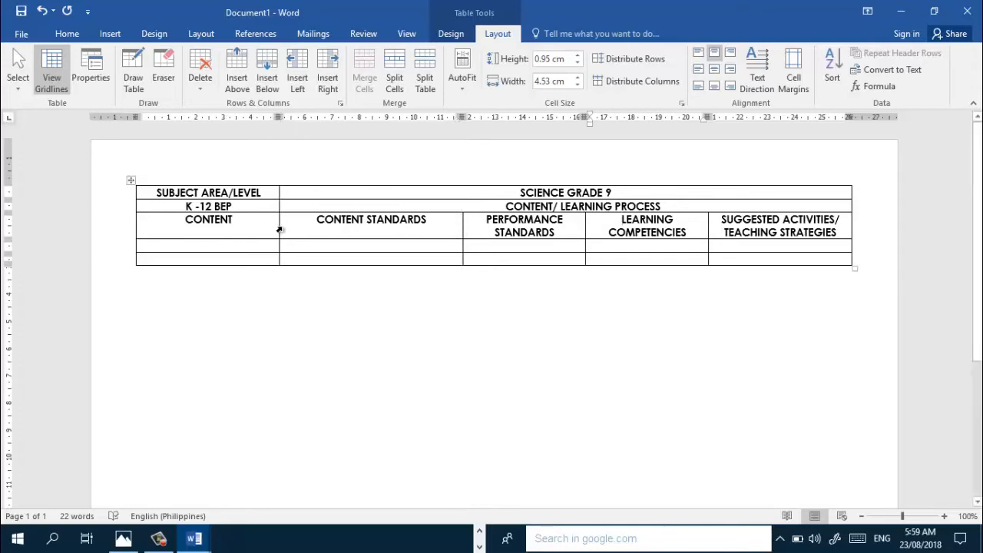
left_click_drag(281, 228, 333, 235)
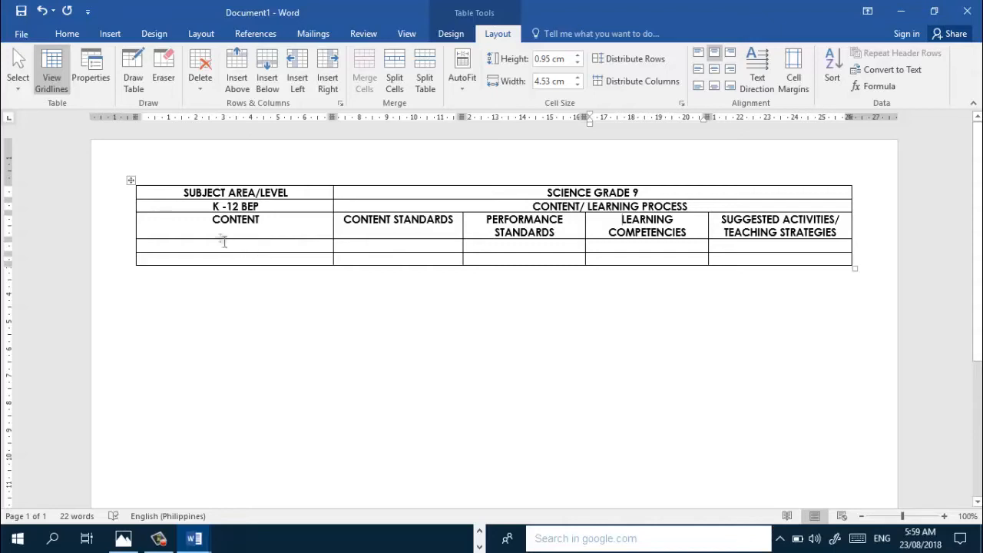
Check the header colouring of Table.jpg in Photos and shade the table's first three rows in Word with the standard light green
left_click(135, 540)
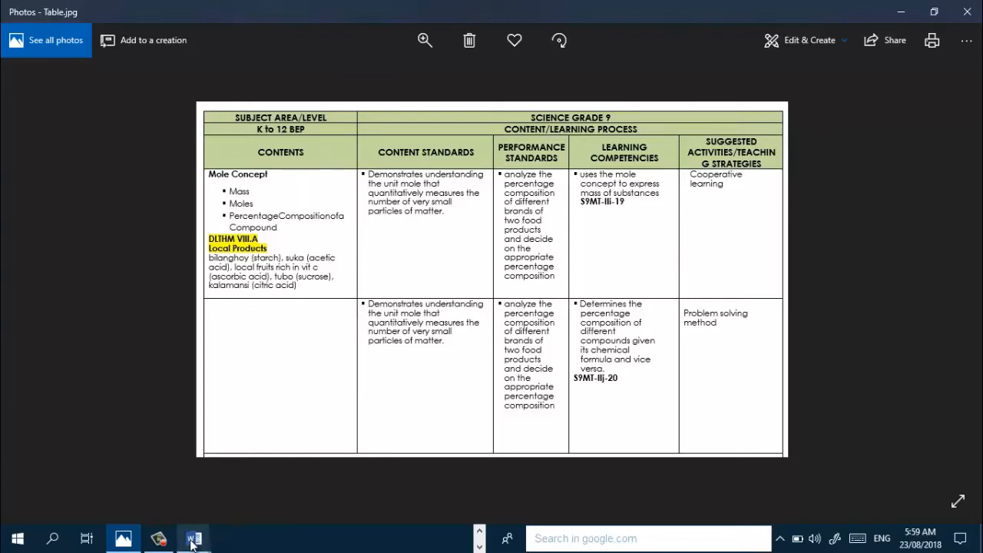
mouse_move(193, 540)
mouse_move(119, 485)
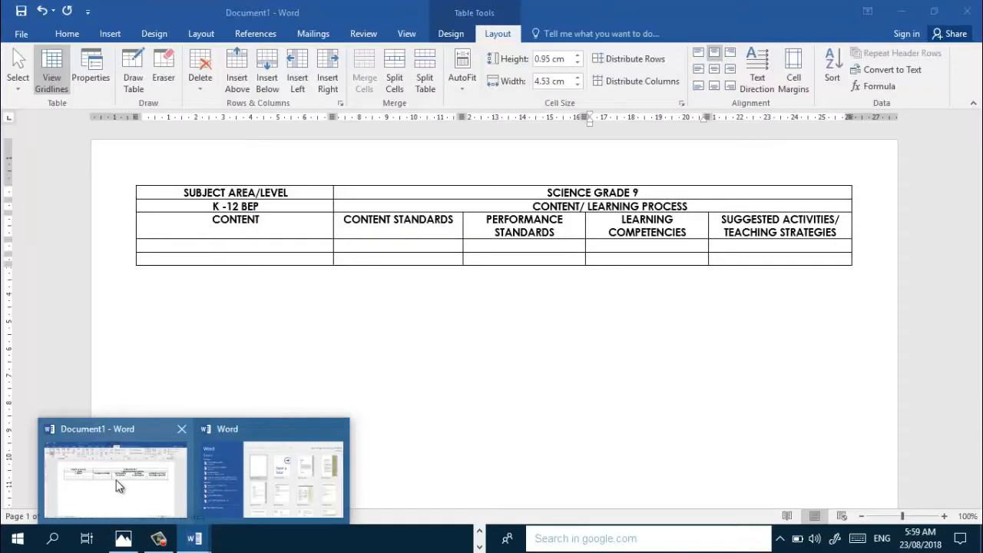
left_click(117, 485)
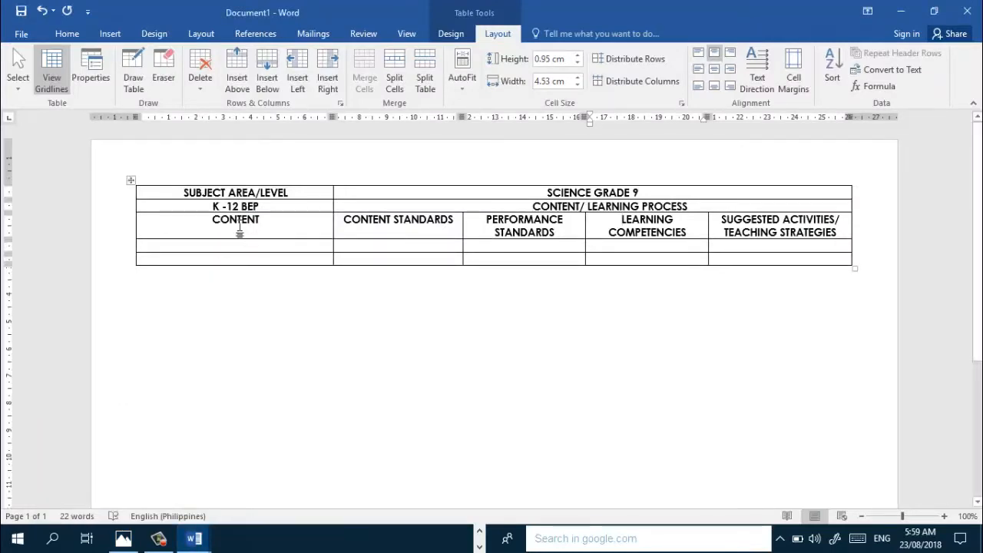
left_click(169, 193)
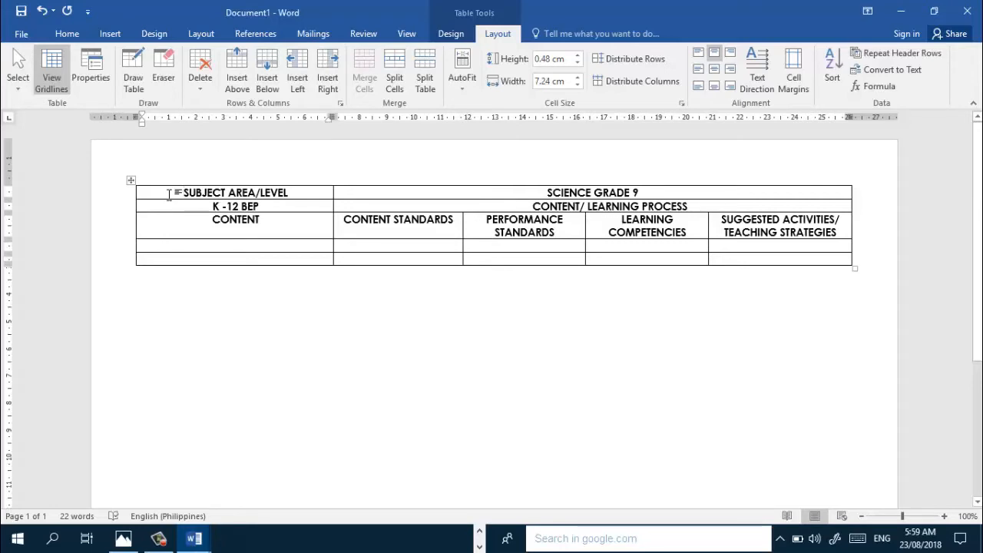
key("shift+Down")
key("shift+Down")
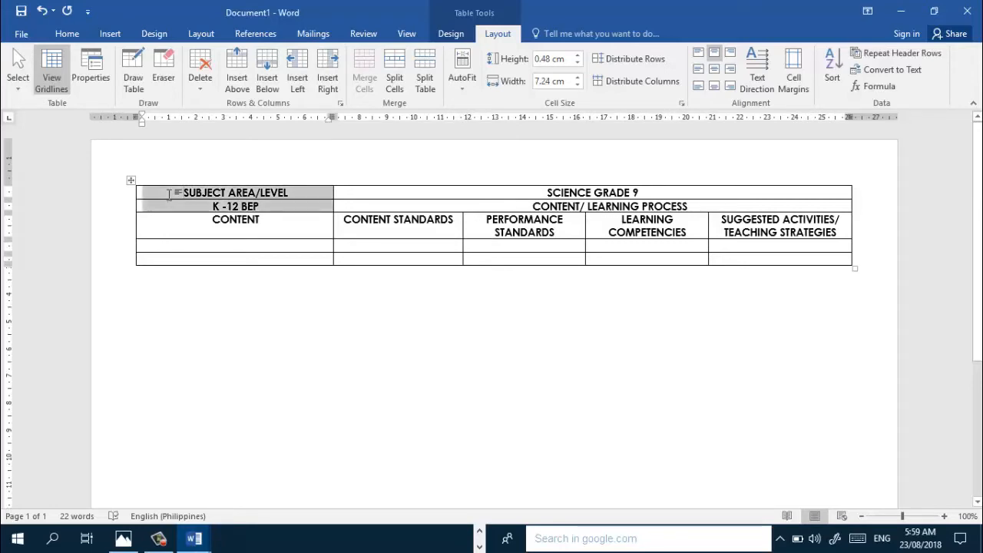
key("shift+Right")
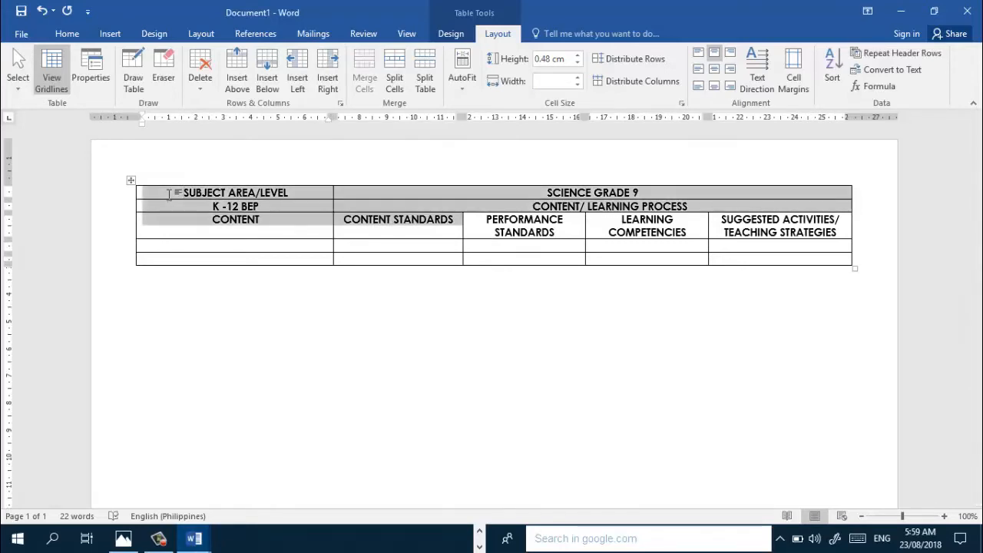
key("shift+Right")
key("shift+Right")
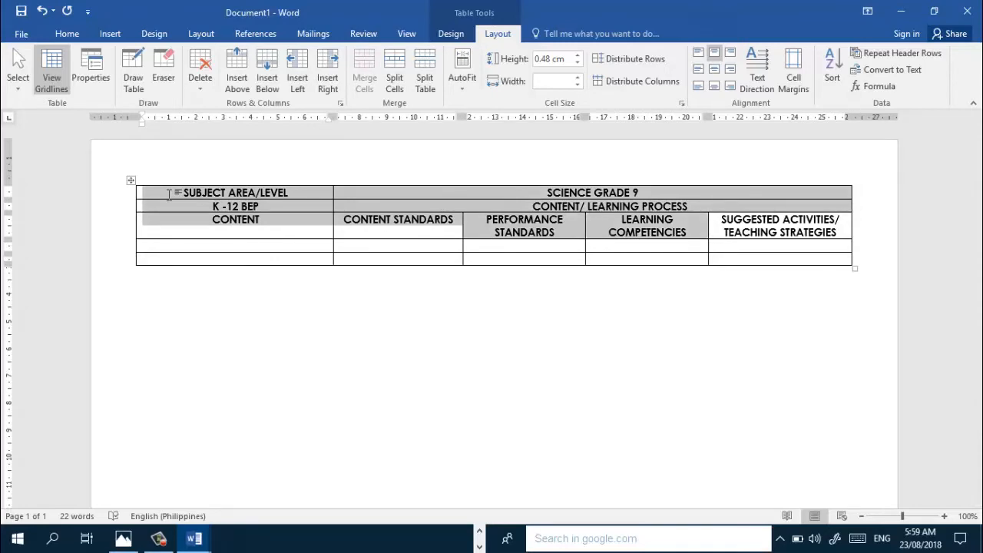
key("shift+Right")
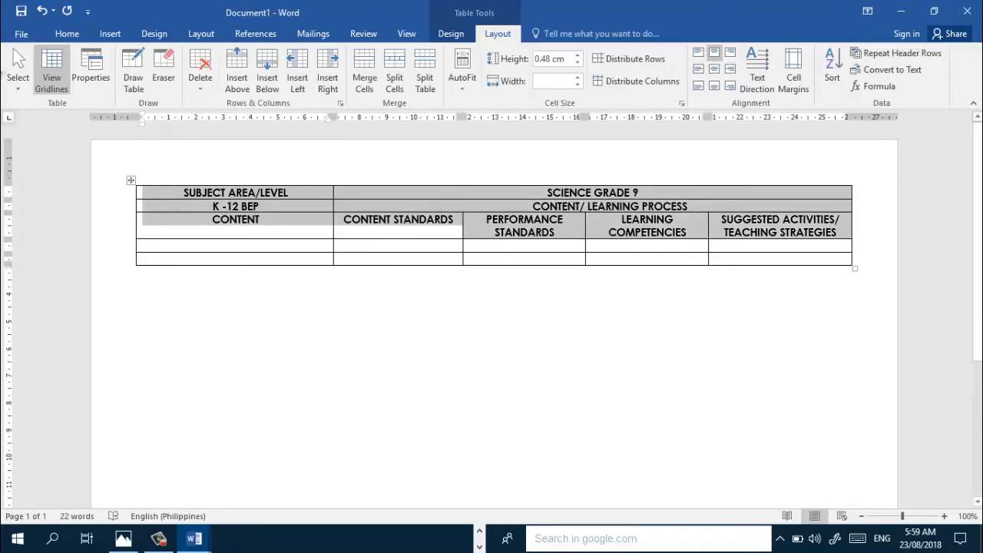
left_click(71, 37)
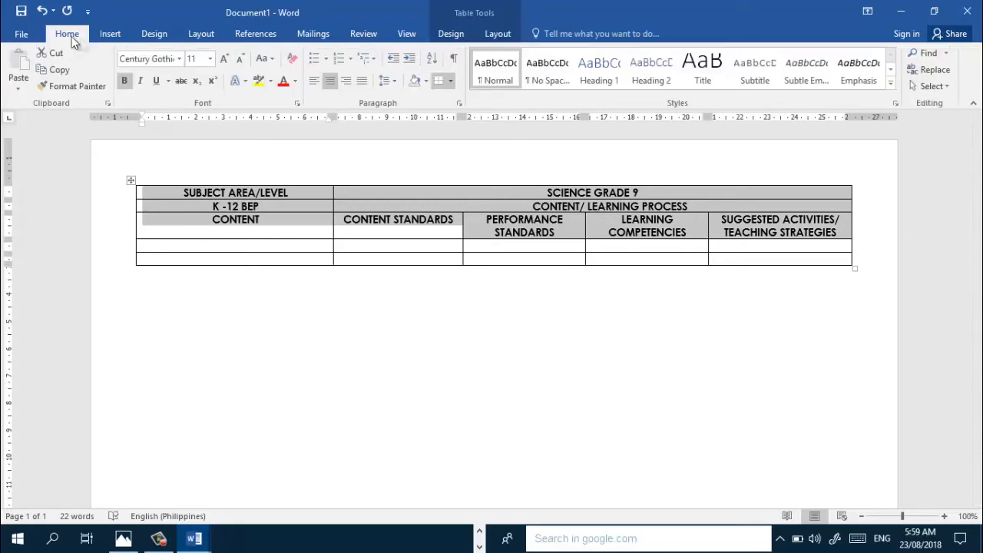
left_click(426, 81)
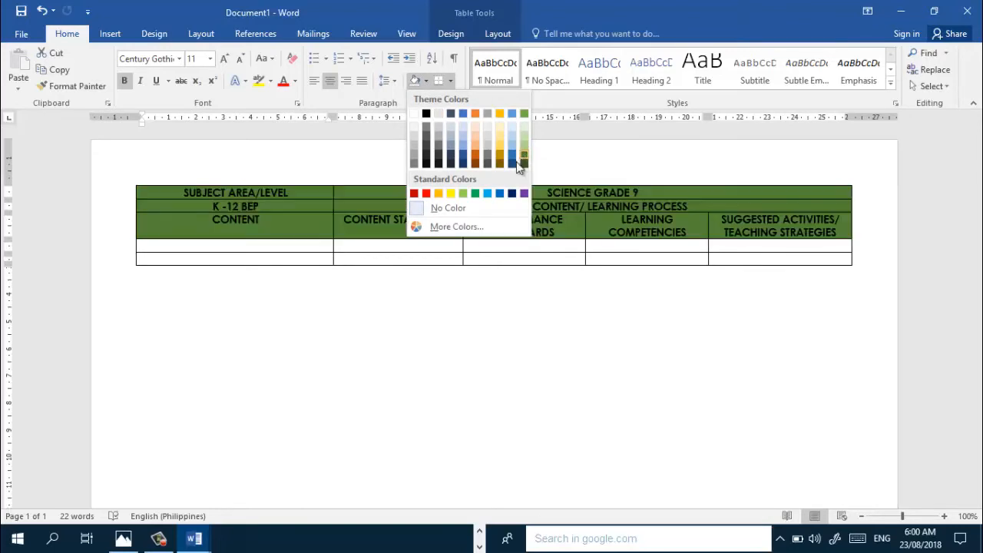
left_click(464, 193)
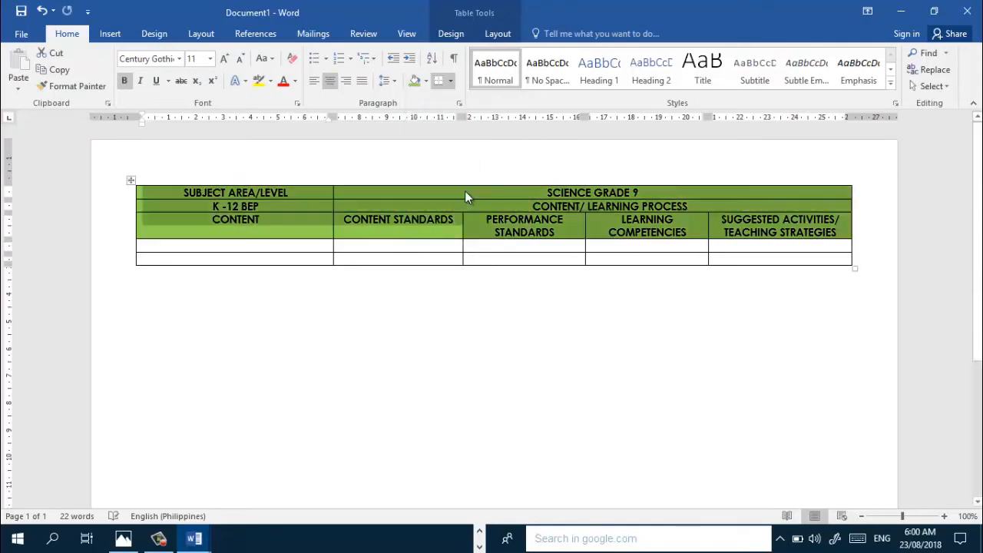
left_click(428, 251)
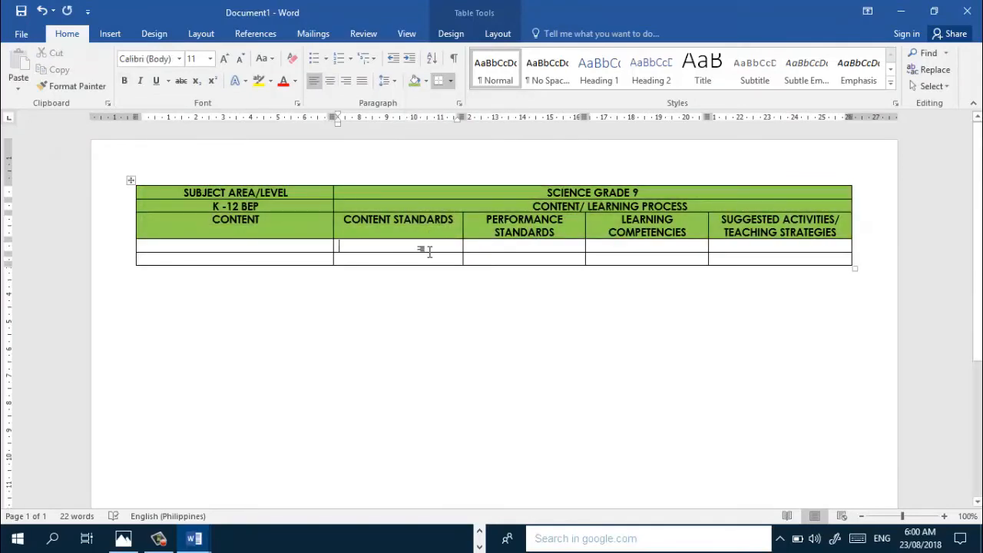
Check the first content entry of Table.jpg in Photos and enter Mole Concept in the fourth row's first cell in Word
left_click(231, 246)
mouse_move(195, 541)
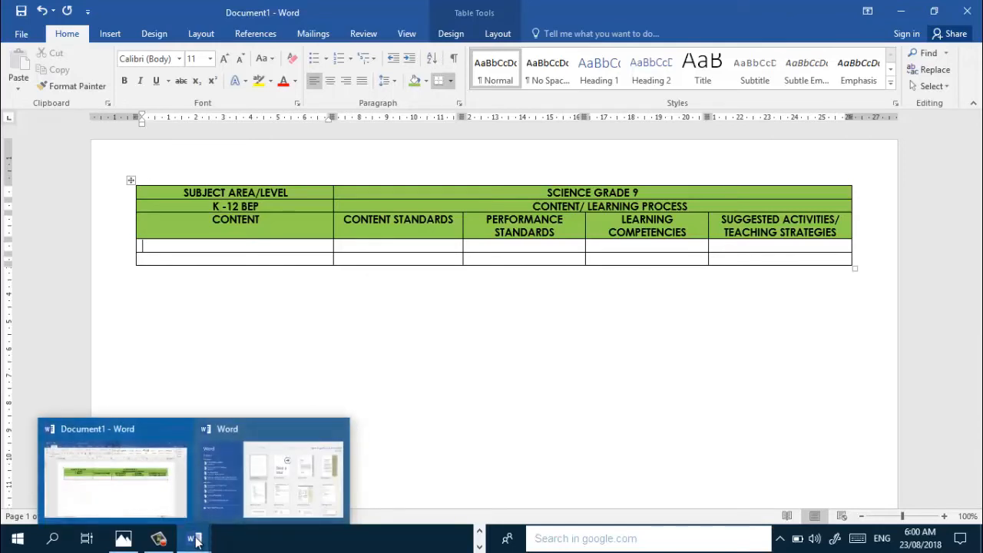
mouse_move(123, 537)
left_click(116, 472)
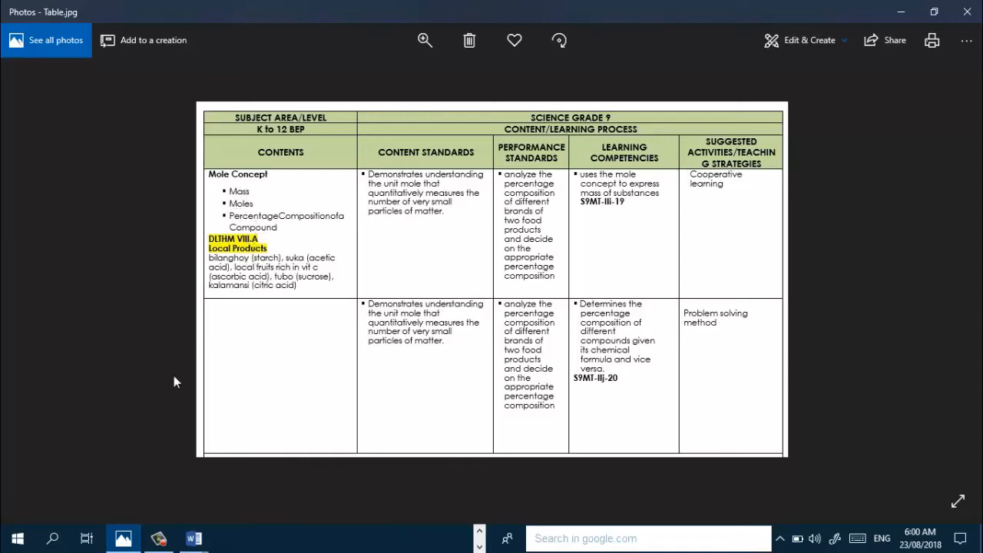
mouse_move(193, 540)
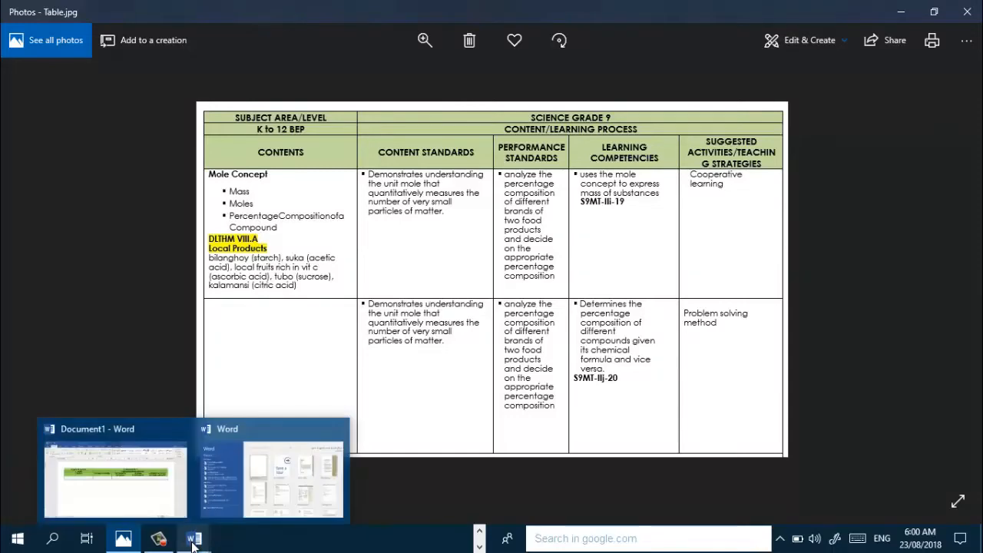
left_click(159, 493)
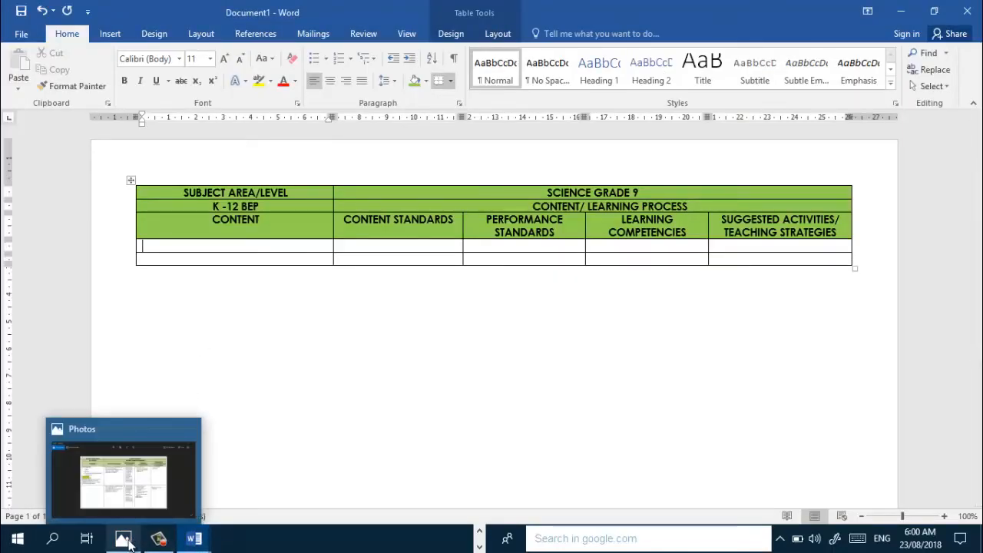
type("moLE")
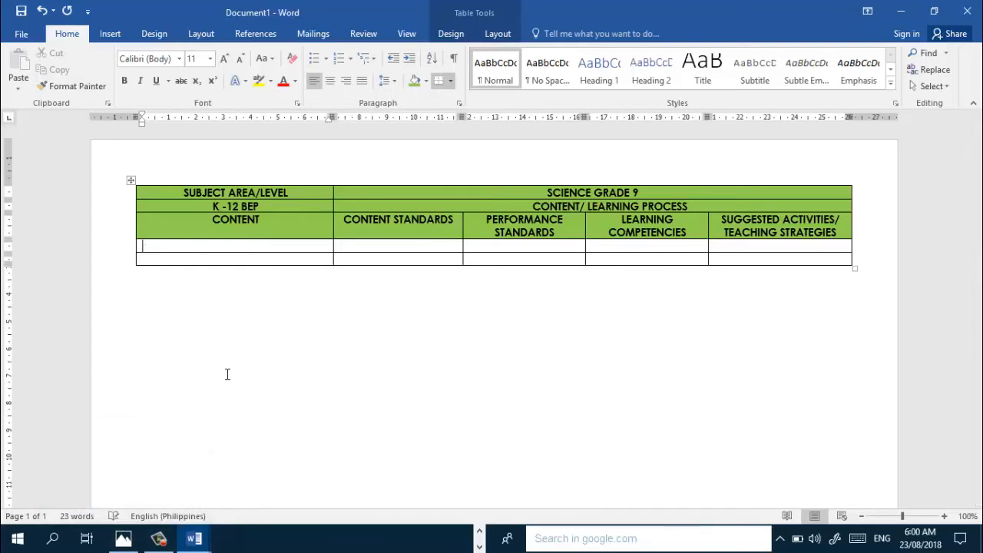
key("Caps_Lock")
type("M")
key("Return")
Start a square-bulleted list one blank line below Mole Concept in the same cell
key("Return")
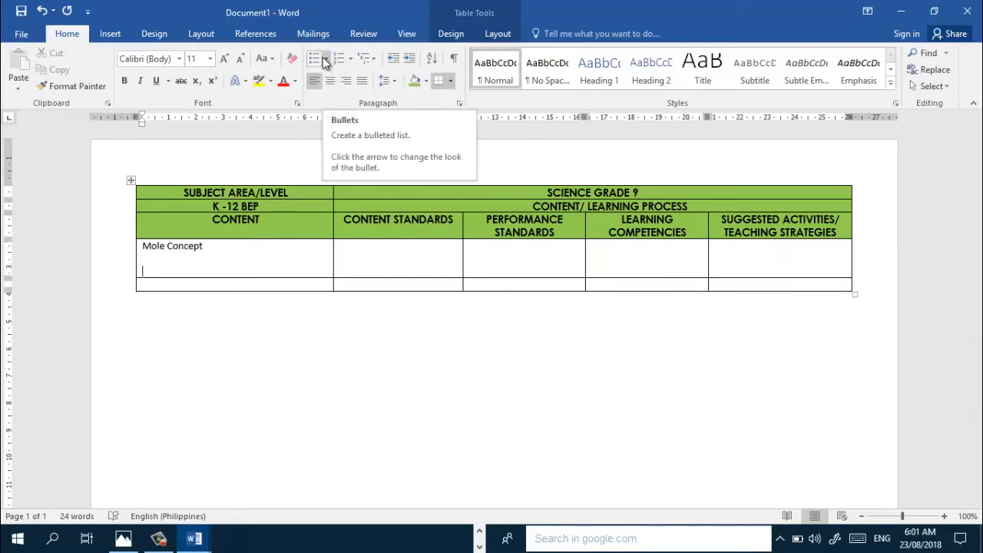
left_click(327, 62)
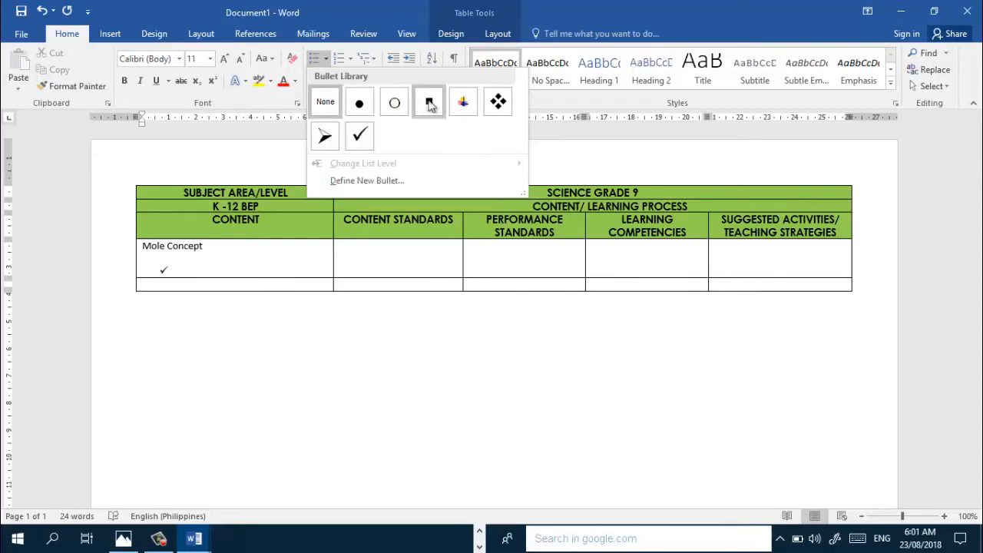
left_click(430, 105)
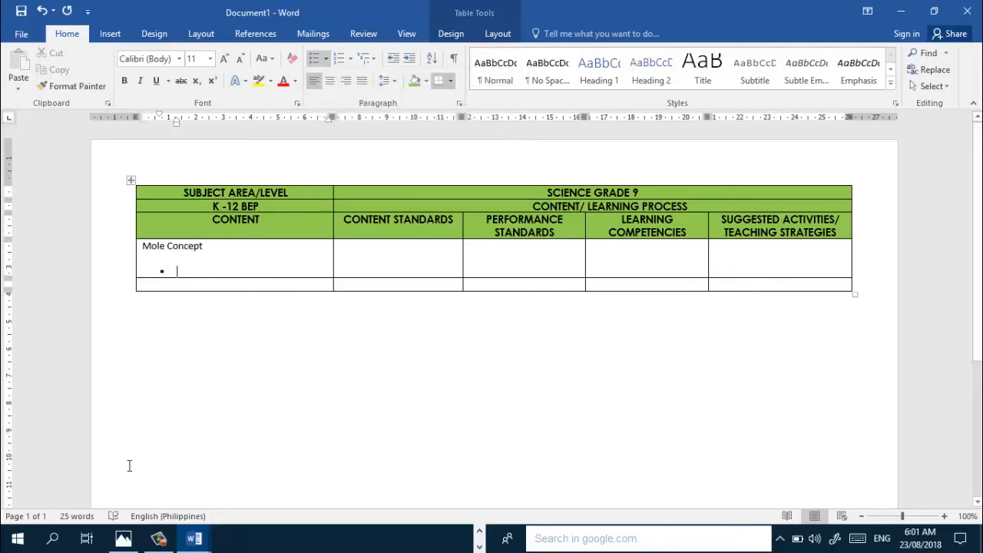
Check the Mole Concept bullets of Table.jpg in Photos and enter Mass, Moles and Percentage of the Compounds as bullets in Word
left_click(122, 541)
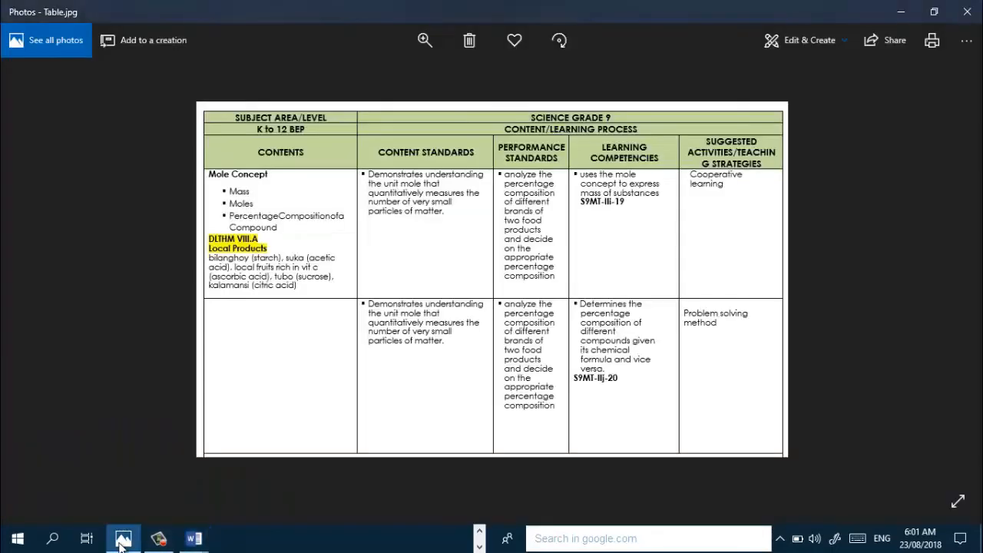
left_click(192, 542)
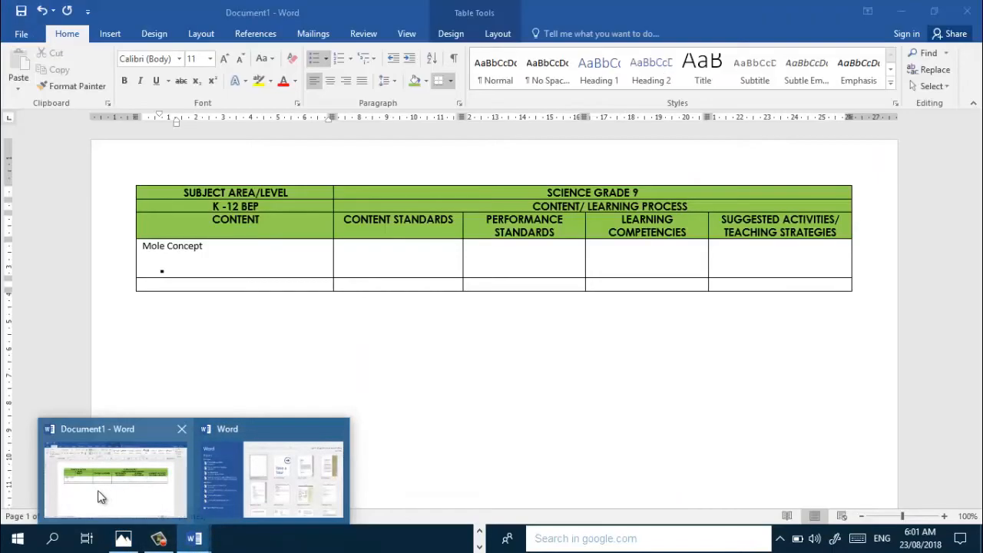
left_click(94, 498)
type("Ma")
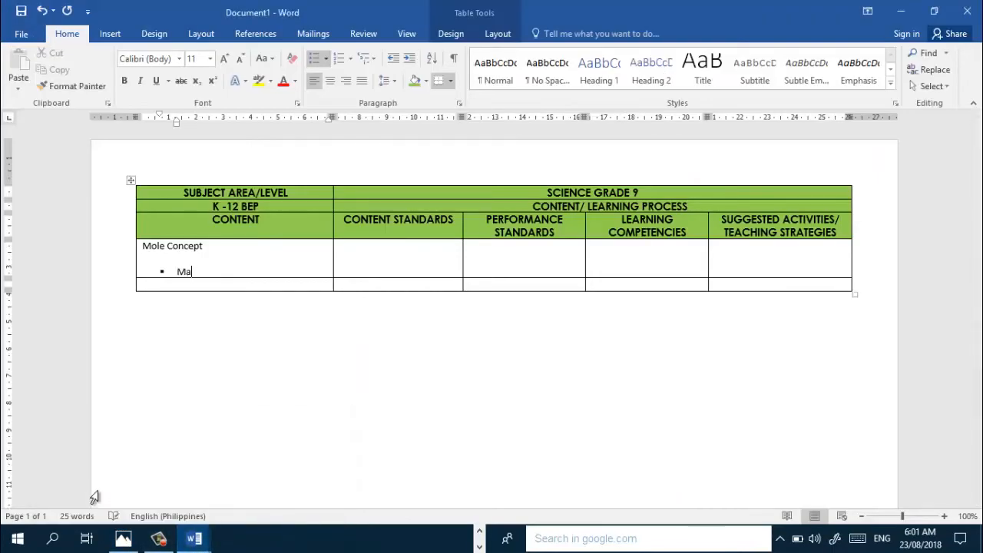
type("ss")
key("Return")
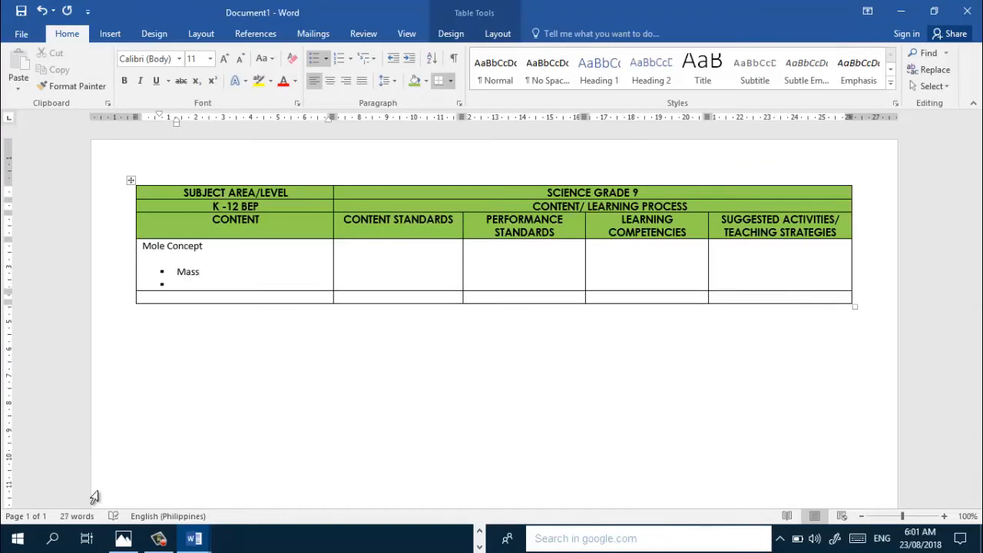
type("Moles")
key("Return")
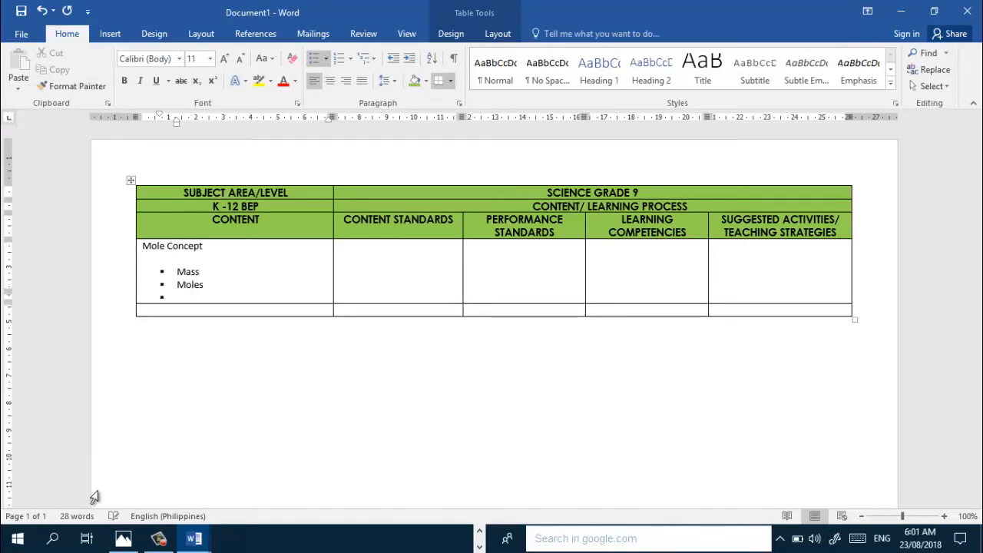
type("Percenta")
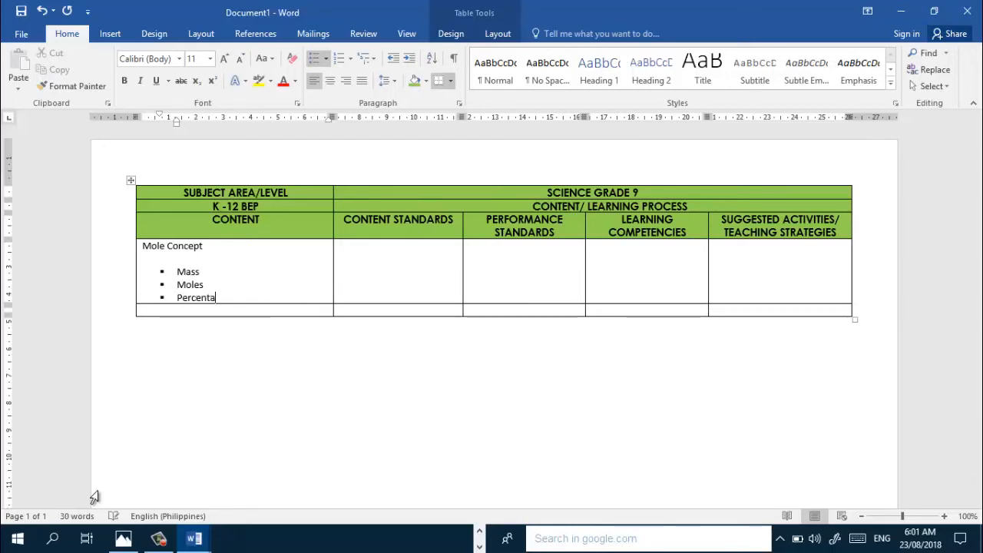
type("ge of the Compounds")
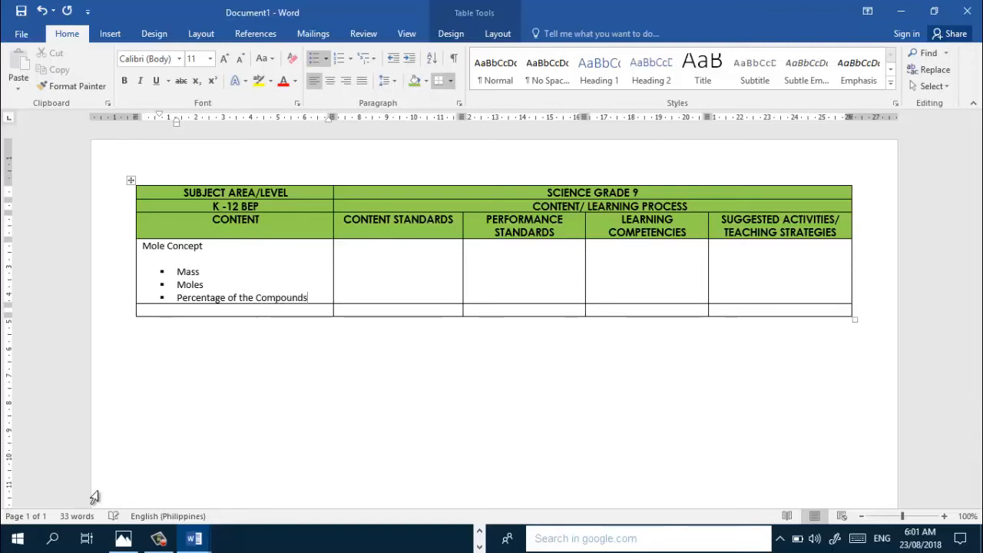
key("Return")
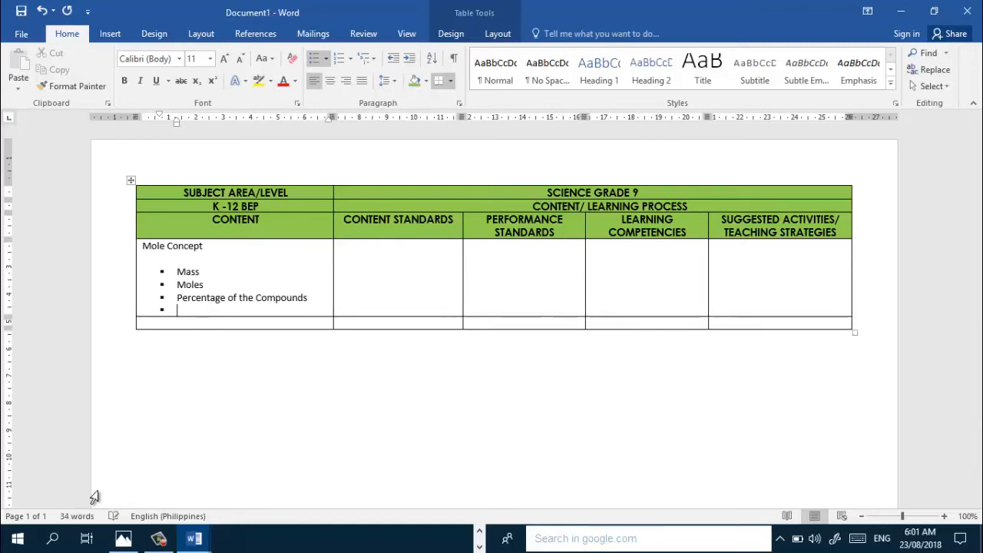
Set the font of the table's last two rows to Century Gothic
left_click(139, 249)
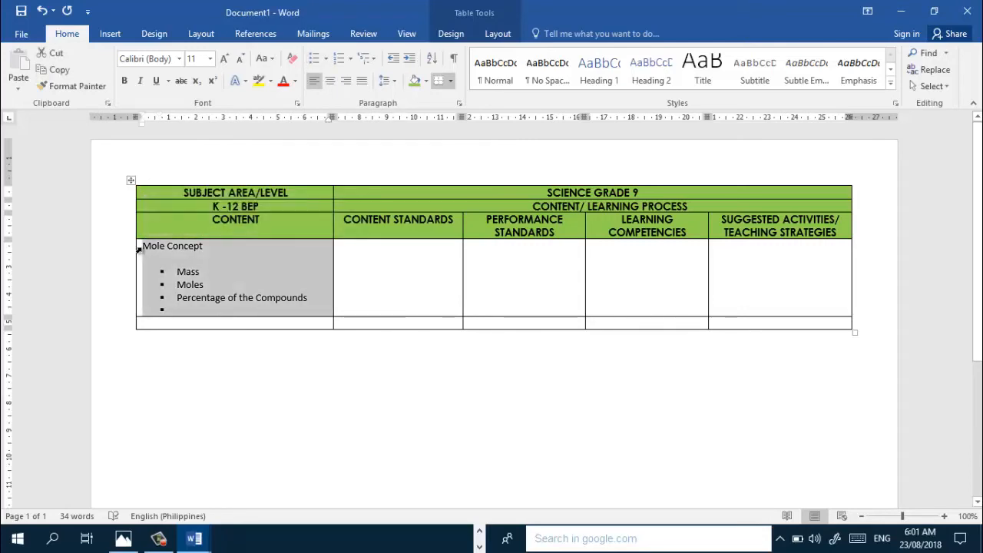
key("shift+Down")
key("shift+Right")
key("shift+Right")
key("shift+Right")
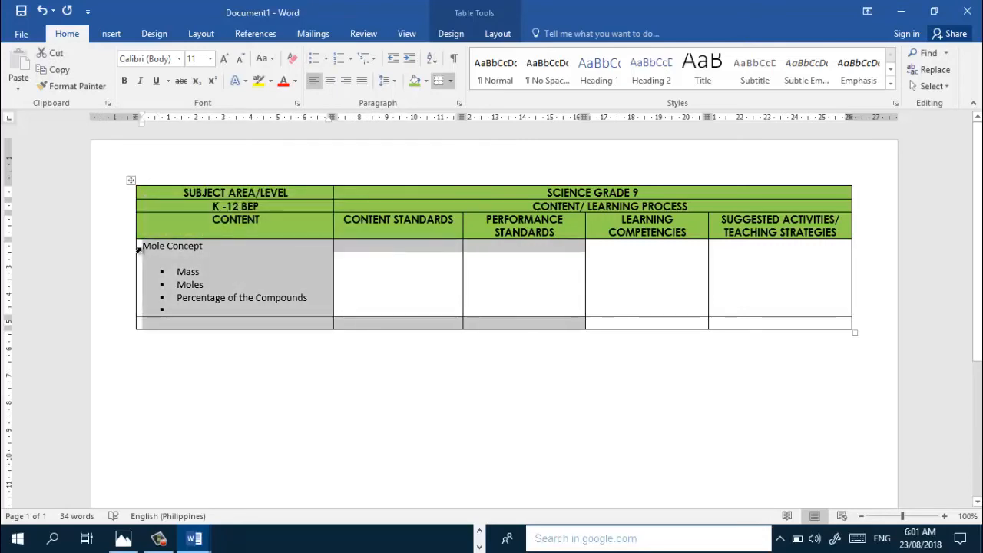
key("shift+Right")
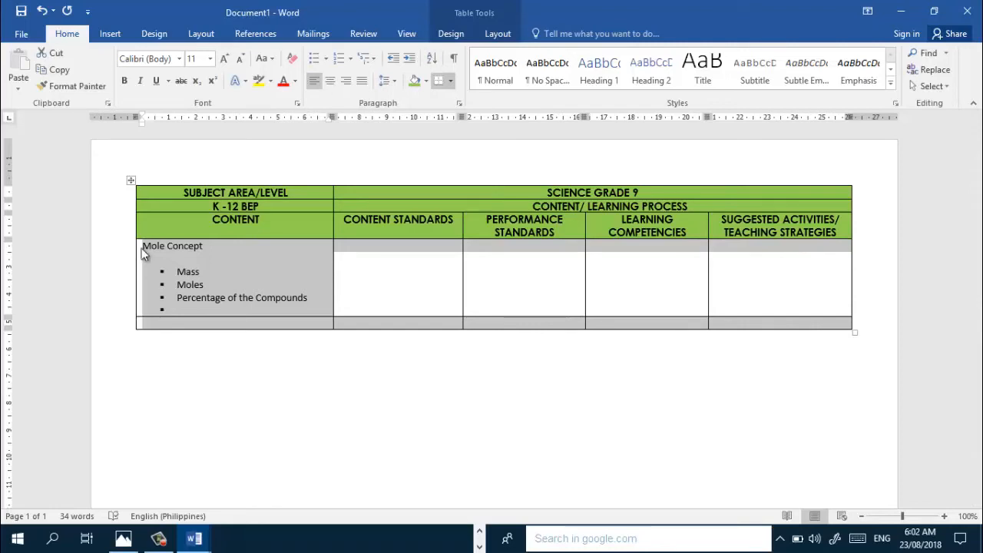
left_click(180, 59)
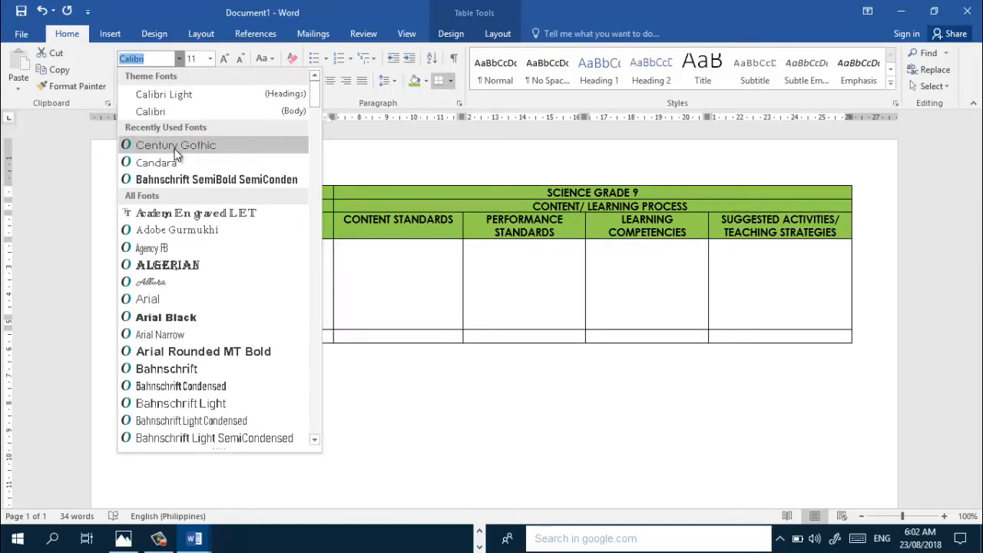
left_click(314, 440)
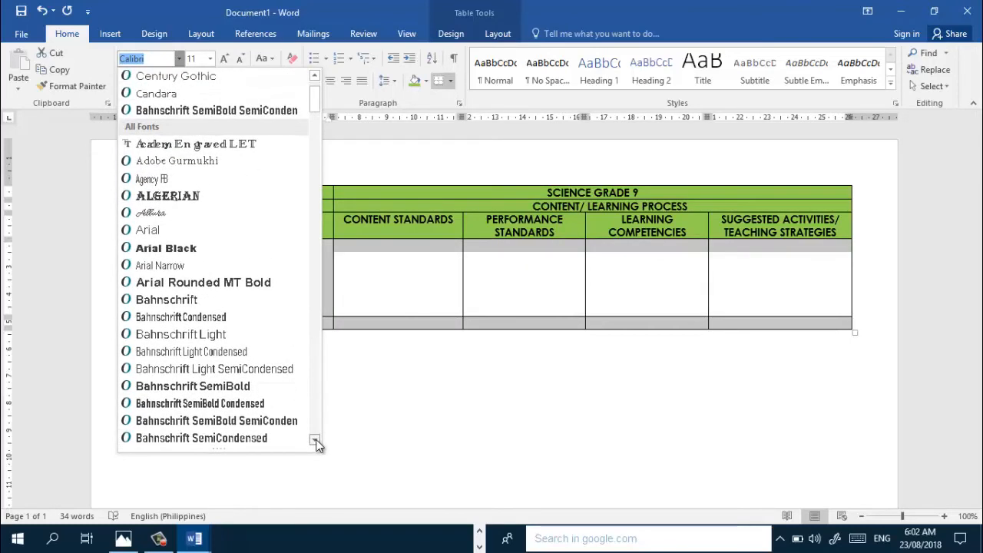
left_click(314, 440)
left_click(314, 439)
left_click(314, 440)
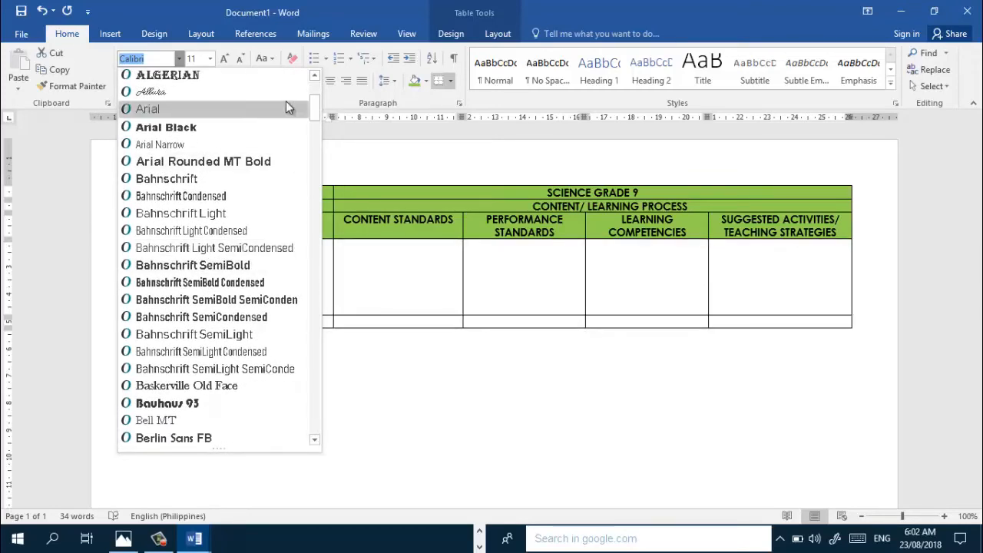
left_click(314, 75)
left_click(314, 75)
left_click(314, 76)
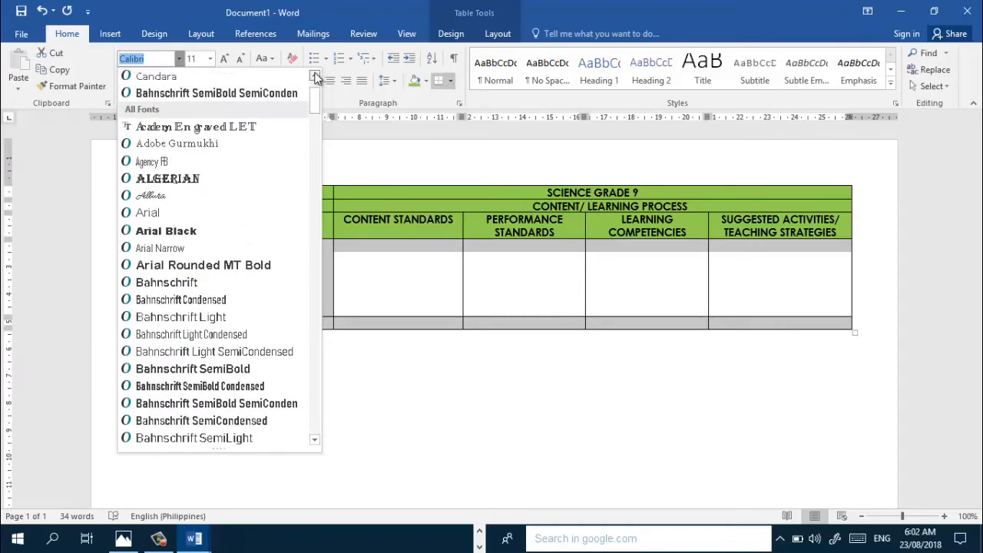
left_click(314, 75)
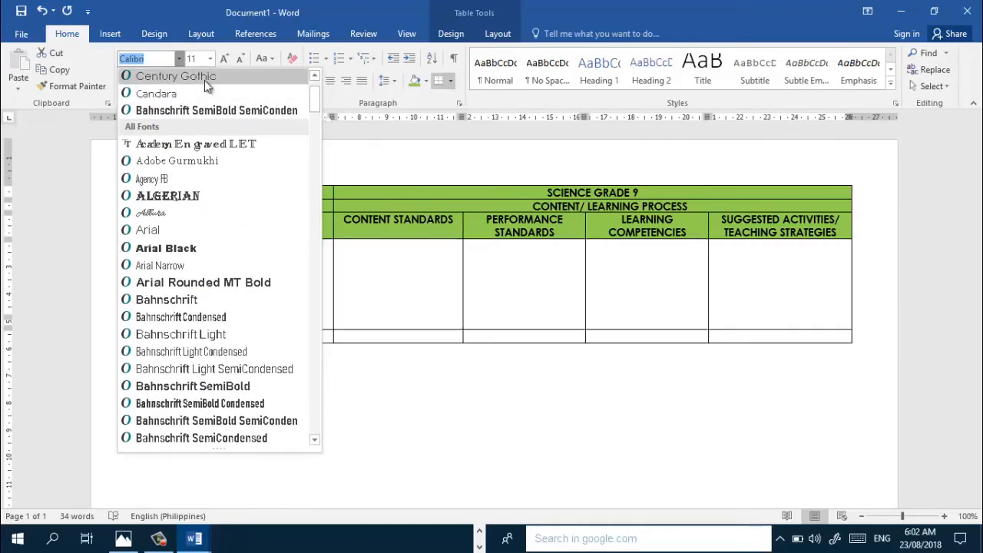
left_click(205, 79)
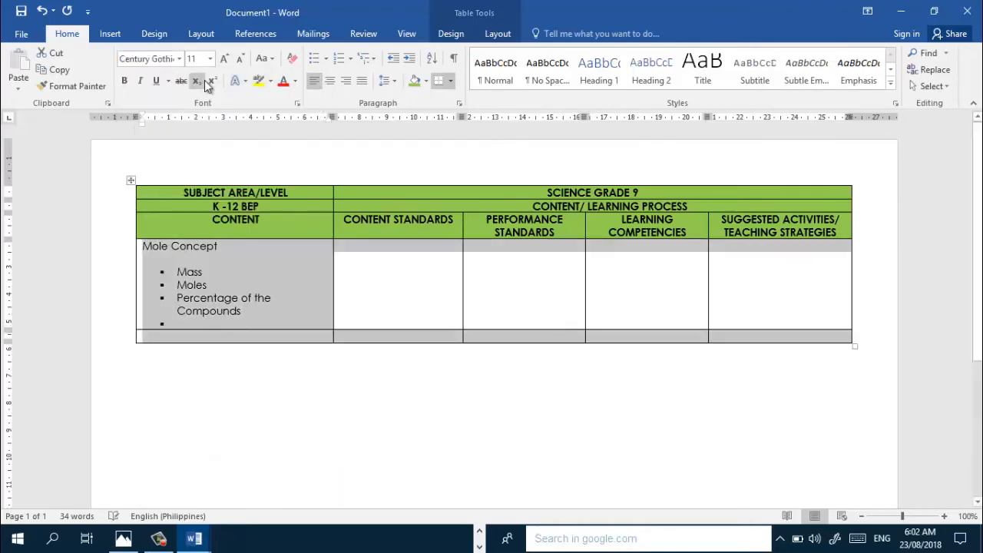
Check the text below the bullets of Table.jpg in Photos, and in Word end the bulleted list and align the first-line indent with the cell's edge
left_click(176, 323)
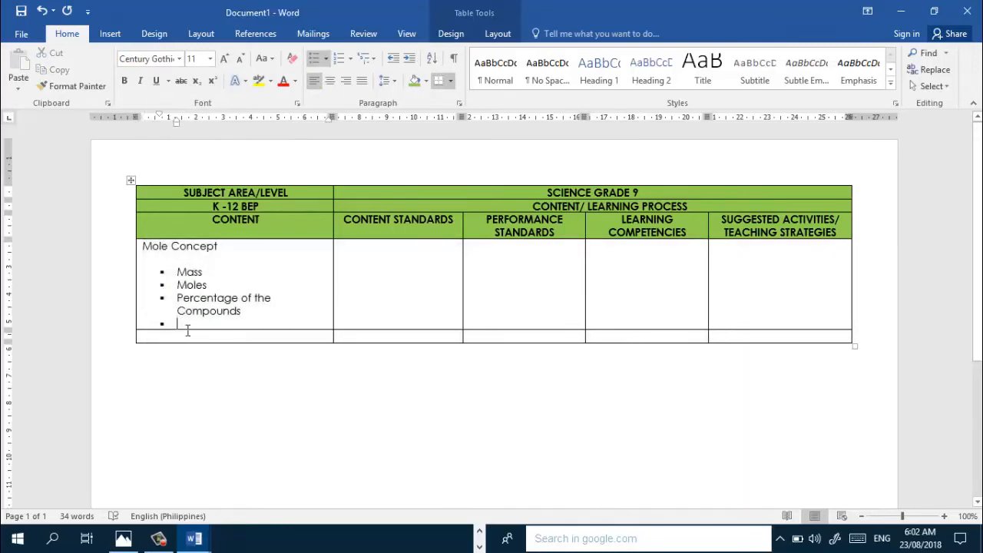
left_click(125, 538)
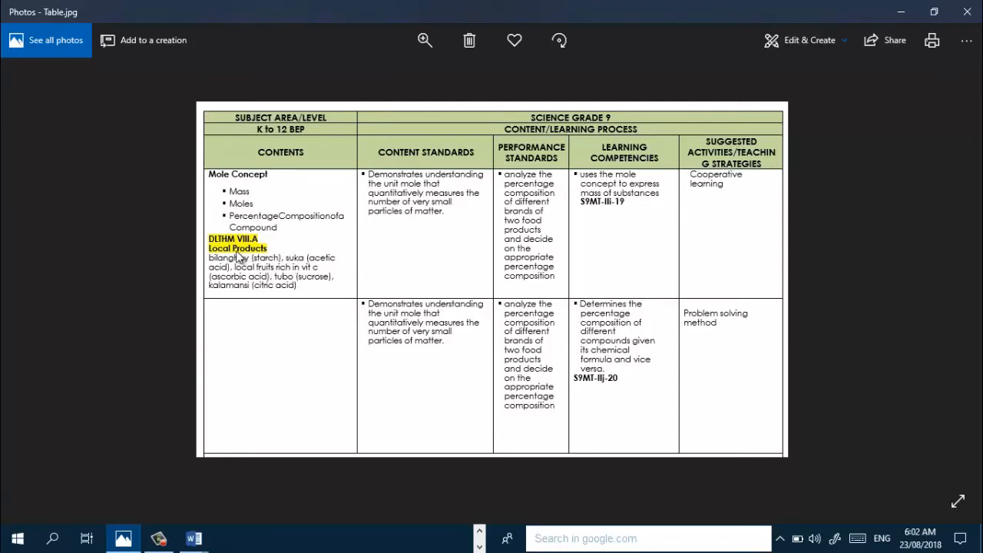
left_click(193, 538)
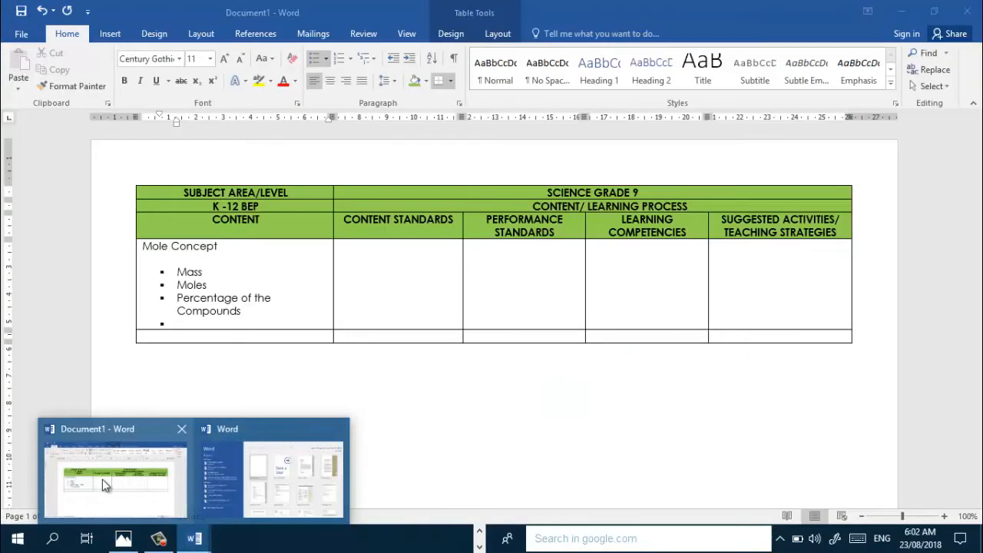
left_click(105, 485)
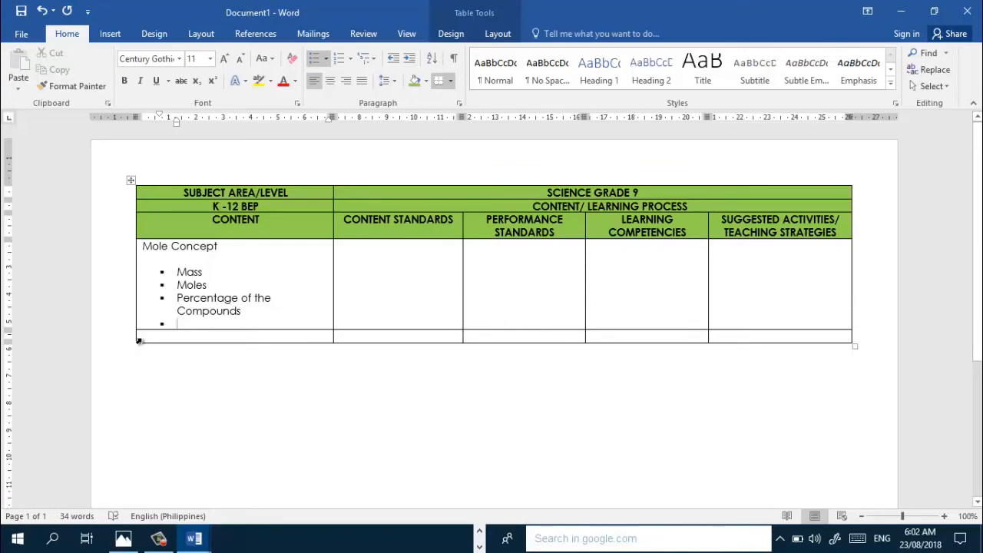
key("BackSpace")
key("Return")
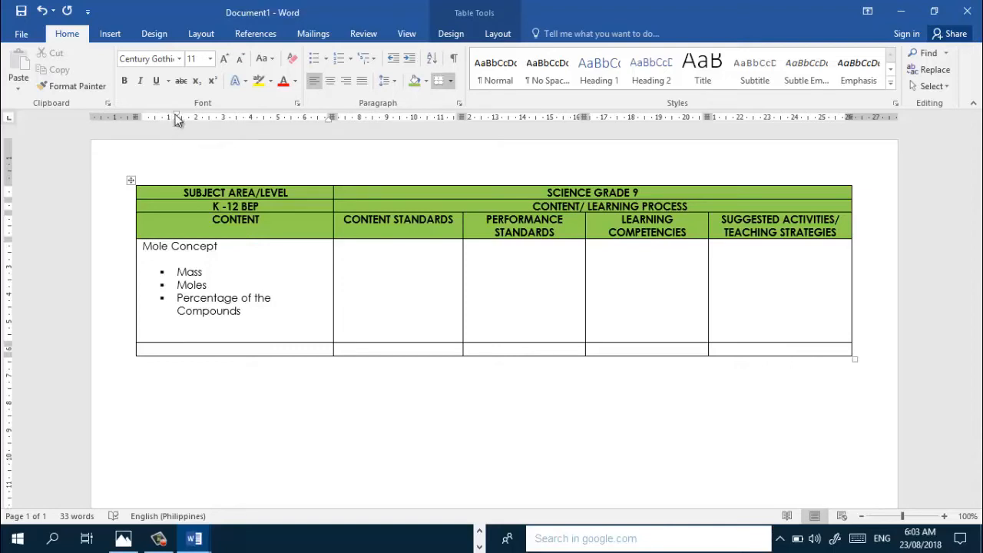
left_click_drag(177, 118, 146, 121)
Enter DLTHM VIII A below the bulleted list in Word, checking the wording against Table.jpg in Photos
key("Caps_Lock")
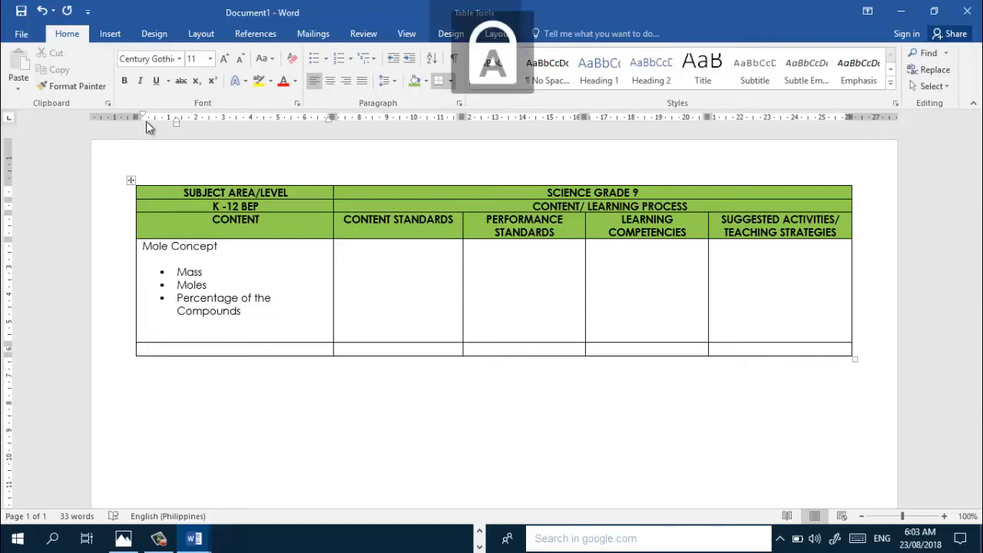
type("L")
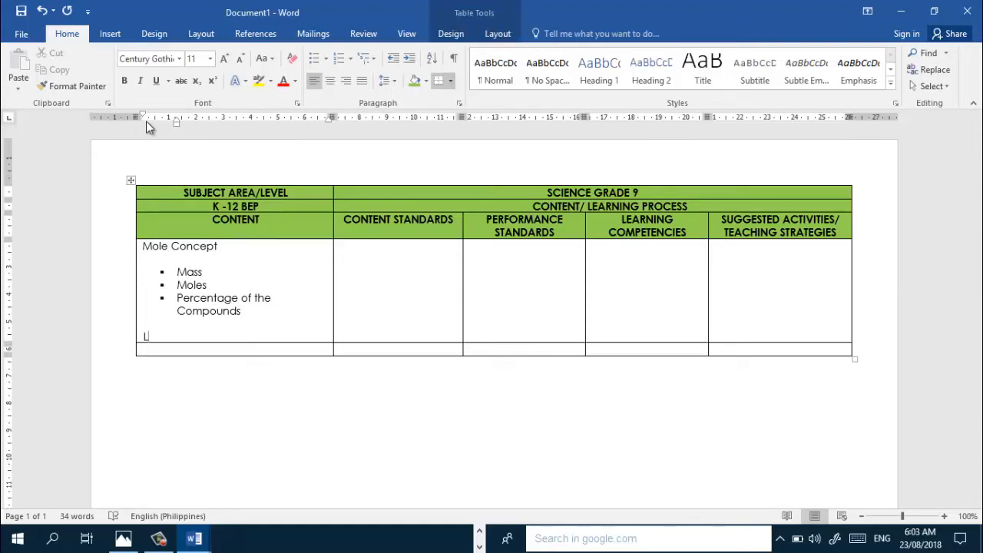
type("H")
key("BackSpace")
type("THM")
left_click(124, 540)
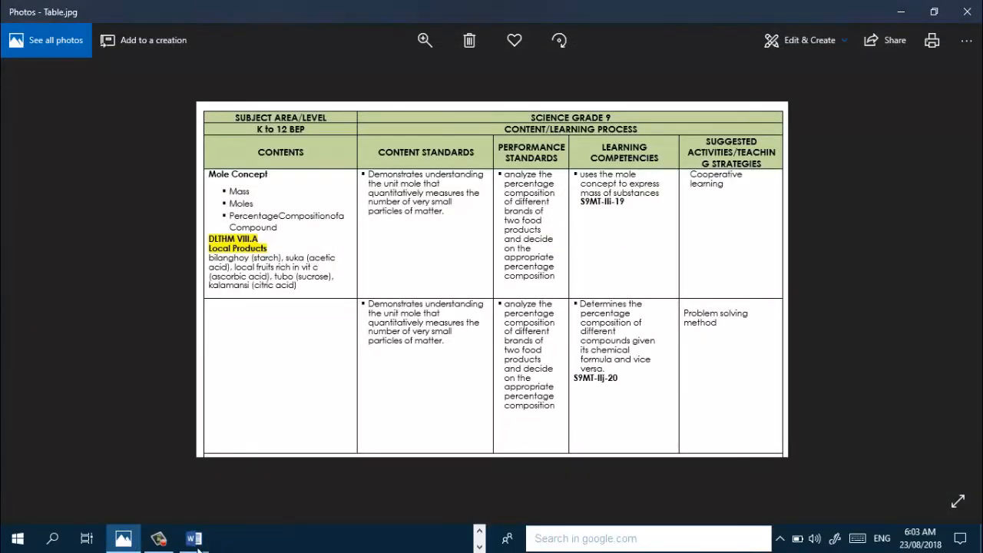
mouse_move(197, 543)
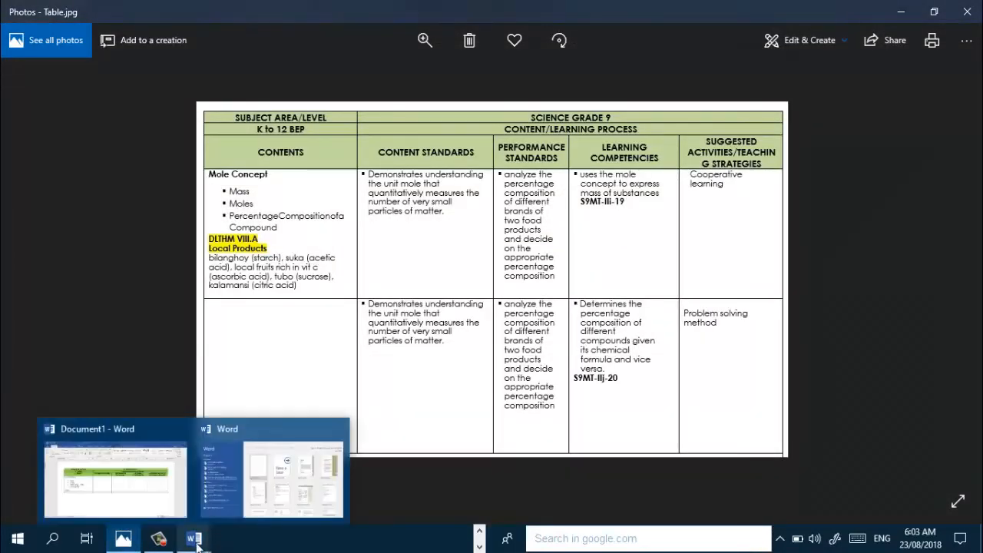
left_click(125, 461)
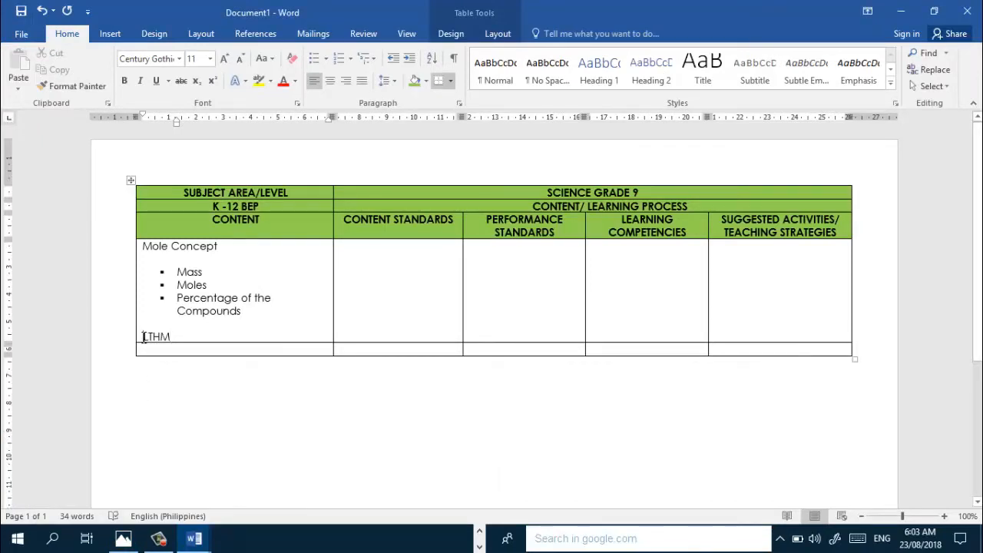
left_click(142, 336)
type("DLTHM")
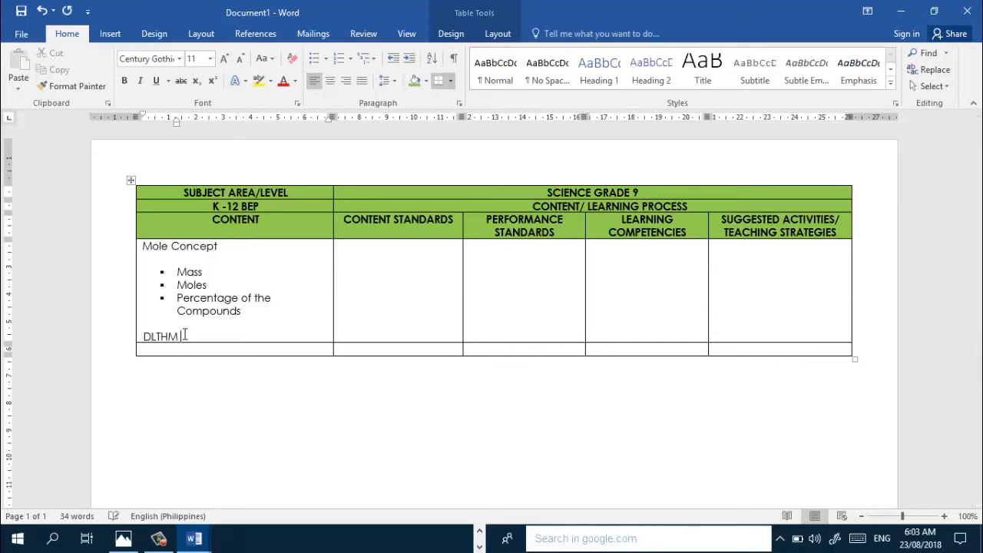
type(" VIII")
type(".A")
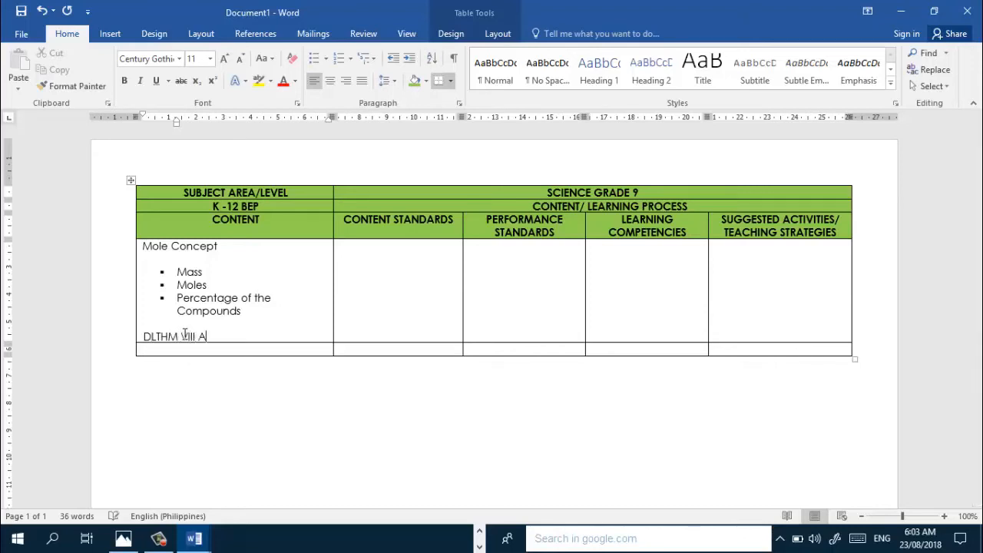
Check Table.jpg in Photos and complete the line in Word as DLTHM VIII A. Local Products, starting a new line below it
left_click(124, 540)
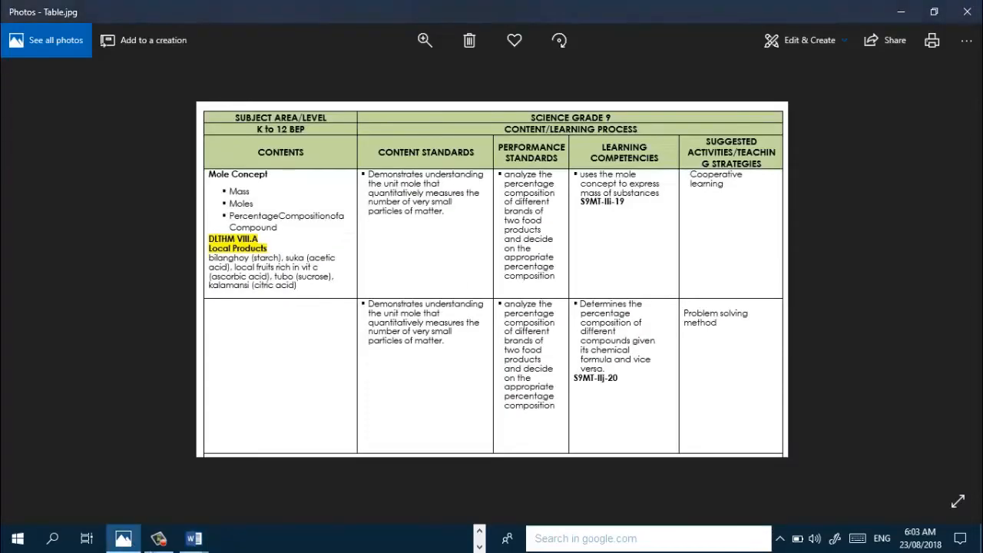
left_click(193, 538)
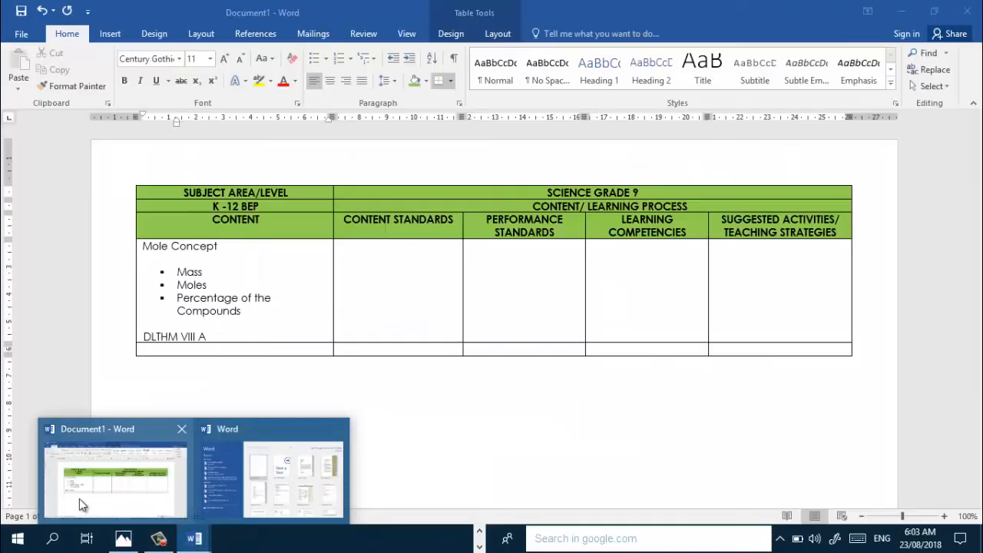
left_click(79, 499)
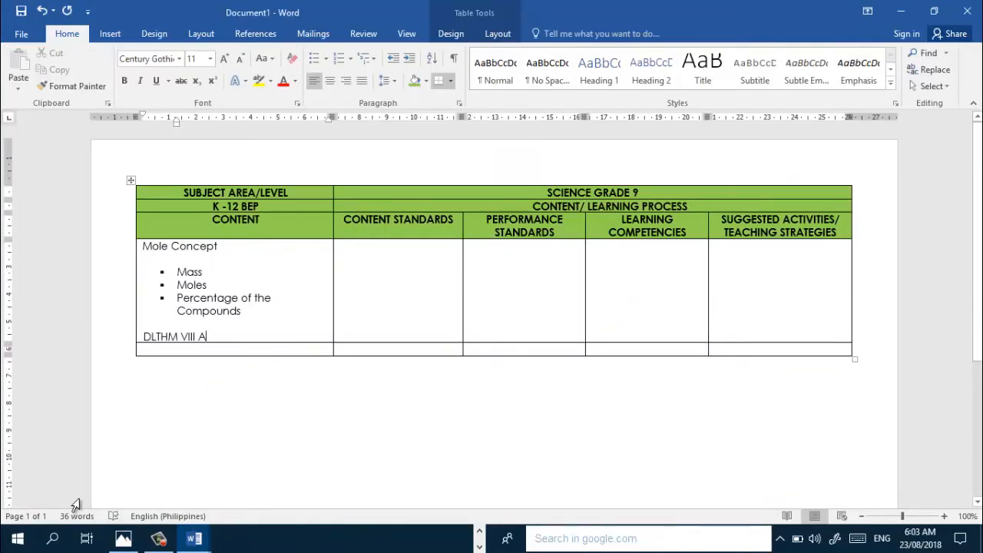
type(". I")
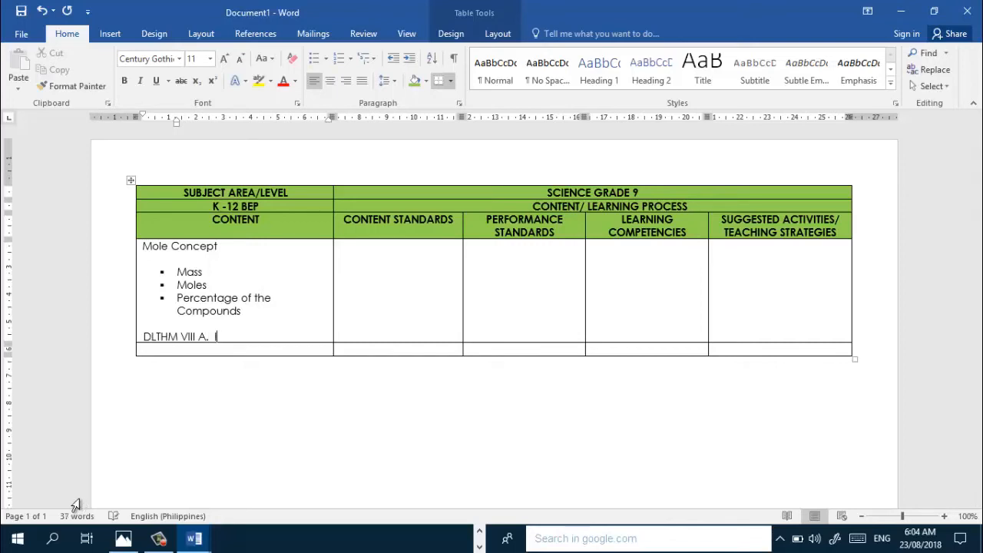
key("Caps_Lock")
type("Local Products")
key("Return")
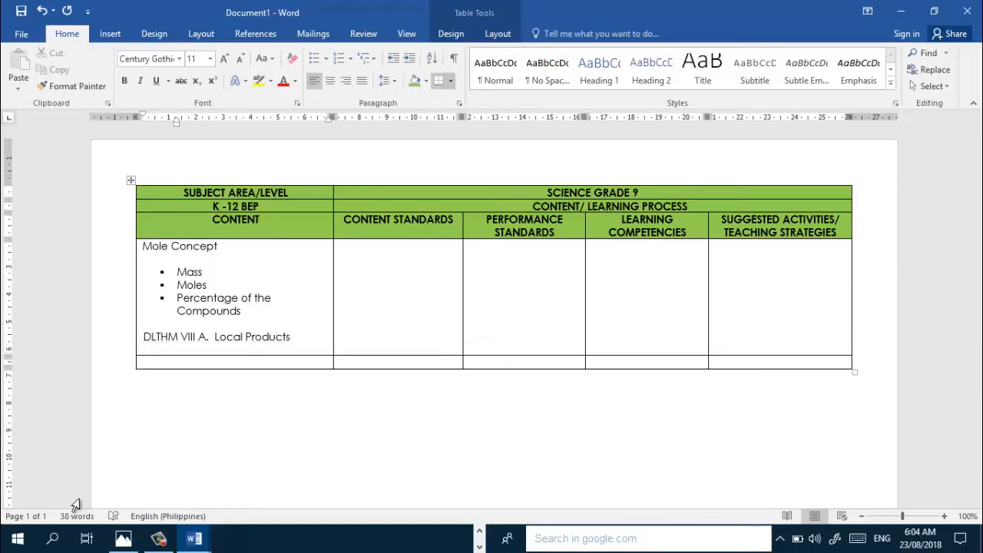
Check the local products in Table.jpg in Photos, and in Word enter Bilanghoy(starch), suka (acetic acid) below DLTHM VIII A. Local Products
left_click(123, 540)
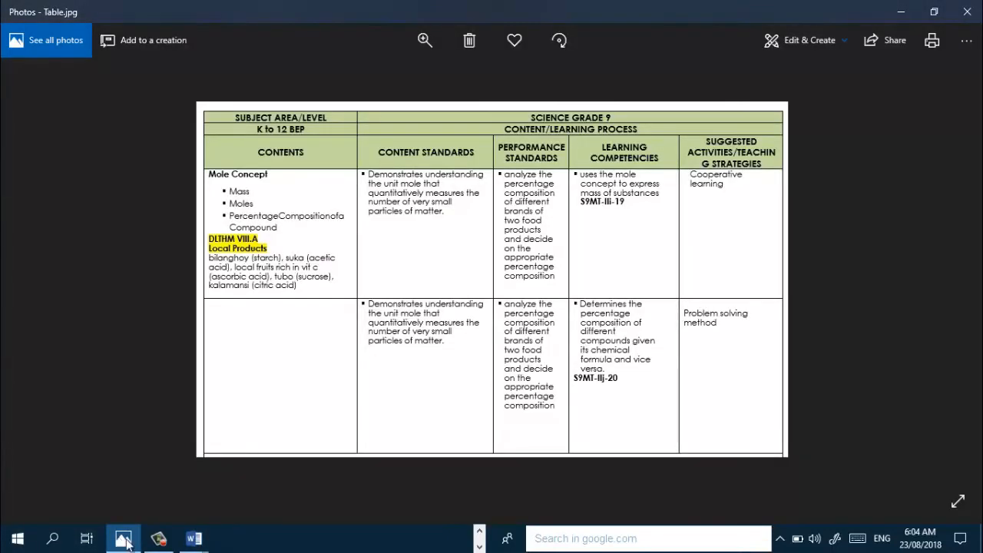
left_click(185, 546)
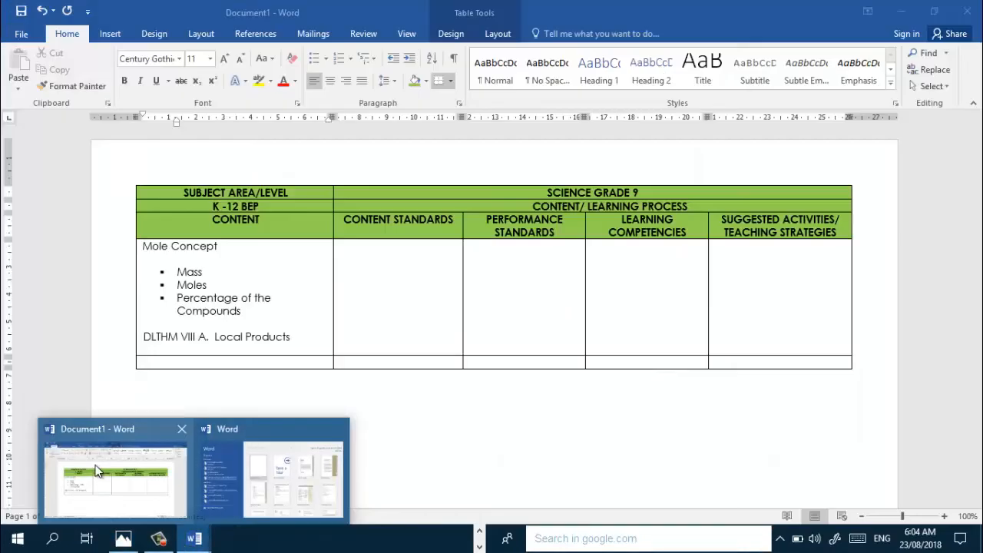
left_click(89, 468)
type("bi")
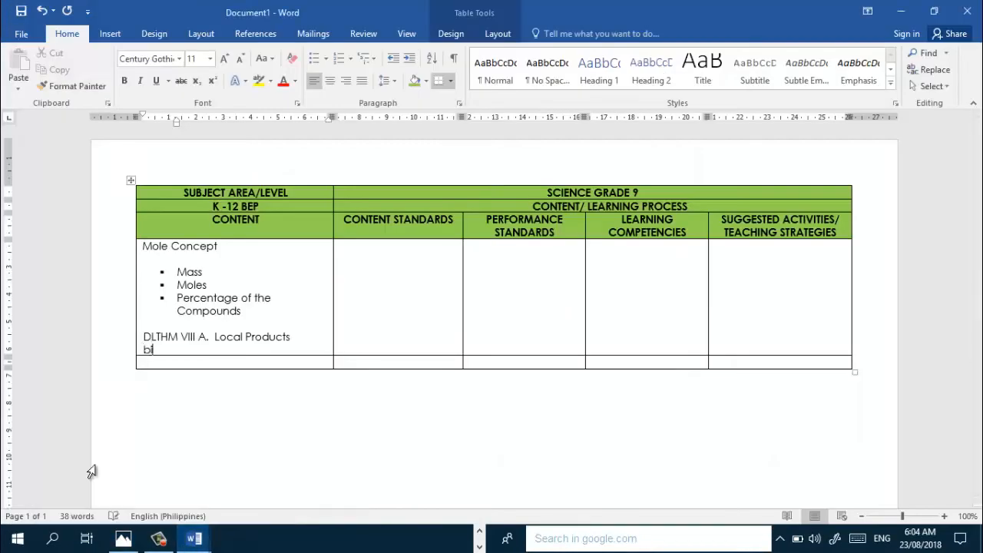
type("langhoy(starch)")
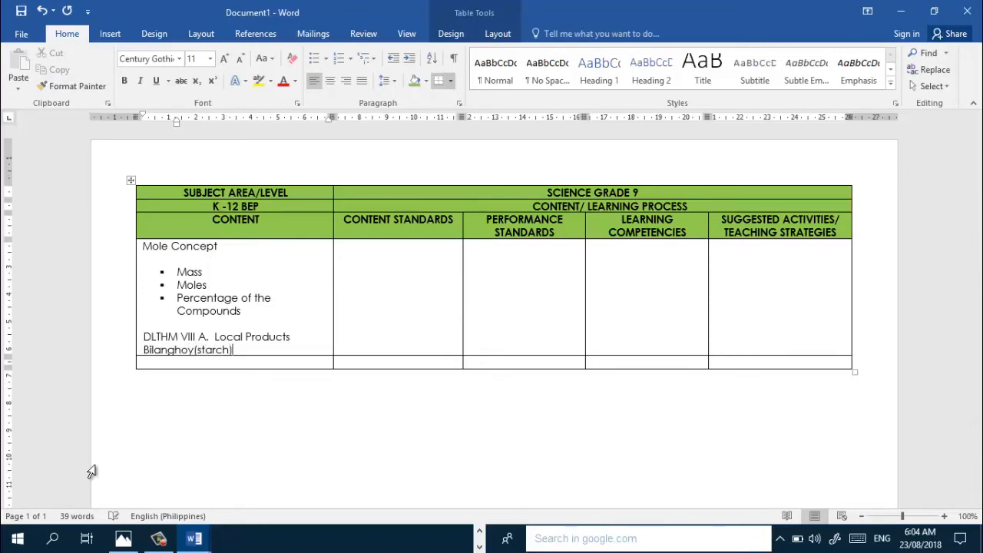
type(", ")
type("suko")
type(" (acetic")
type(" acid)")
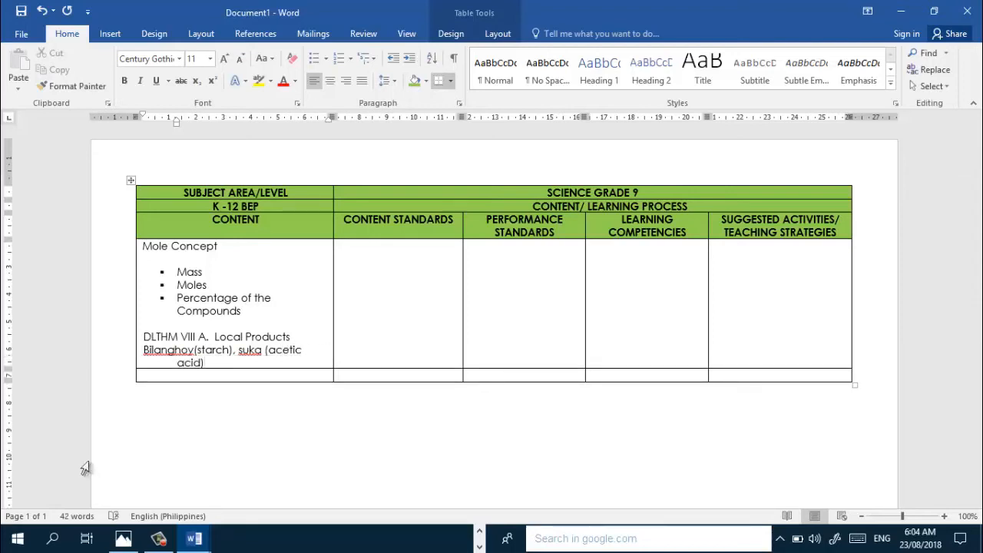
Recheck Table.jpg in Photos and continue the local products text in Word with ", local fruits rich in vitamin c"
left_click(193, 540)
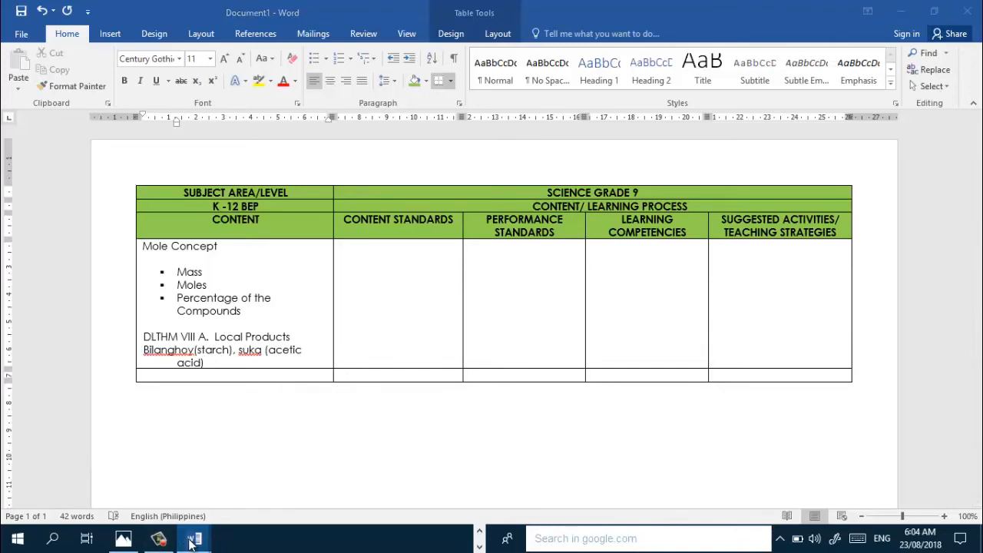
left_click(126, 539)
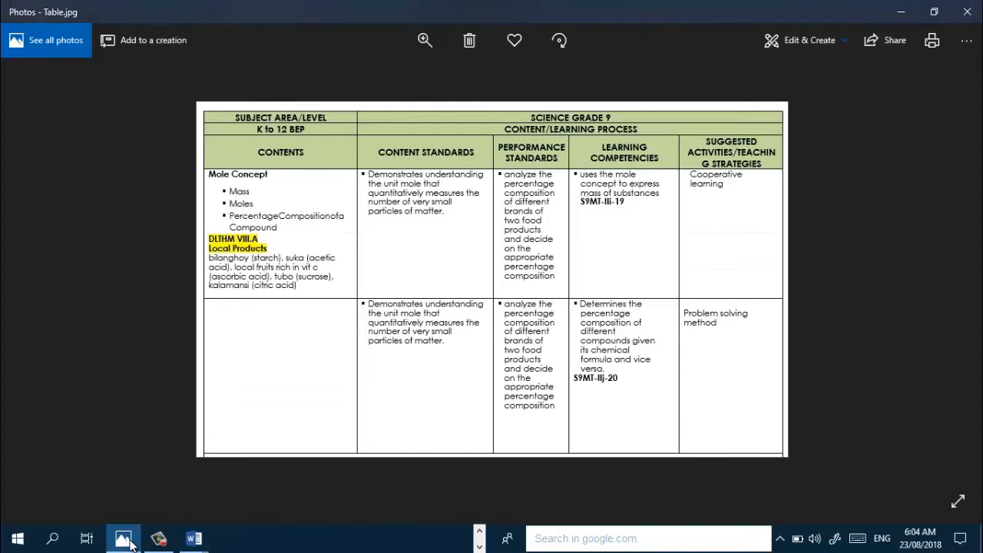
left_click(192, 544)
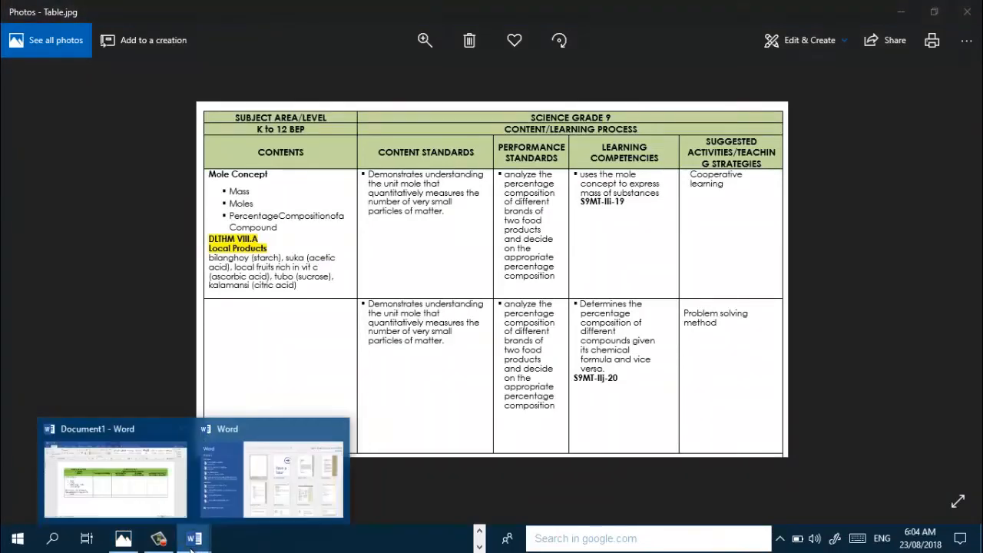
left_click(76, 494)
type(", loco")
type("l fruits")
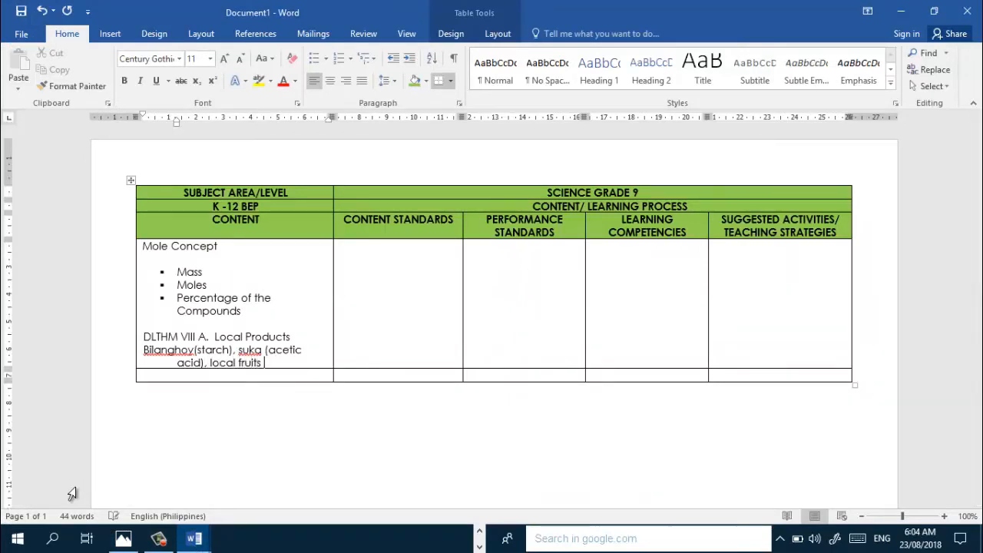
type(" rich in vitamin ")
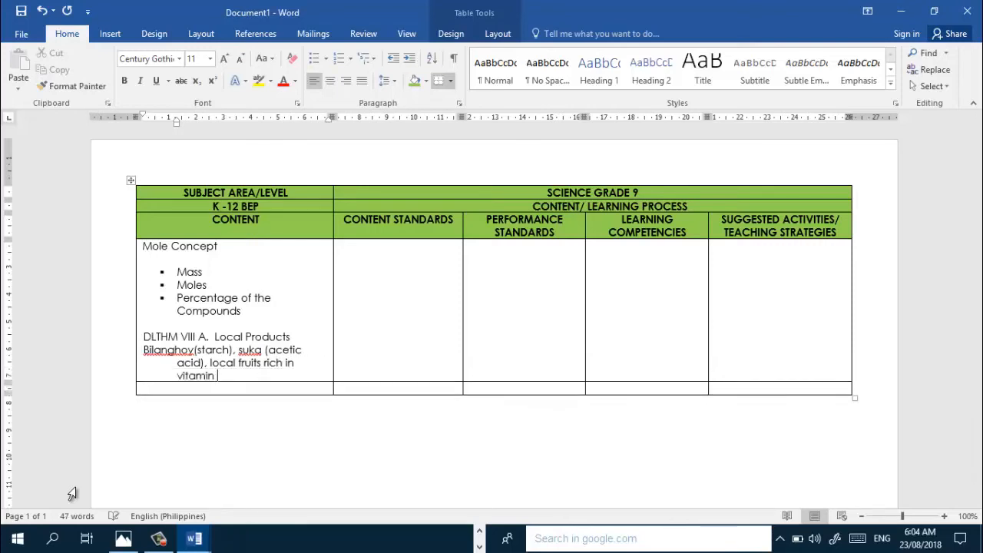
type("c")
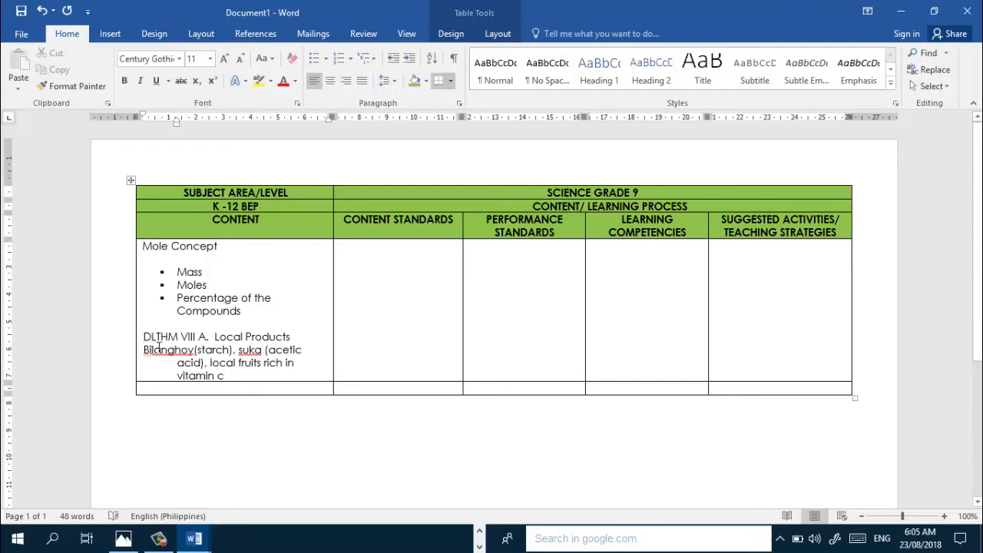
Highlight the line DLTHM VIII A. Local Products in yellow
key("shift+Right")
key("shift+Right")
key("shift+Right")
key("shift+Right")
key("shift+Right")
key("shift+Right")
key("shift+Right")
key("shift+Right")
key("shift+Right")
key("shift+Right")
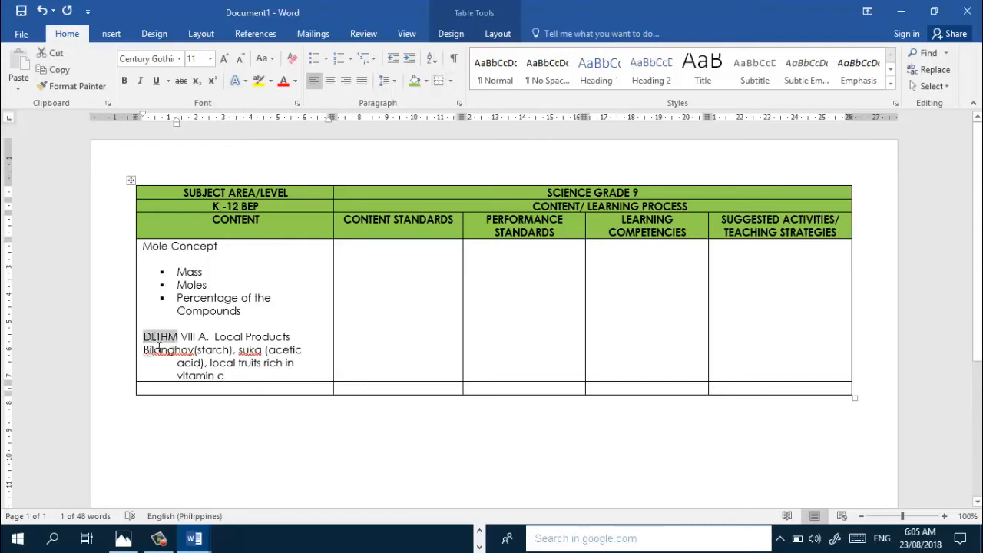
key("shift+Right")
key("shift+Right")
key("shift+Right")
key("shift+Right")
key("shift+Right")
key("shift+Right")
key("shift+Right")
key("shift+Right")
key("shift+Right")
key("shift+Right")
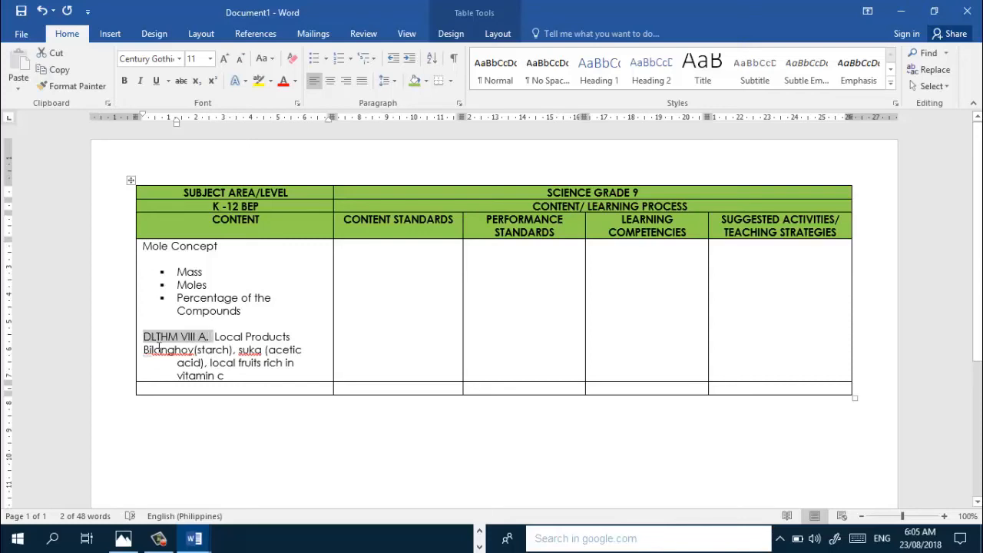
key("shift+Right")
key("shift+Right")
key("shift+Right")
key("shift+Right")
key("shift+Right")
key("shift+Right")
key("shift+Right")
key("shift+Right")
key("shift+Right")
key("shift+Right")
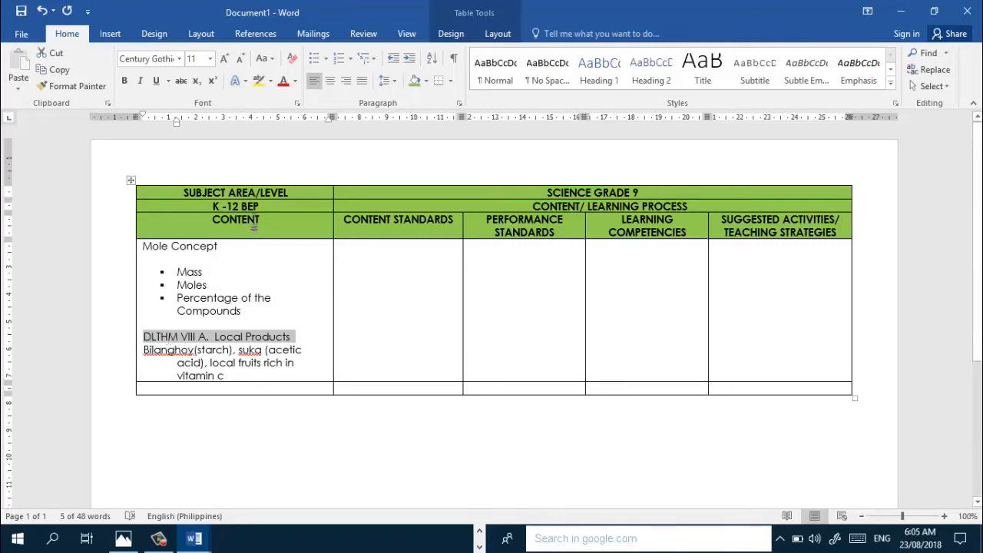
left_click(270, 81)
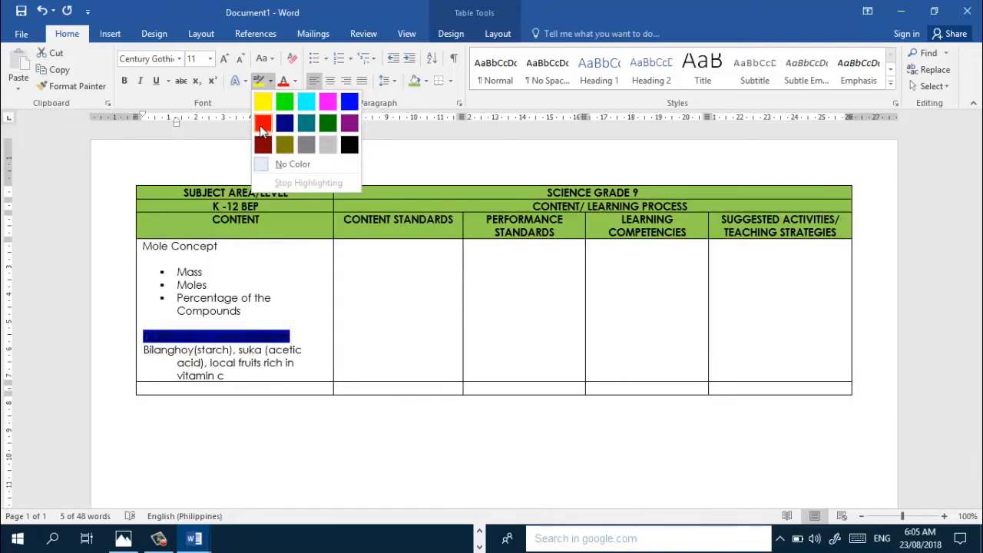
left_click(262, 100)
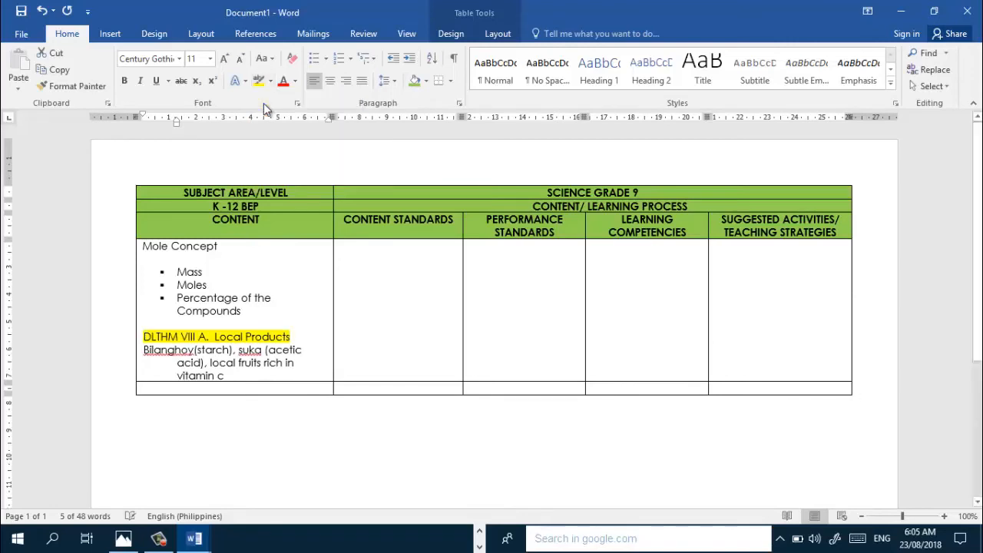
key("Right")
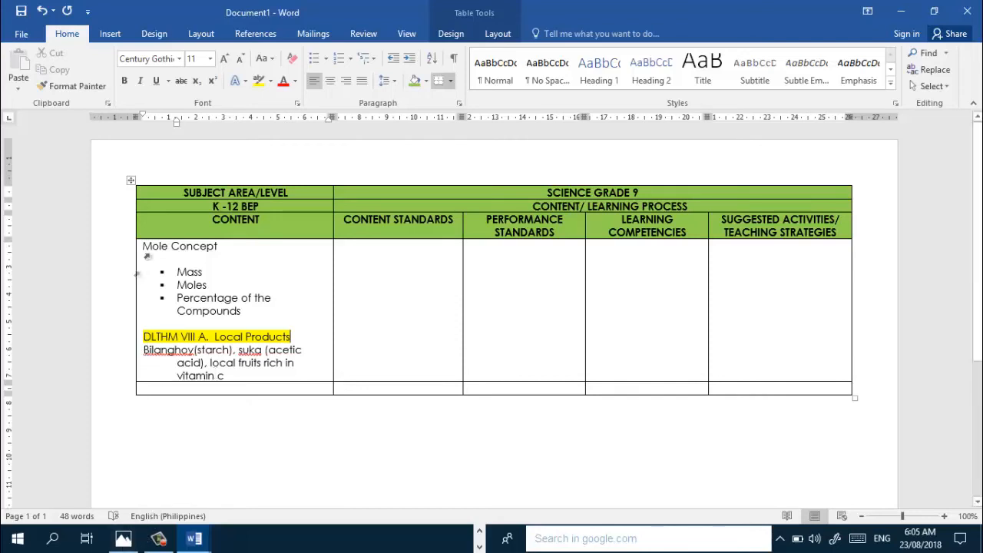
Make the whole highlighted line DLTHM VIII A. Local Products bold
left_click(126, 84)
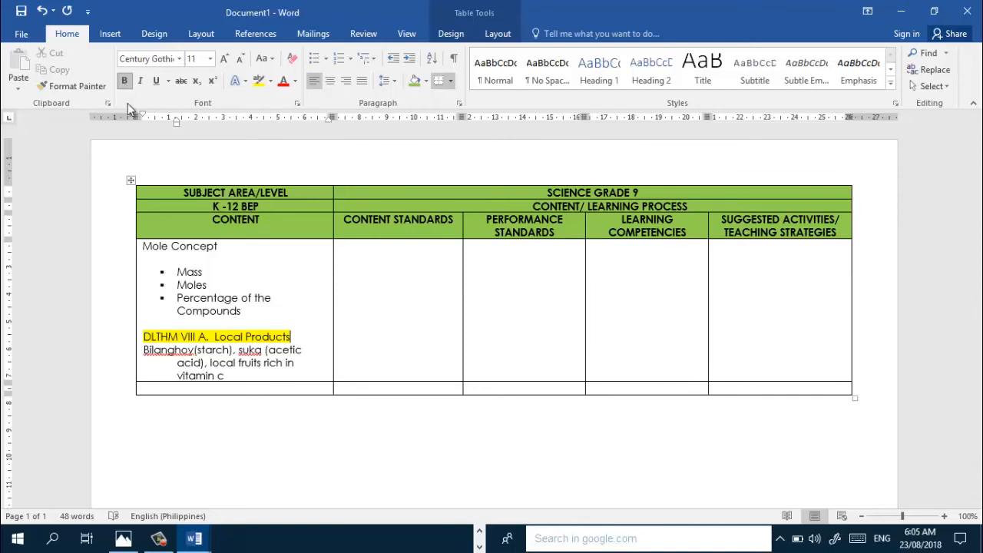
left_click(144, 336)
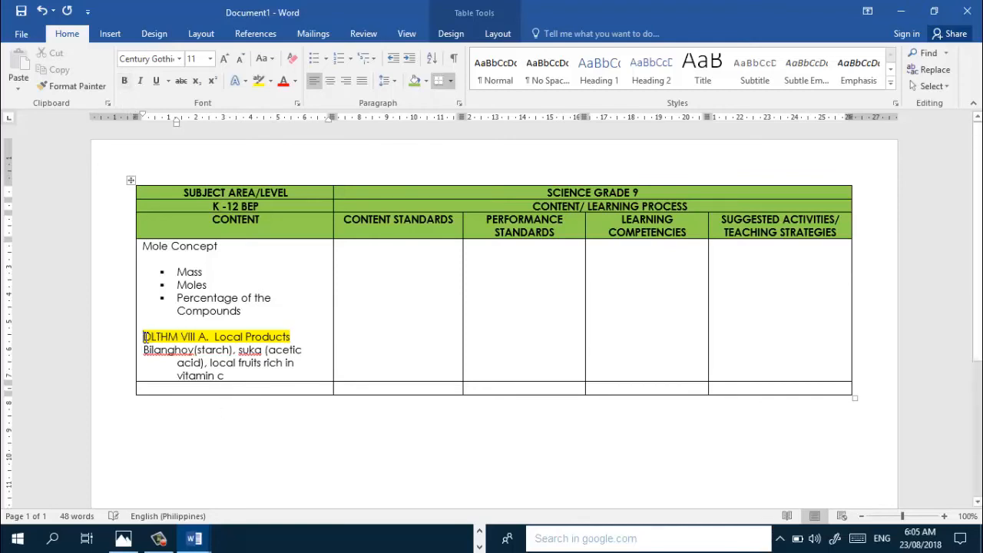
triple_click(145, 336)
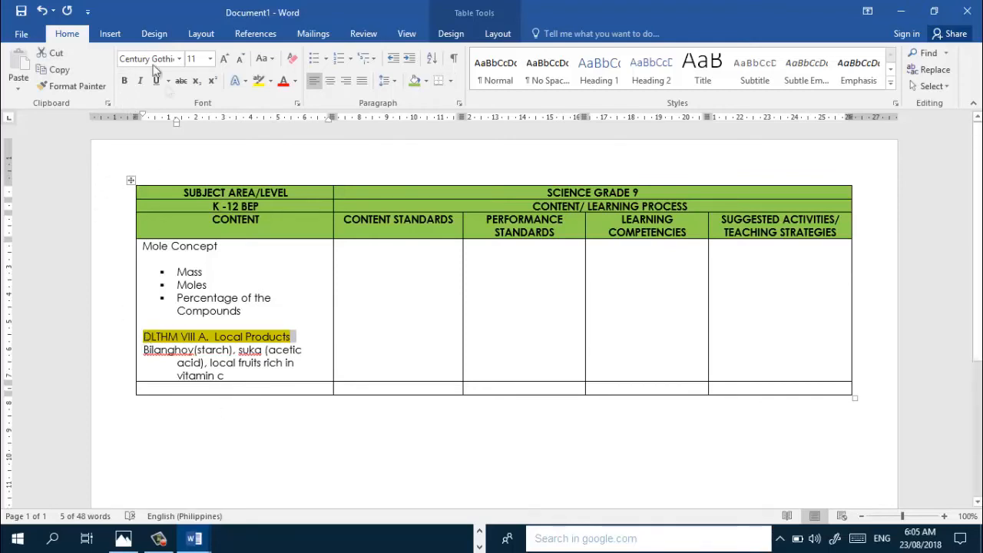
left_click(123, 82)
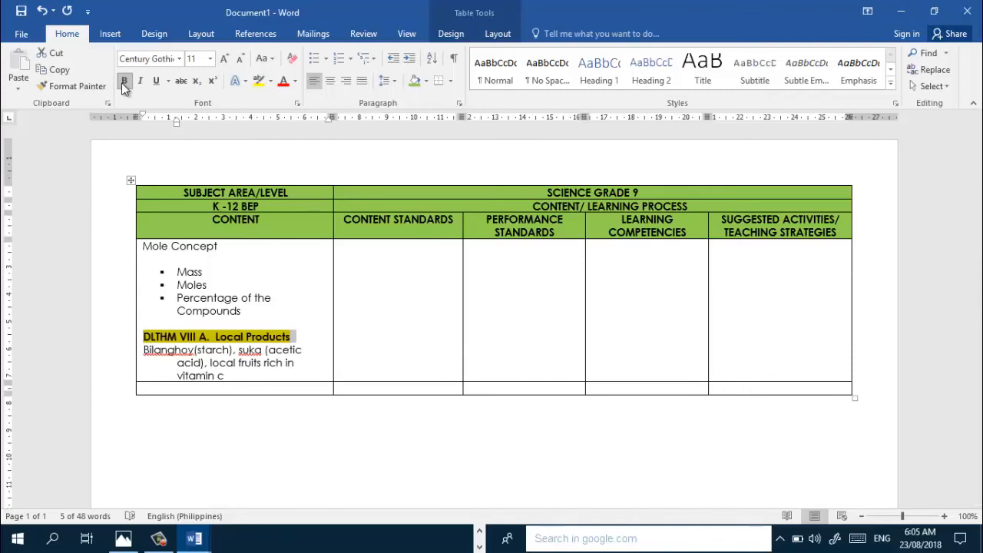
Set the hanging indent of the Bilanghoy paragraph level with its first line at the cell's edge
left_click(177, 364)
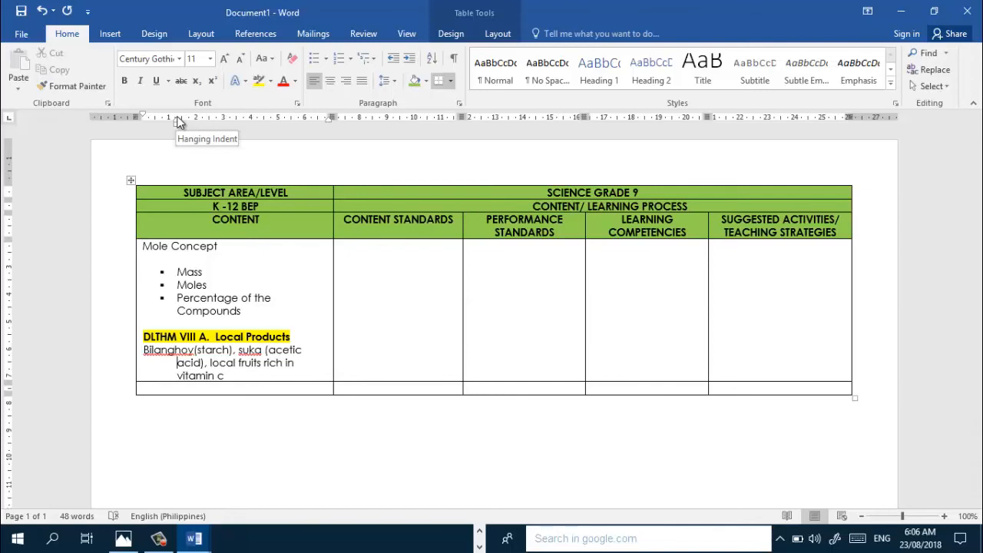
left_click_drag(176, 121, 144, 128)
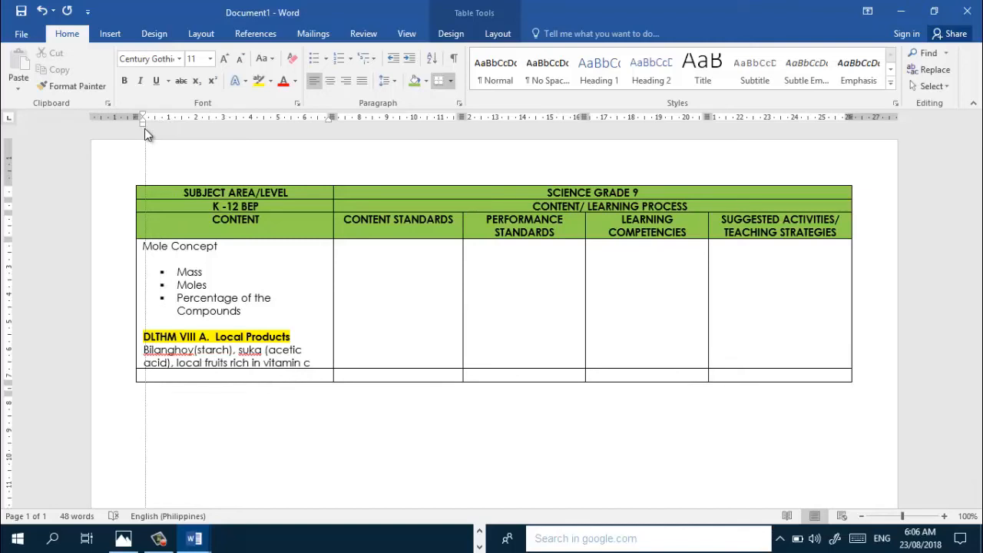
left_click_drag(144, 129, 144, 128)
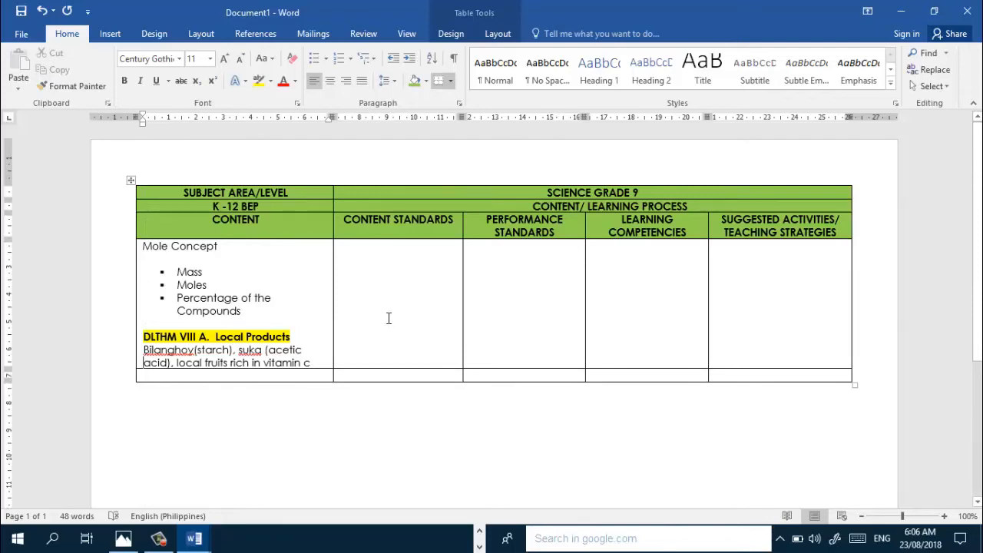
Start a square-bulleted list in the empty cell under CONTENT STANDARDS
left_click(348, 252)
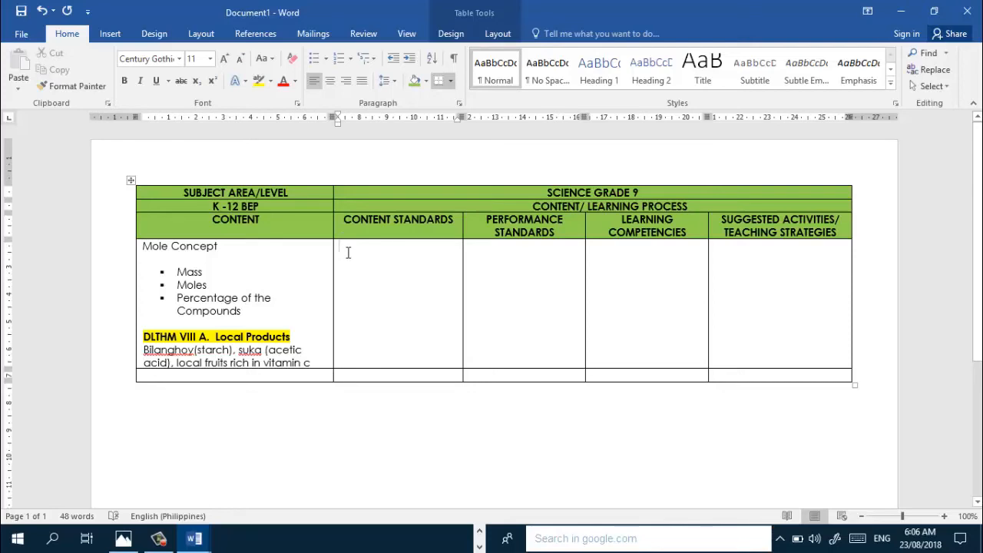
left_click(326, 59)
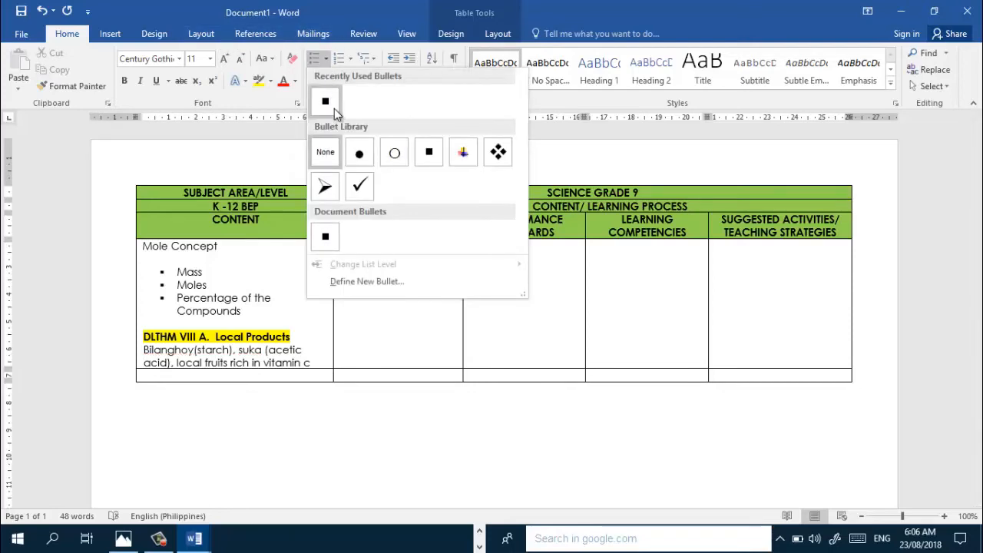
left_click(332, 104)
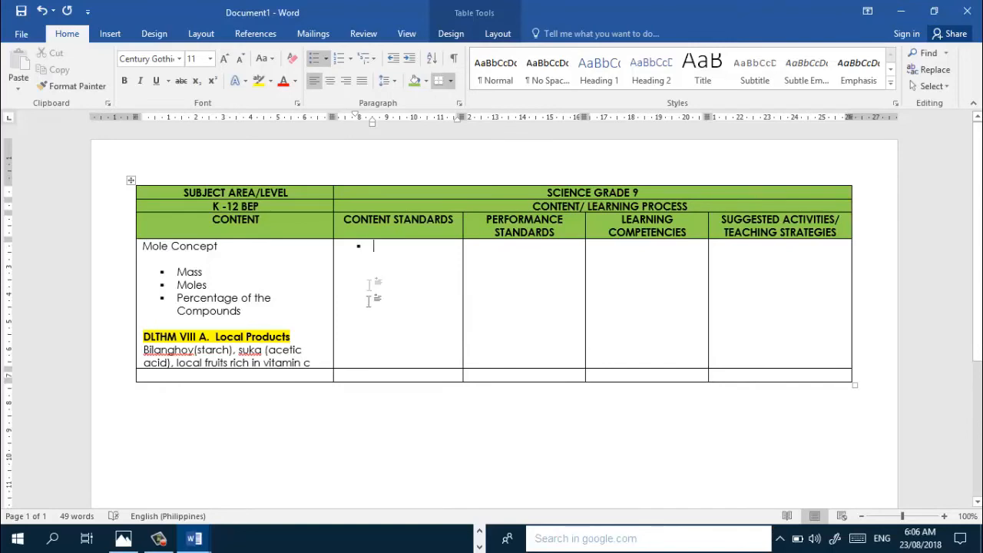
Check the content standard in Table.jpg in Photos, and in Word enter Demonstrate understanding of the unit mole as the bullet's text
left_click(194, 540)
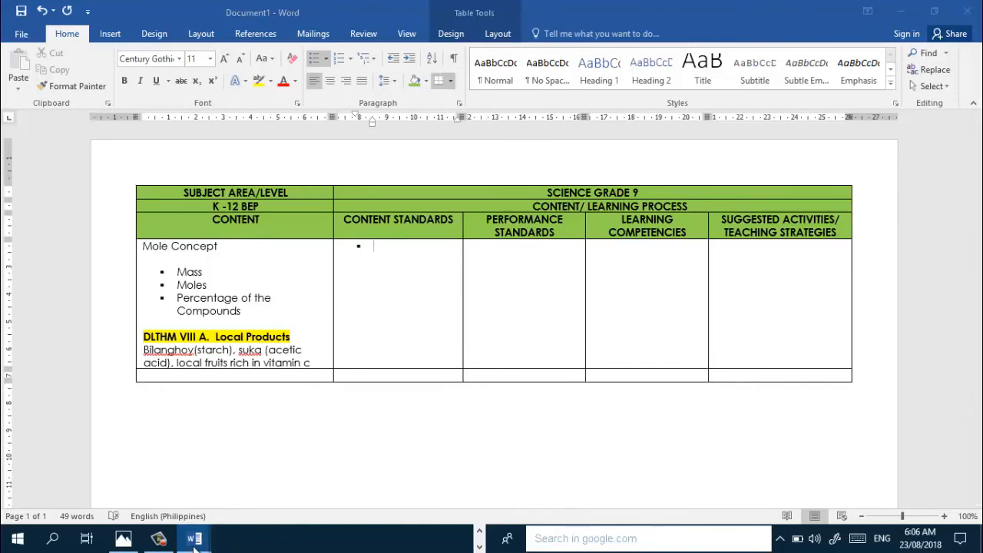
left_click(123, 539)
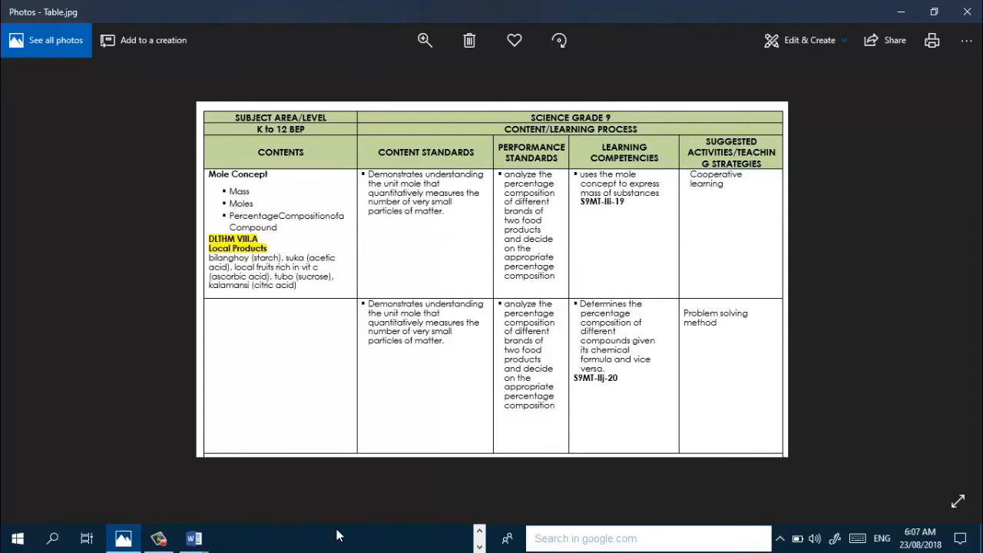
mouse_move(188, 544)
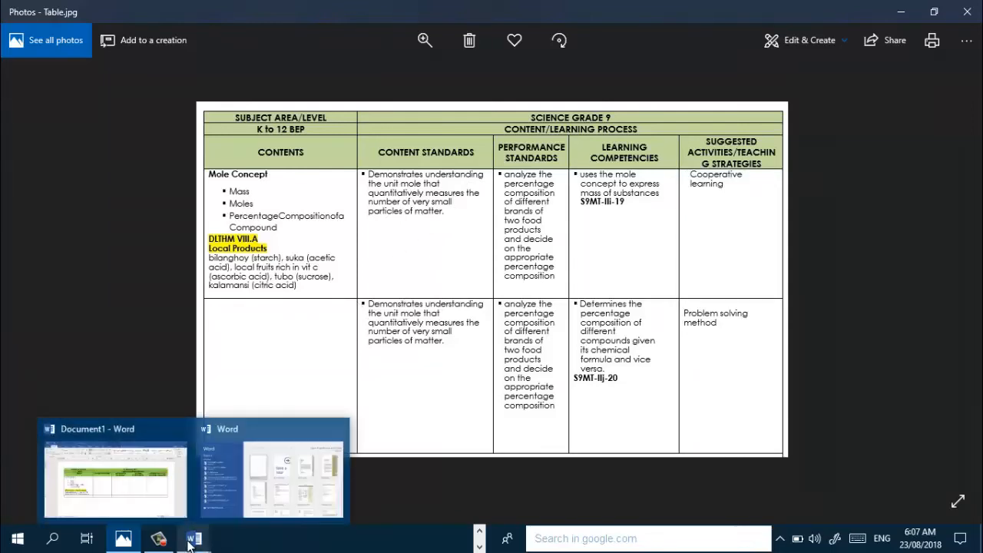
left_click(128, 478)
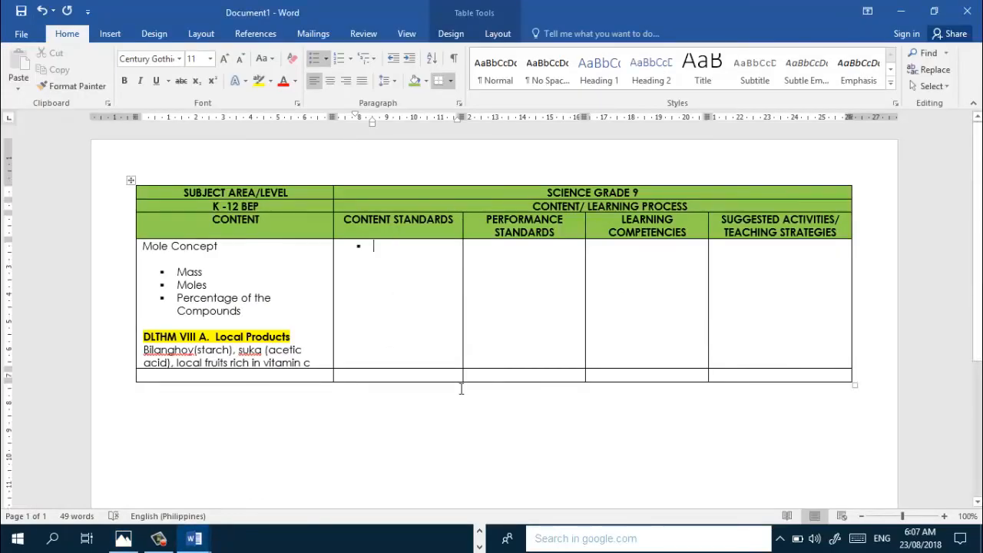
type("Demonstrate")
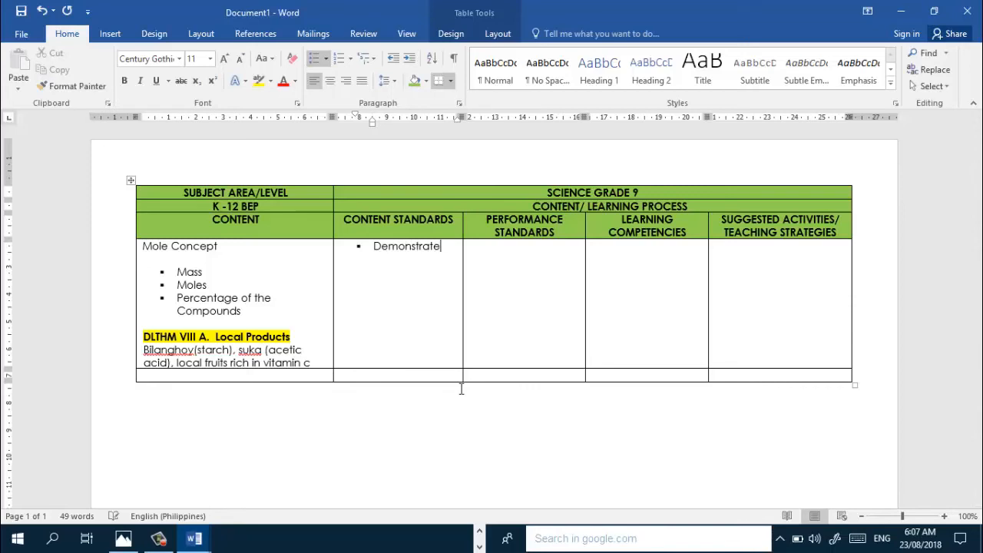
type(" understanding of the unit mole")
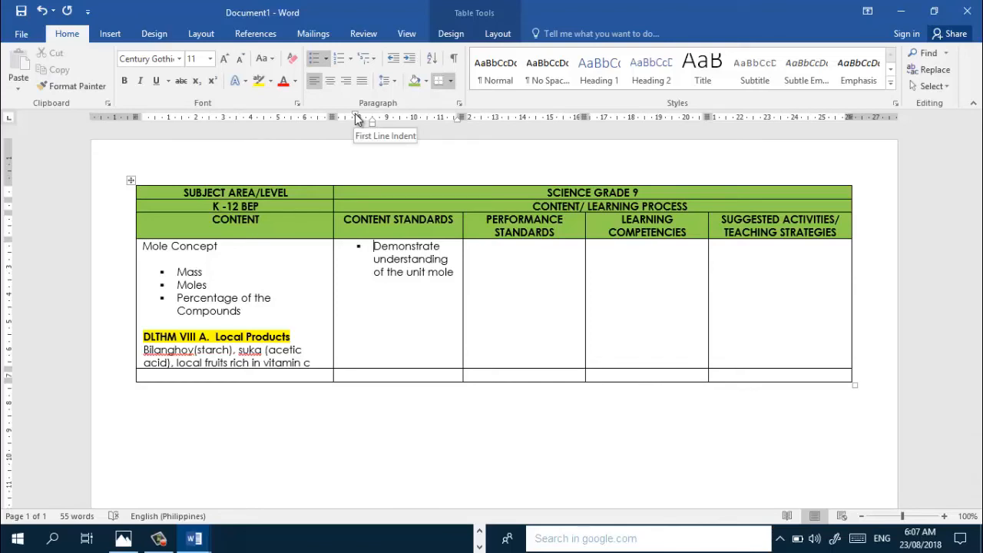
Move the content standard's bullet to the cell's edge and reduce its hanging indent so the text sits close to the bullet
left_click_drag(356, 117, 337, 121)
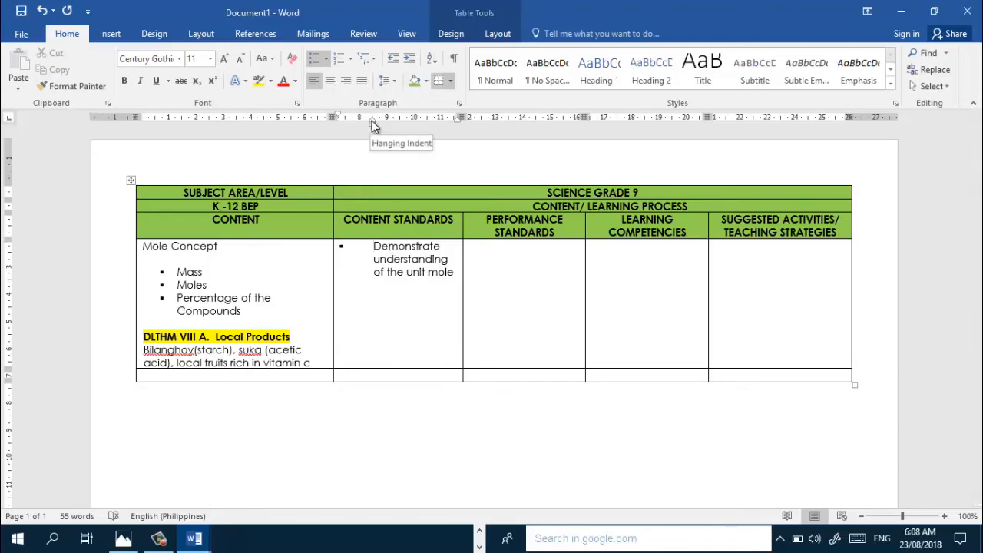
left_click_drag(372, 120, 352, 125)
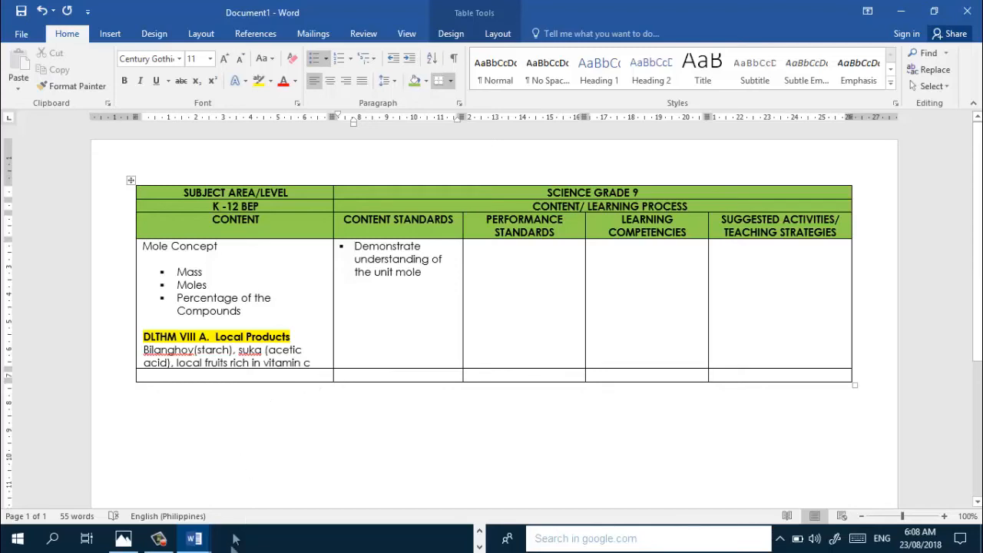
Check Table.jpg in Photos, and in Word start a square-bulleted list in the last row's cell under CONTENT STANDARDS
left_click(123, 540)
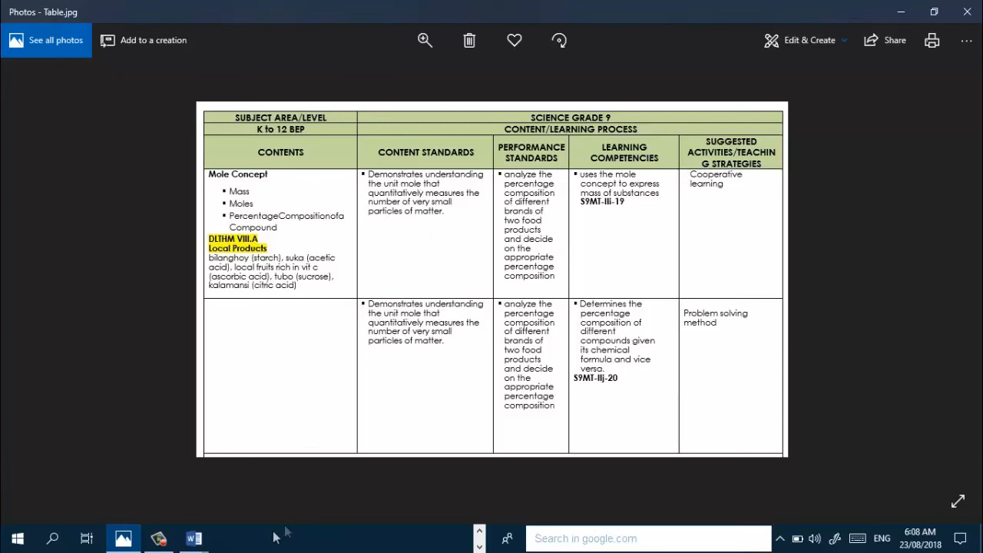
left_click(194, 538)
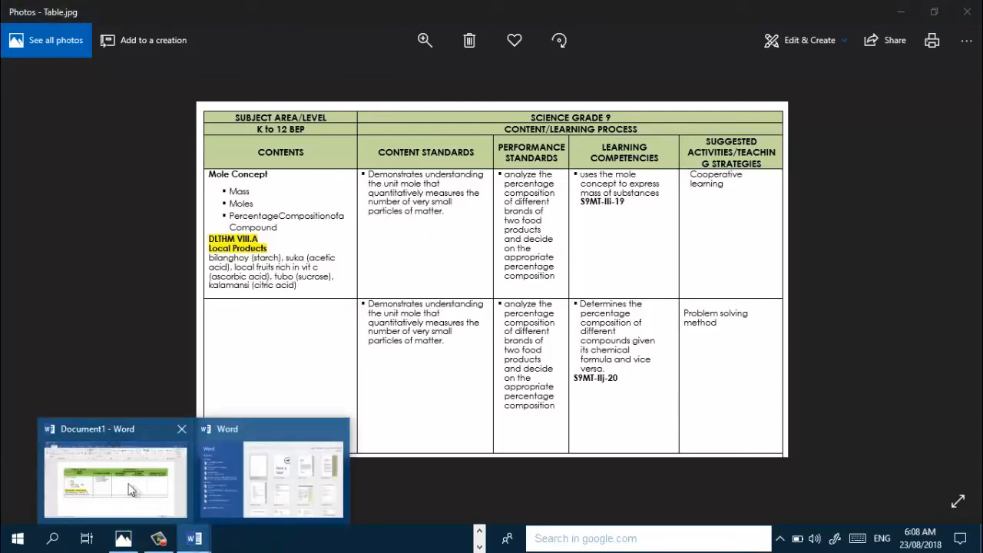
left_click(131, 490)
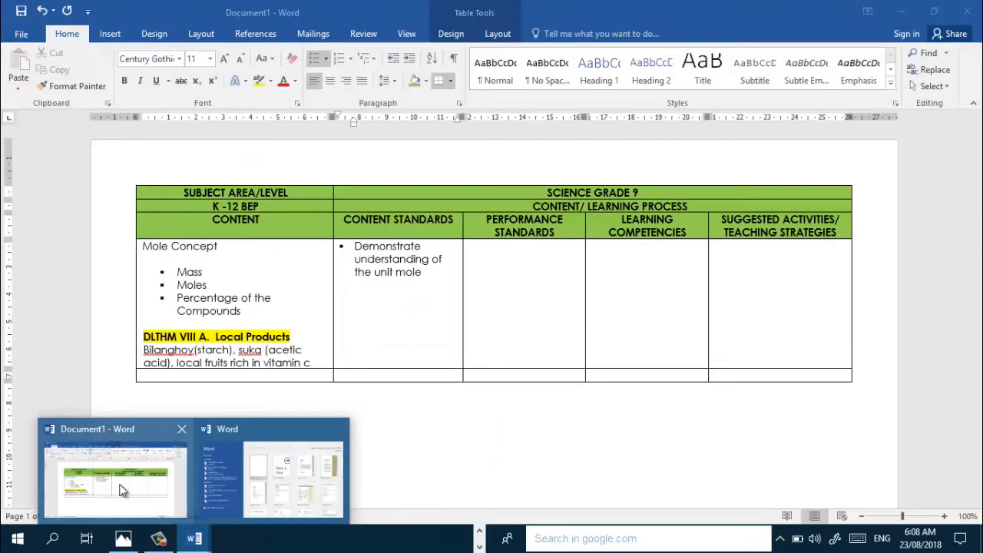
left_click(346, 377)
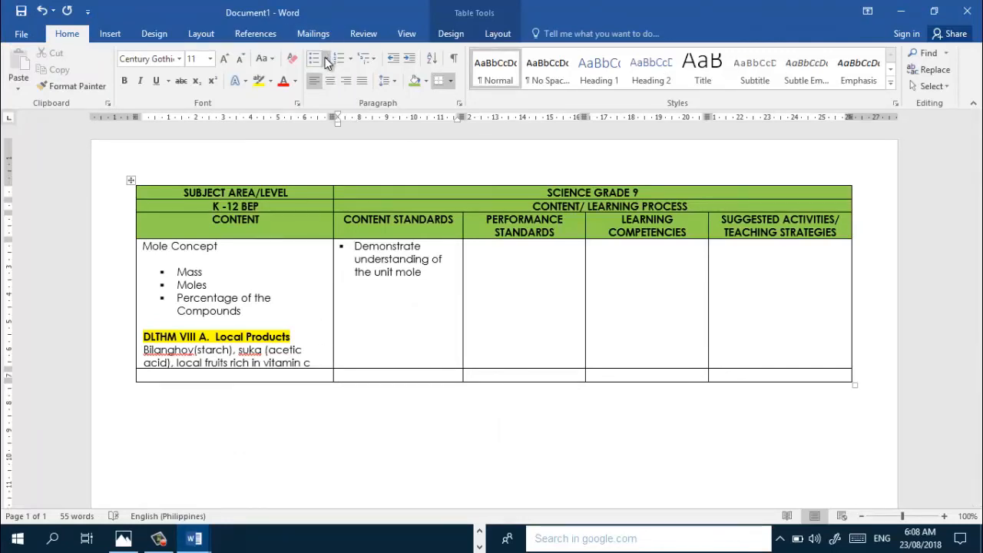
left_click(325, 61)
left_click(325, 98)
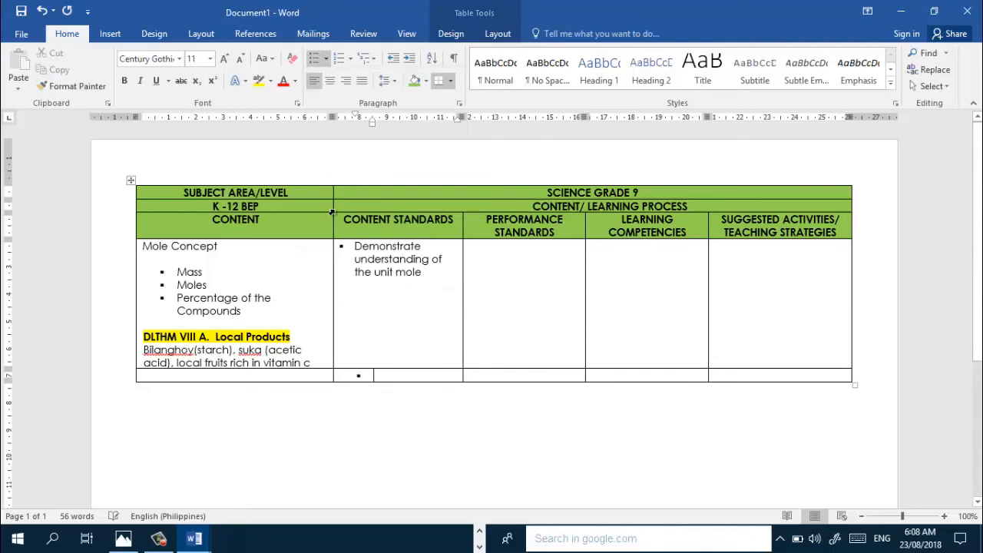
Enter Demonstrate understanding the unit mole as the last row's bullet, with the bullet at the cell's edge and a reduced hanging indent
type("Demo")
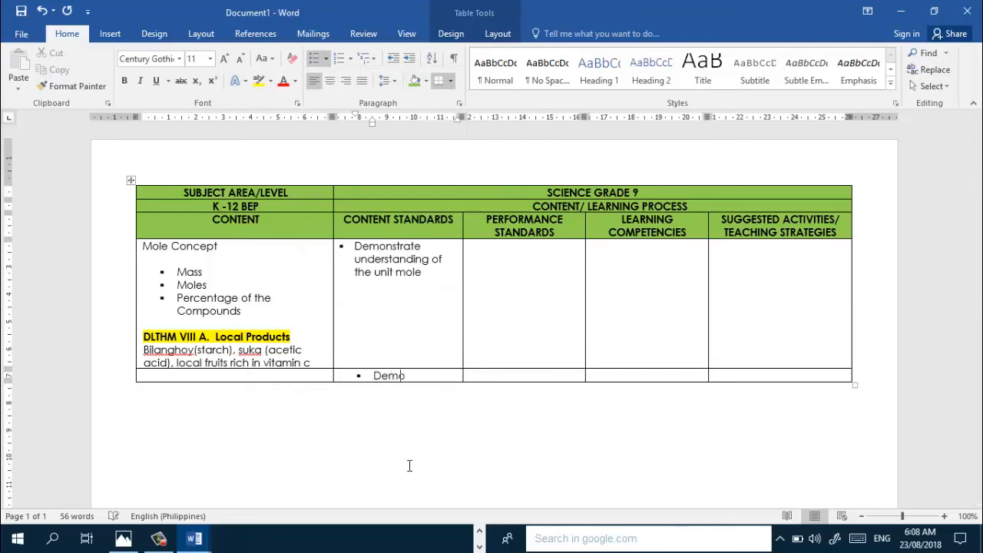
type("nstrate unders")
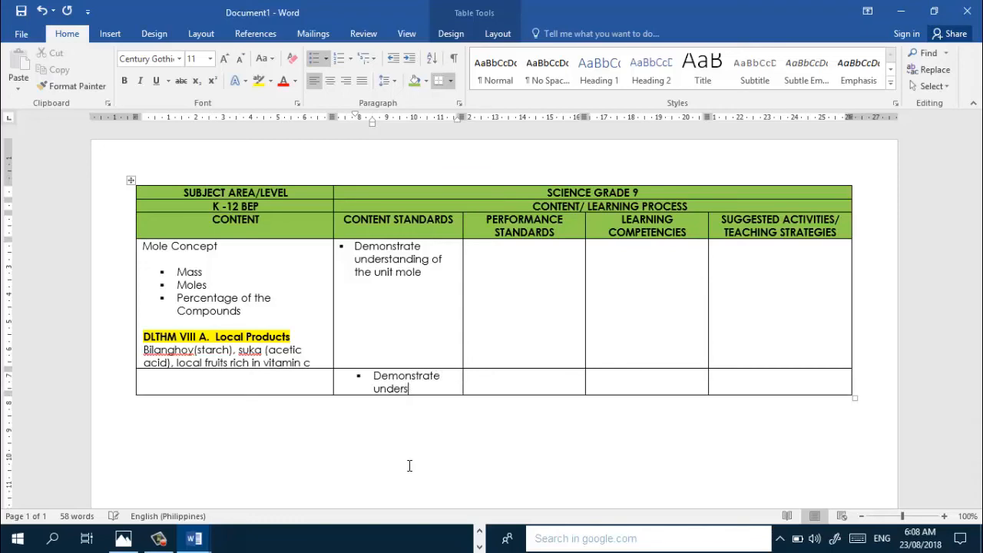
type("tanding the")
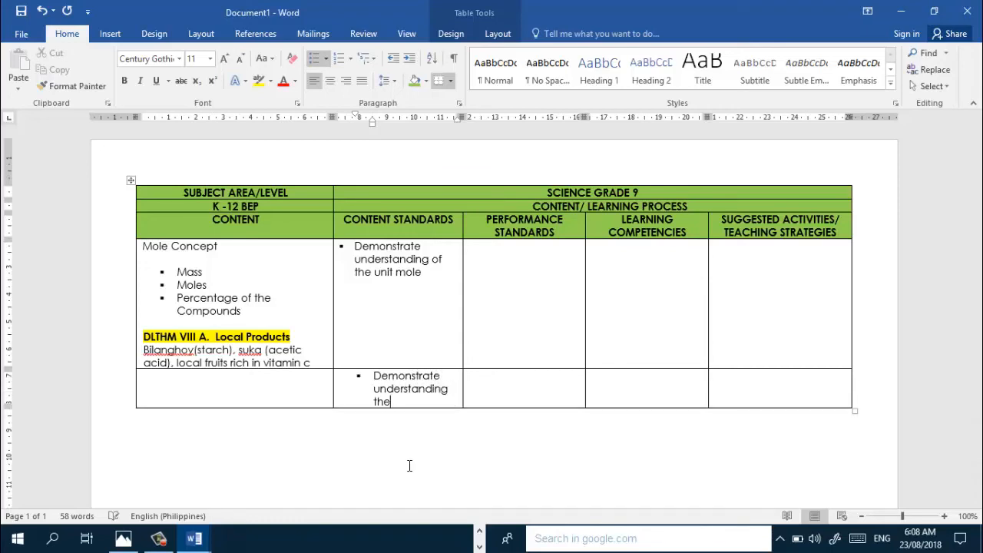
type(" unit mole")
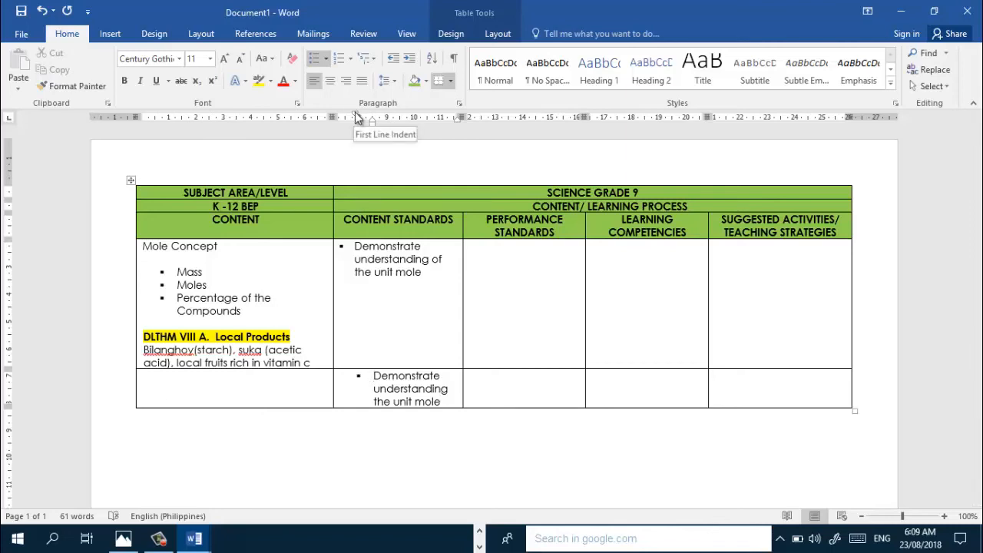
left_click_drag(356, 117, 340, 119)
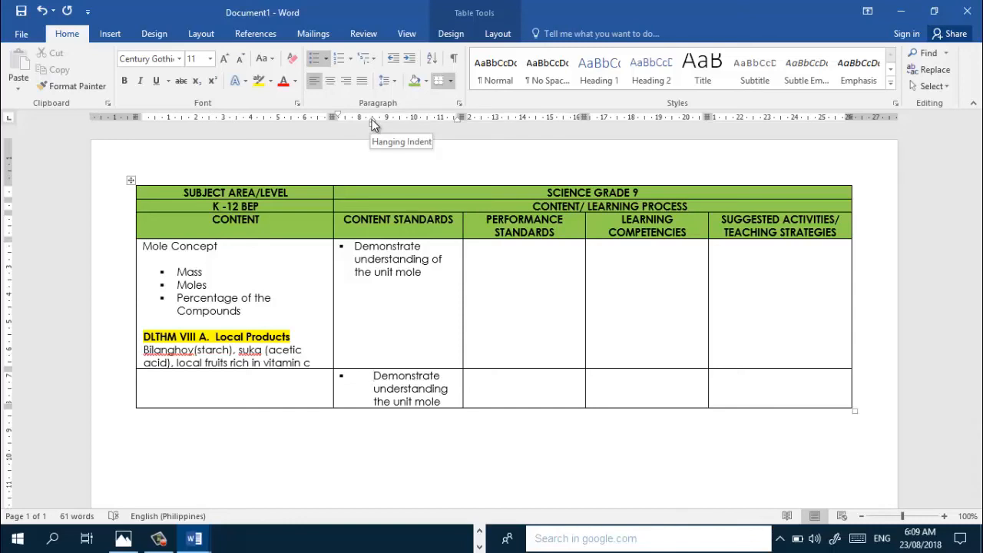
left_click_drag(372, 121, 355, 126)
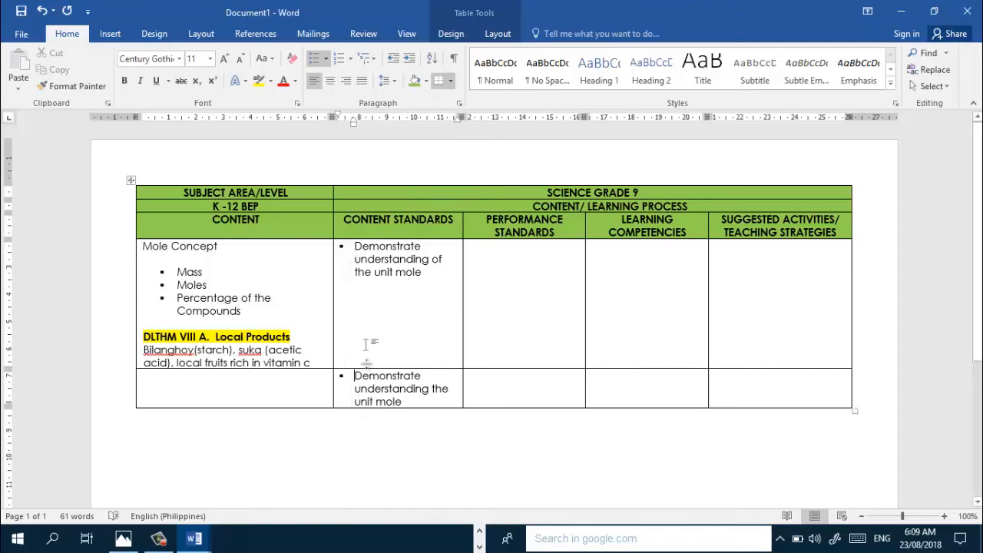
From the last row's PERFORMANCE STANDARDS cell, check the performance standard's wording in Table.jpg in Photos and return to the Word document
left_click(512, 376)
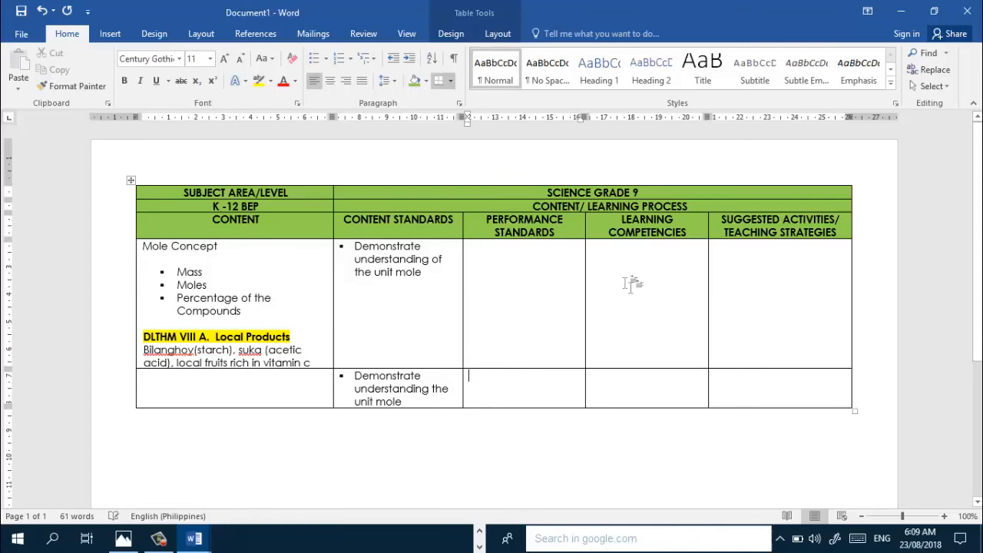
left_click(124, 542)
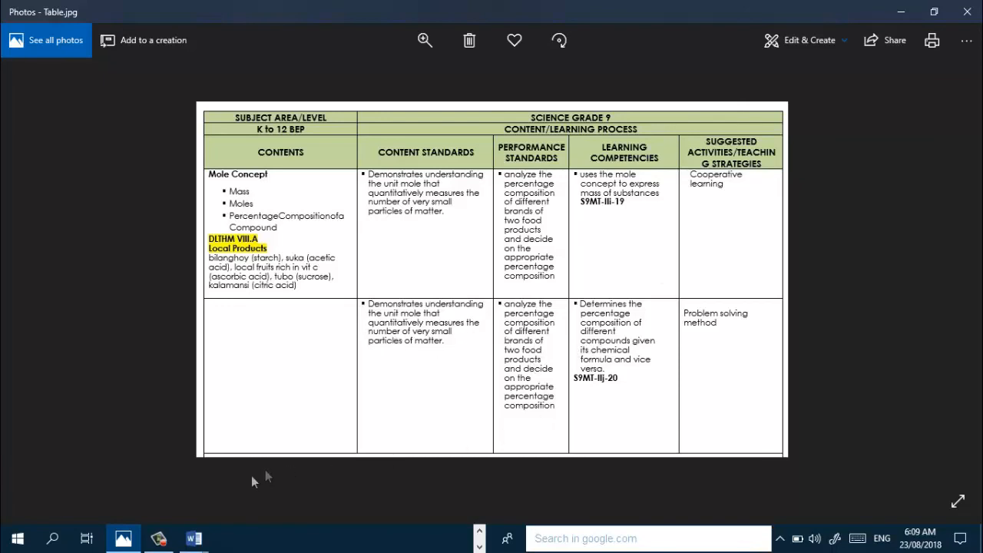
mouse_move(190, 539)
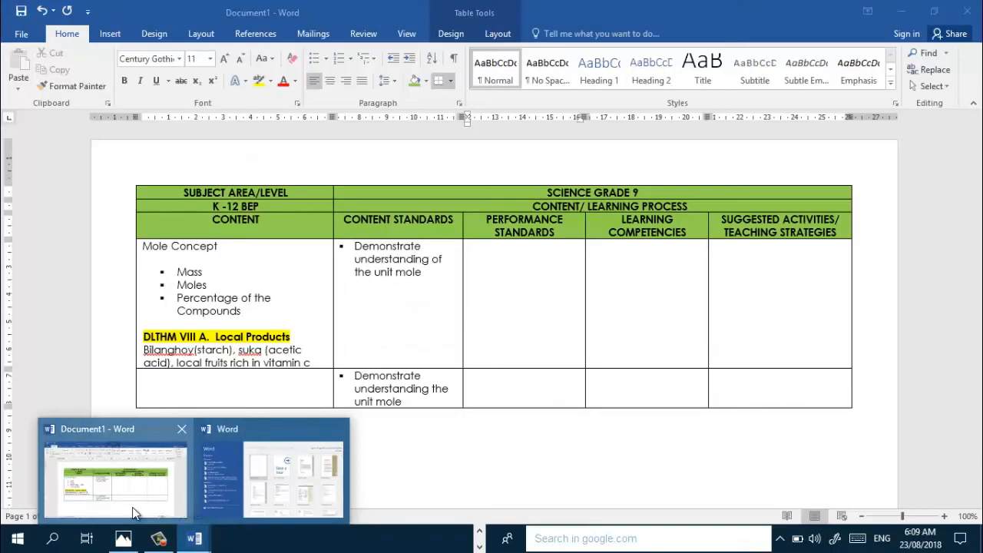
left_click(132, 513)
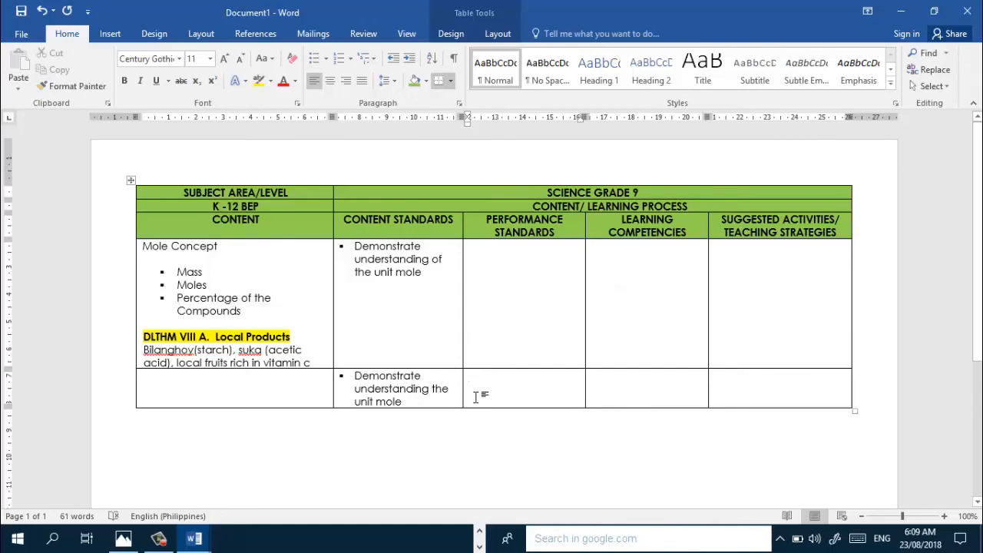
Try the blue and the green banded grid styles with a dark header row on the table
left_click(451, 34)
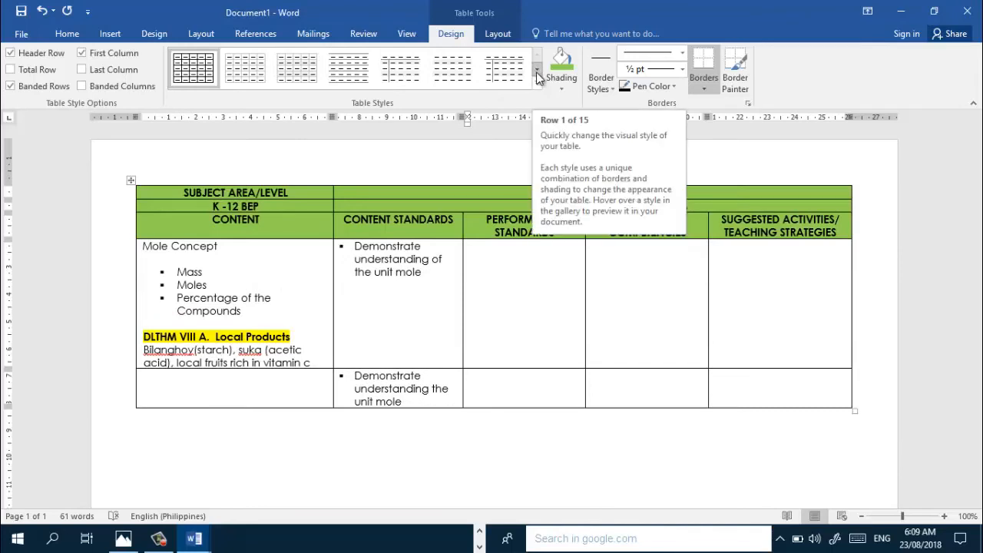
left_click(536, 72)
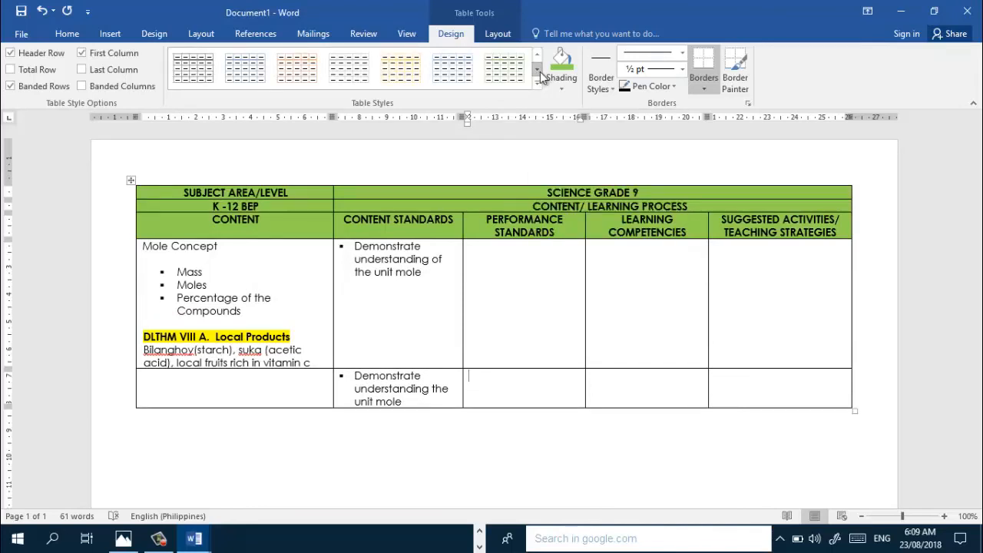
left_click(540, 71)
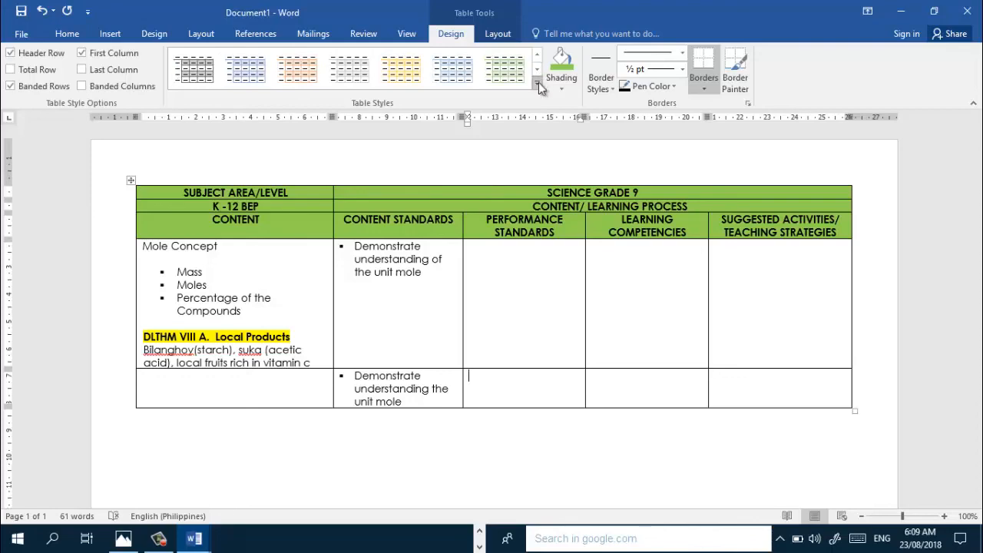
left_click(539, 87)
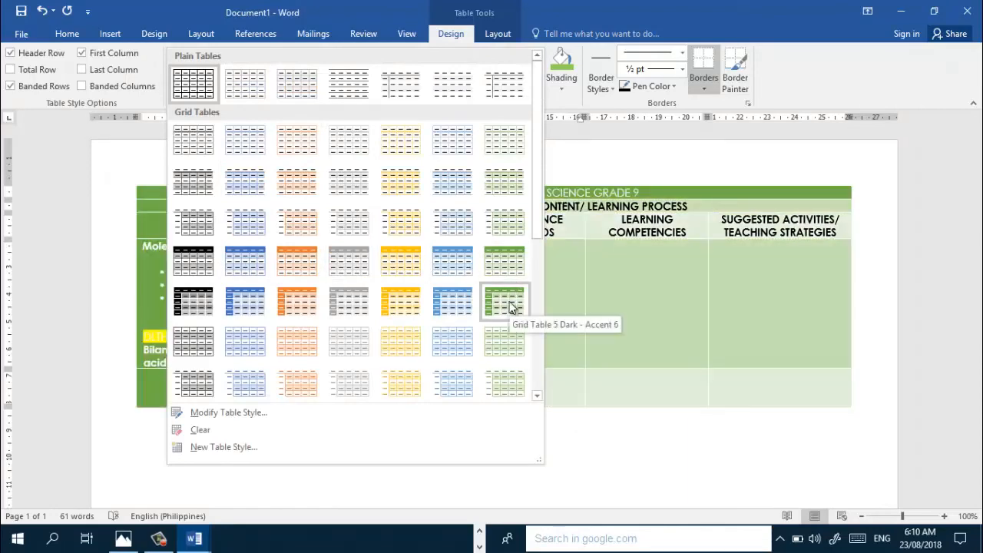
left_click(243, 266)
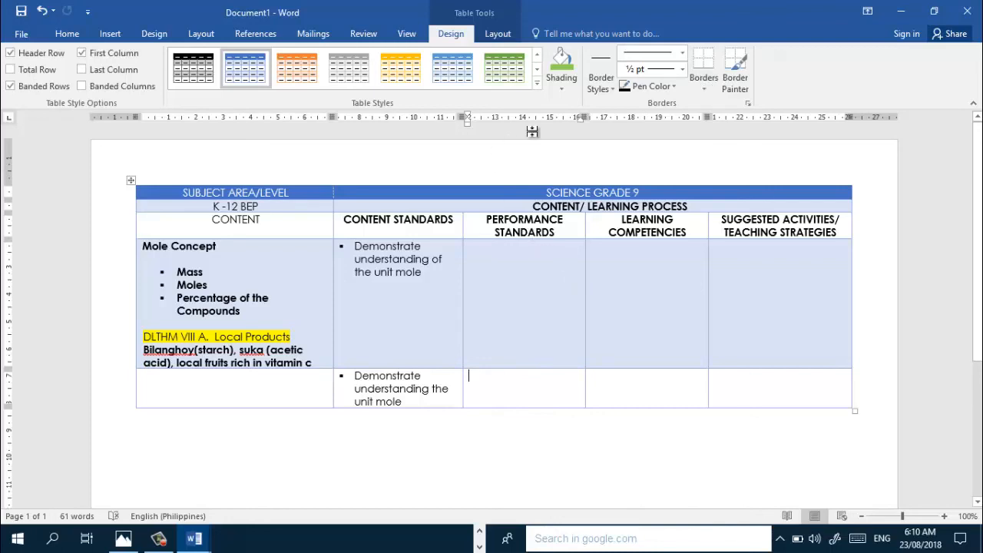
left_click(501, 63)
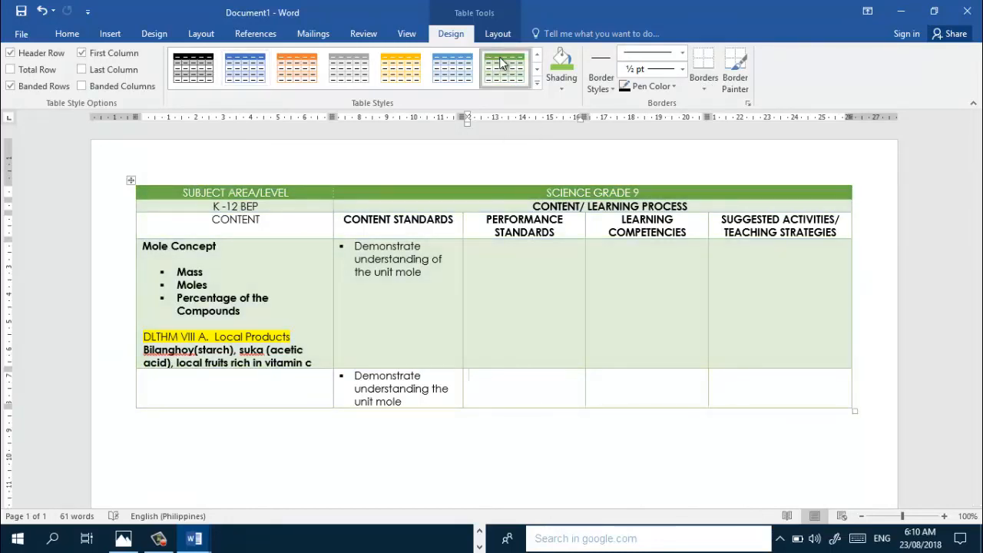
Try the blue Grid Table 5 Dark style on the table and return it to the plain black-bordered grid style
left_click(536, 86)
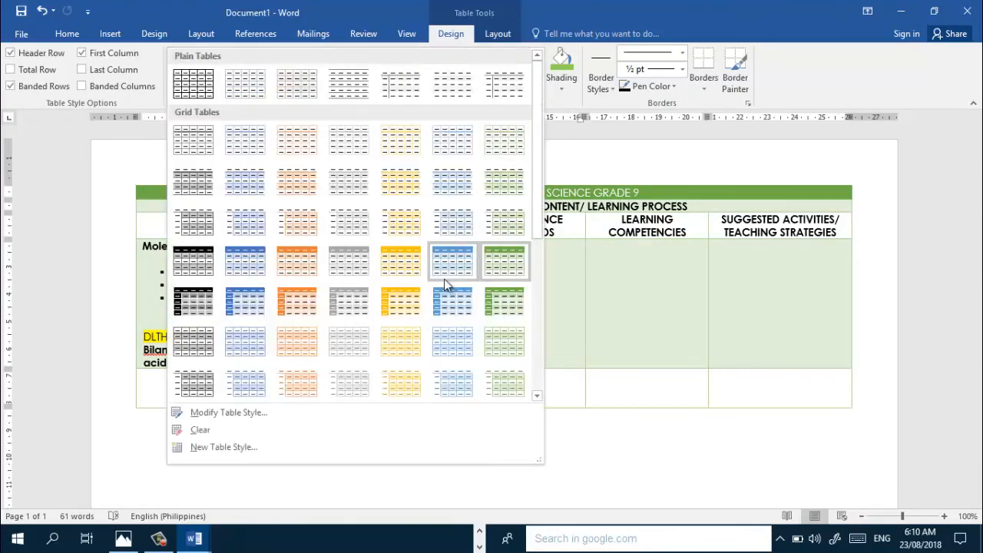
left_click(235, 305)
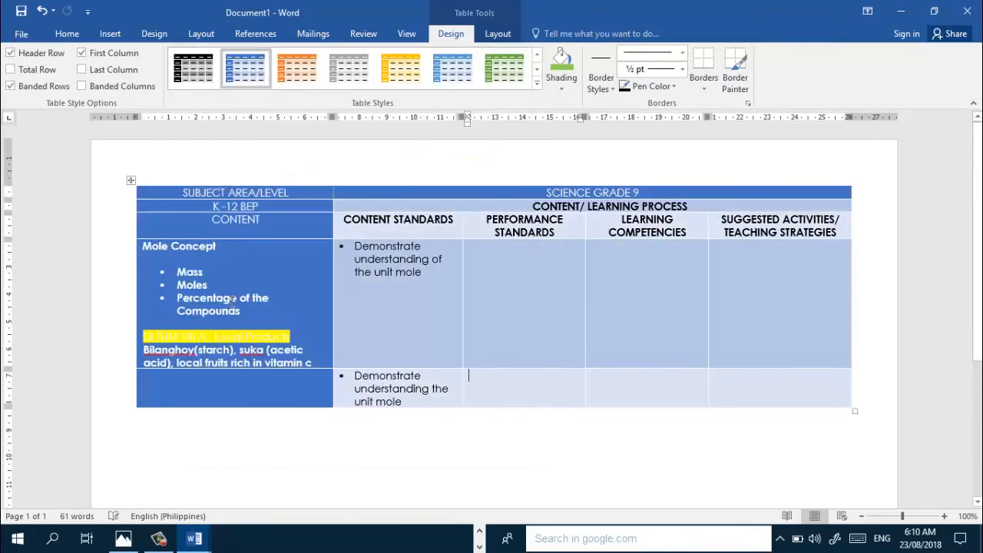
left_click(383, 321)
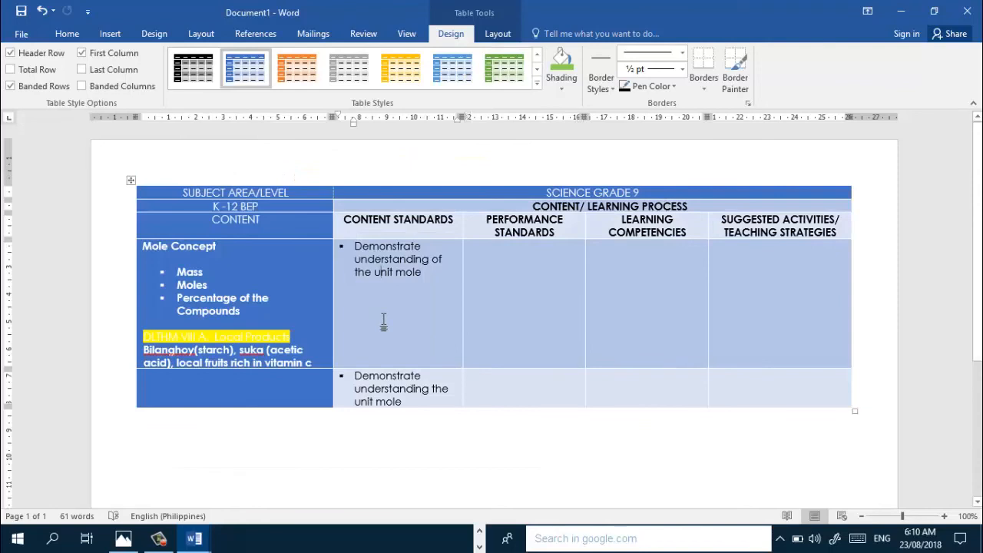
left_click(537, 88)
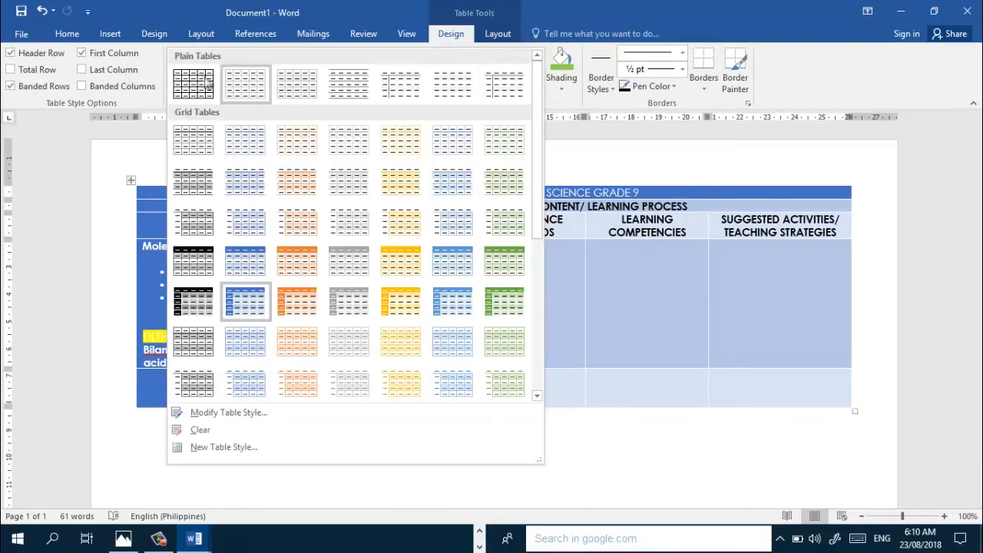
left_click(200, 82)
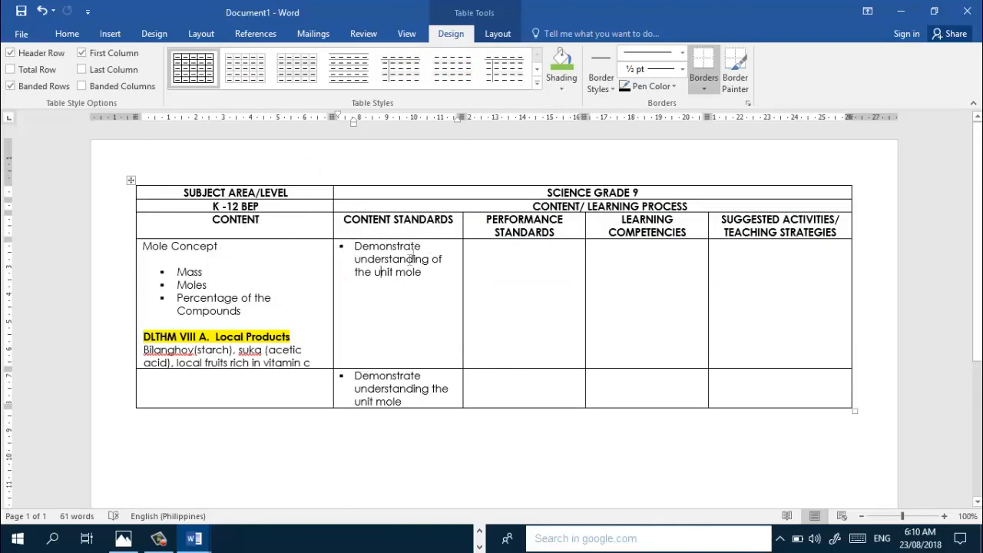
Apply the green banded grid style with a dark green header row to the table, and preview other green styles
left_click(539, 79)
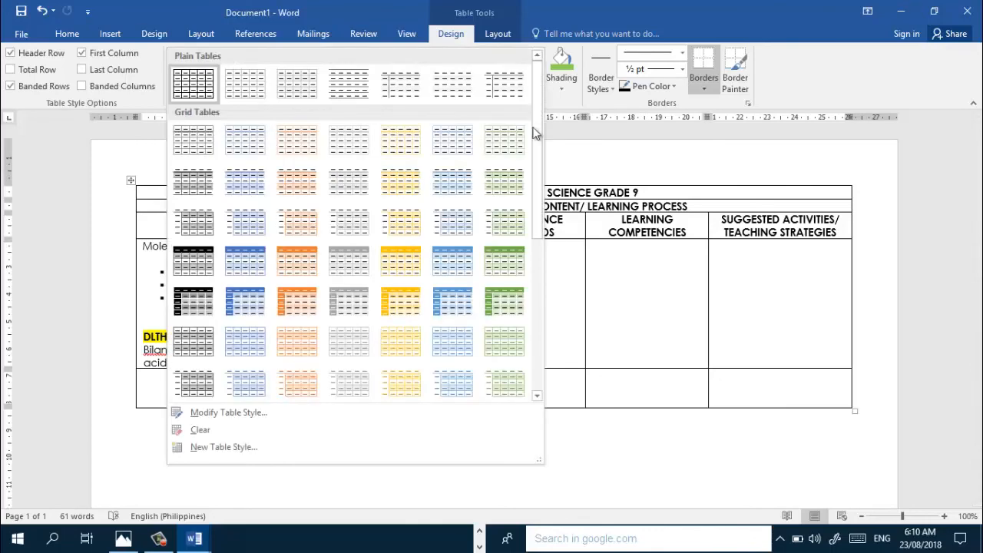
left_click(500, 268)
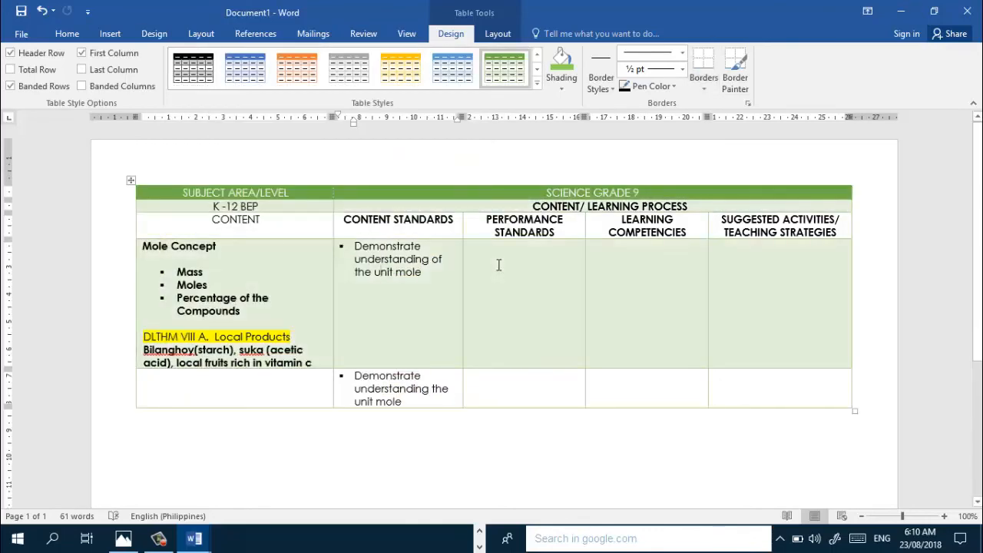
left_click(537, 85)
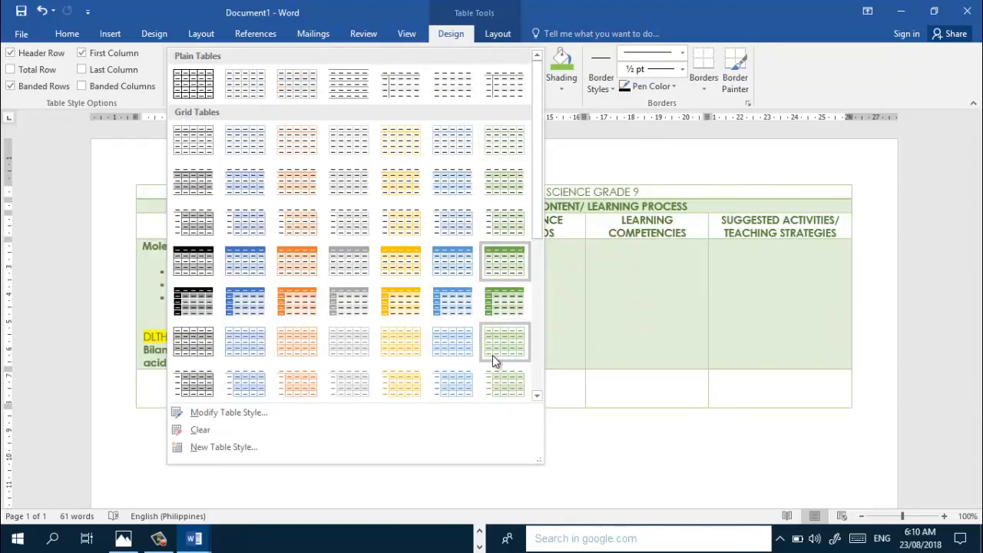
key("Escape")
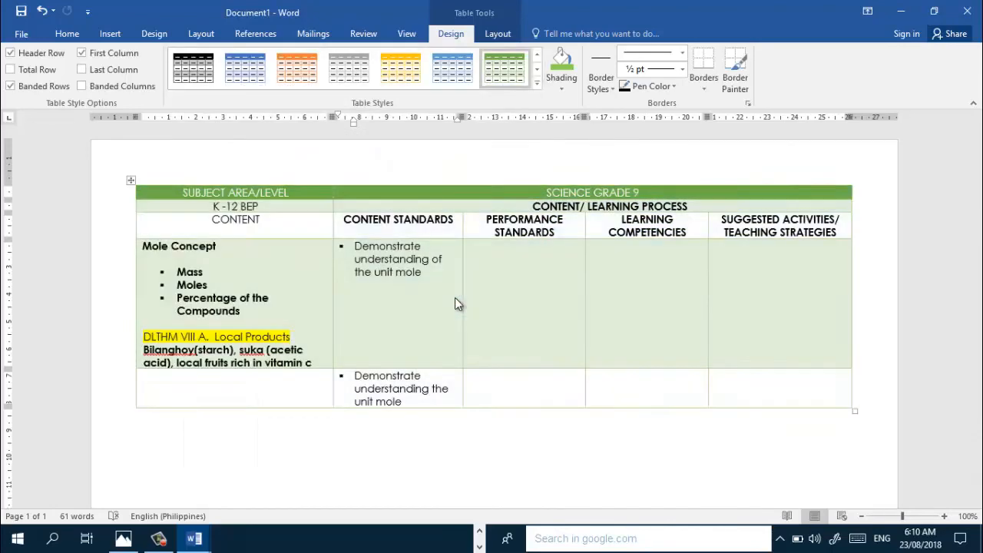